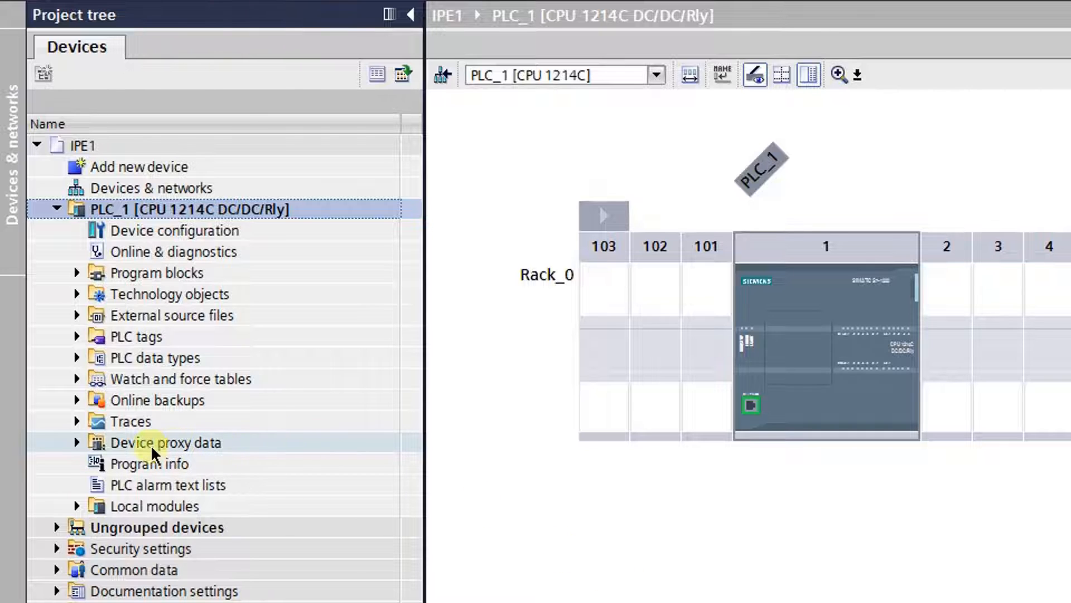
- Add a new device proxy data object to PLC_1 in project IPE1
left_click(76, 441)
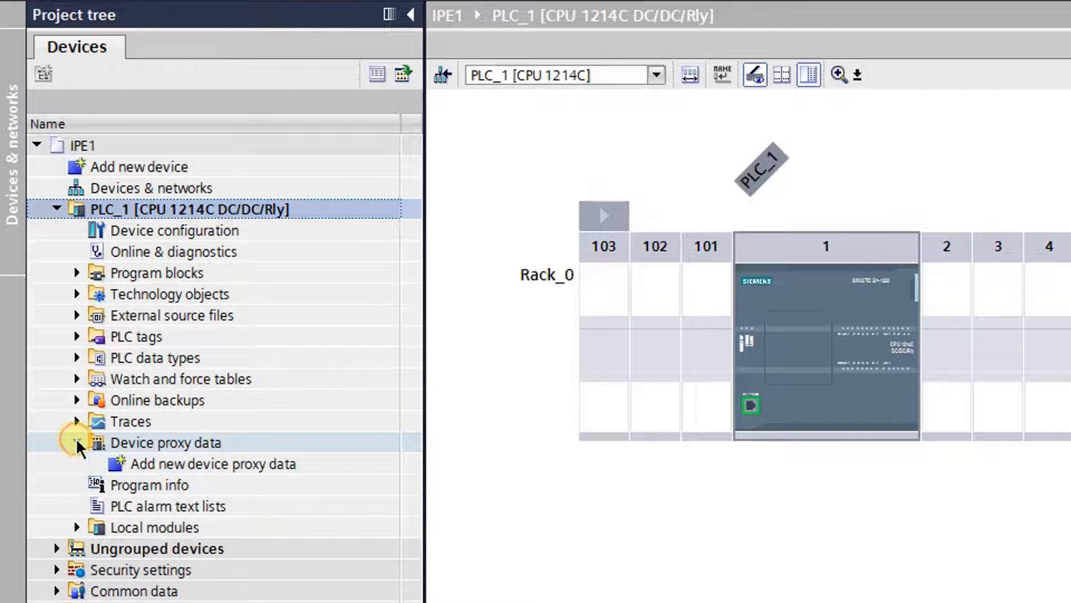
left_click(164, 464)
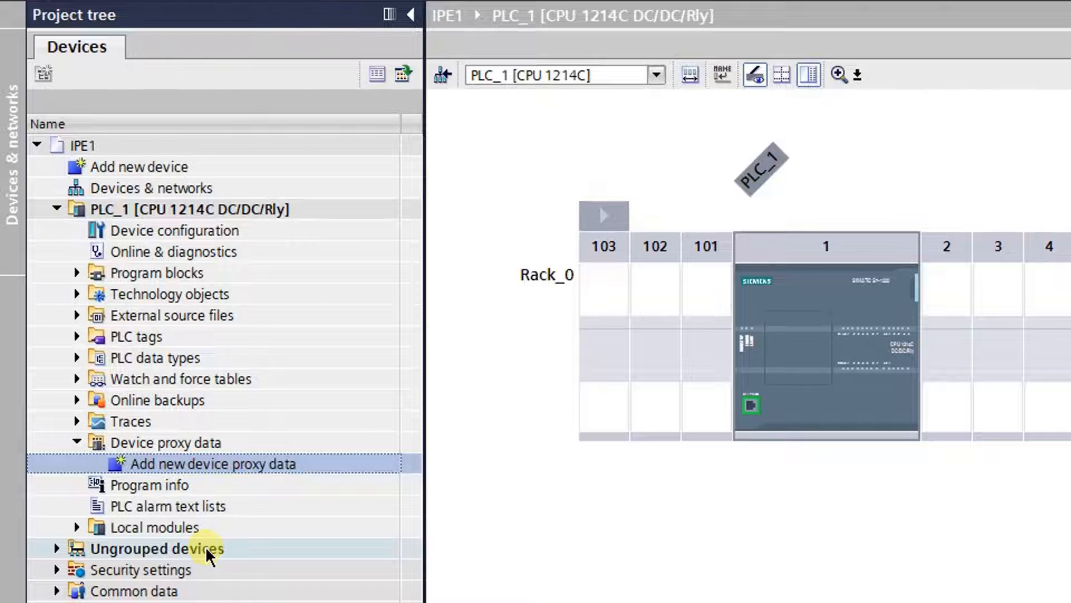
double_click(214, 464)
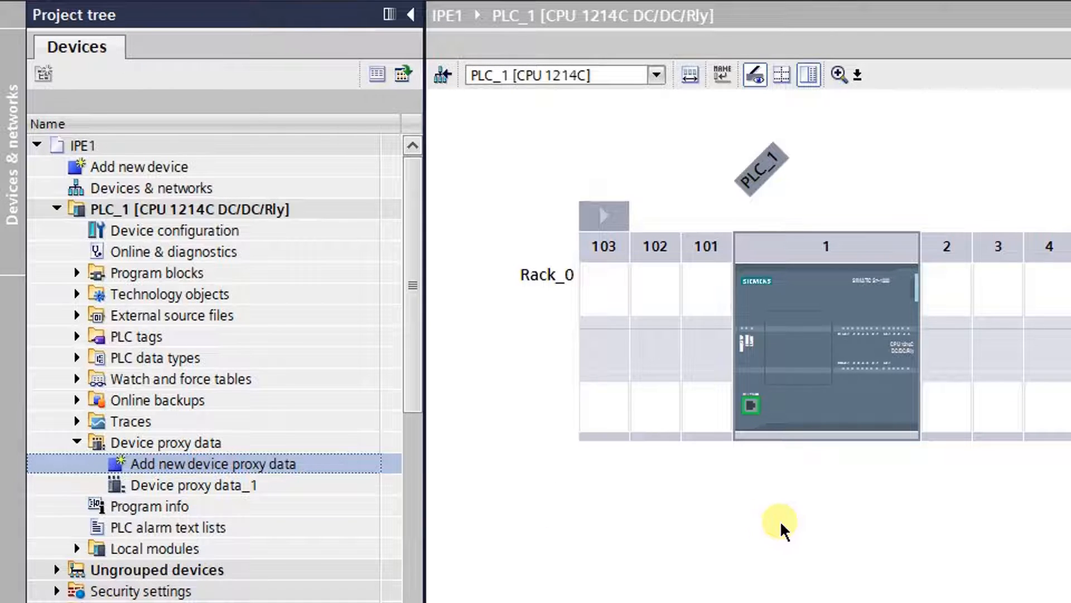
- Rename the new device proxy data object under PLC_1 as S7_1214C
left_click(245, 483)
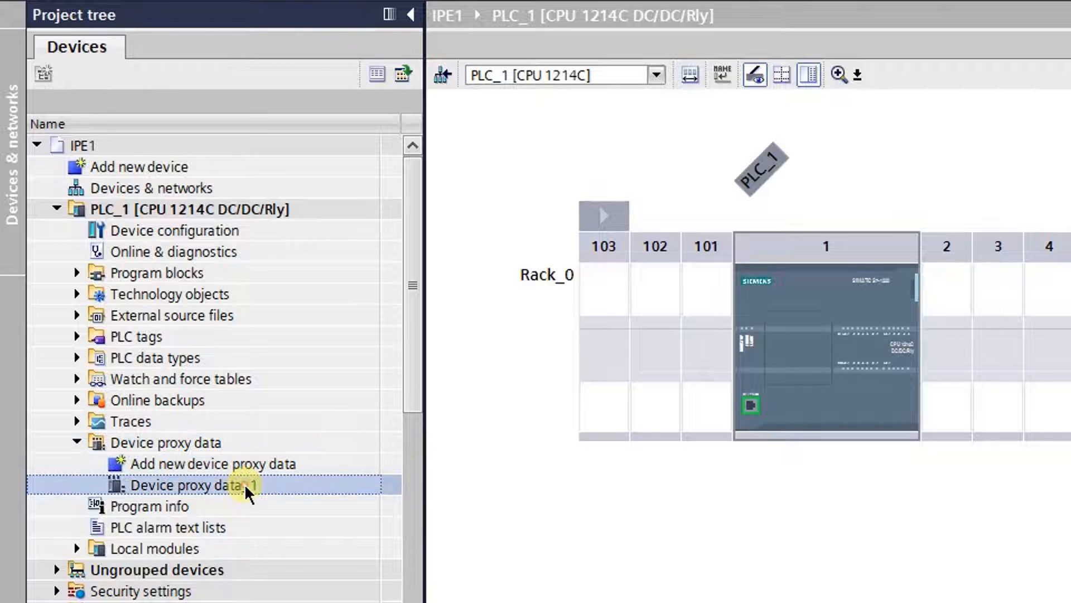
left_click(263, 482)
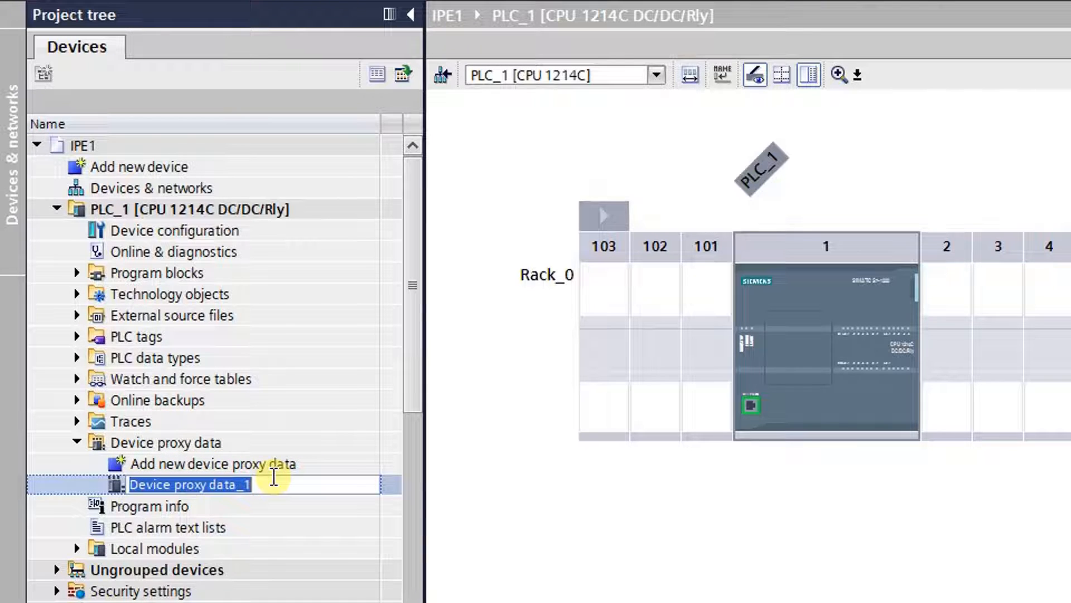
type("S_")
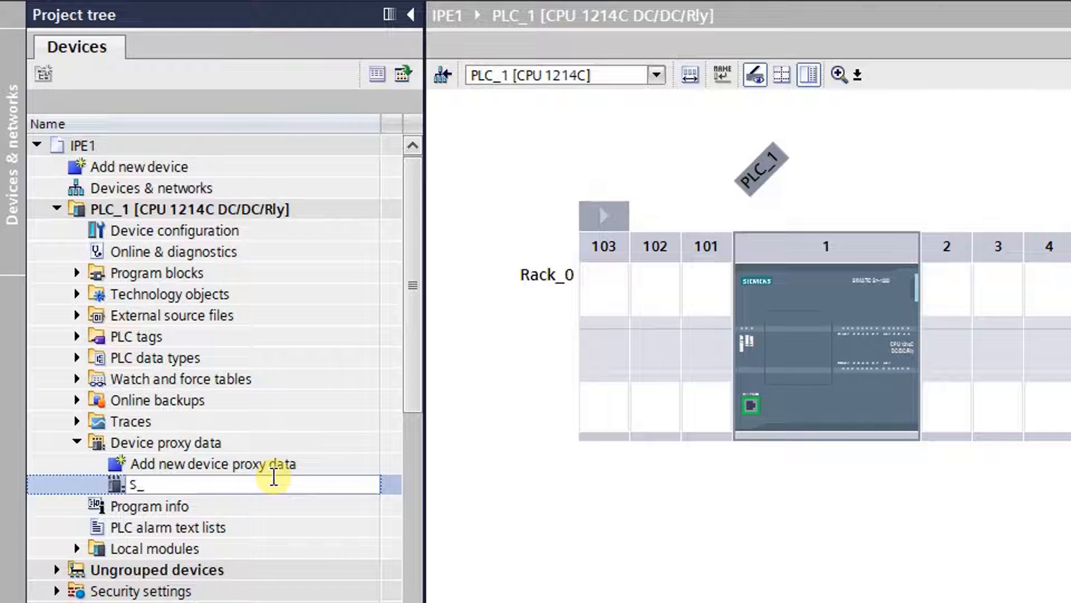
key("BackSpace")
type("7_1214")
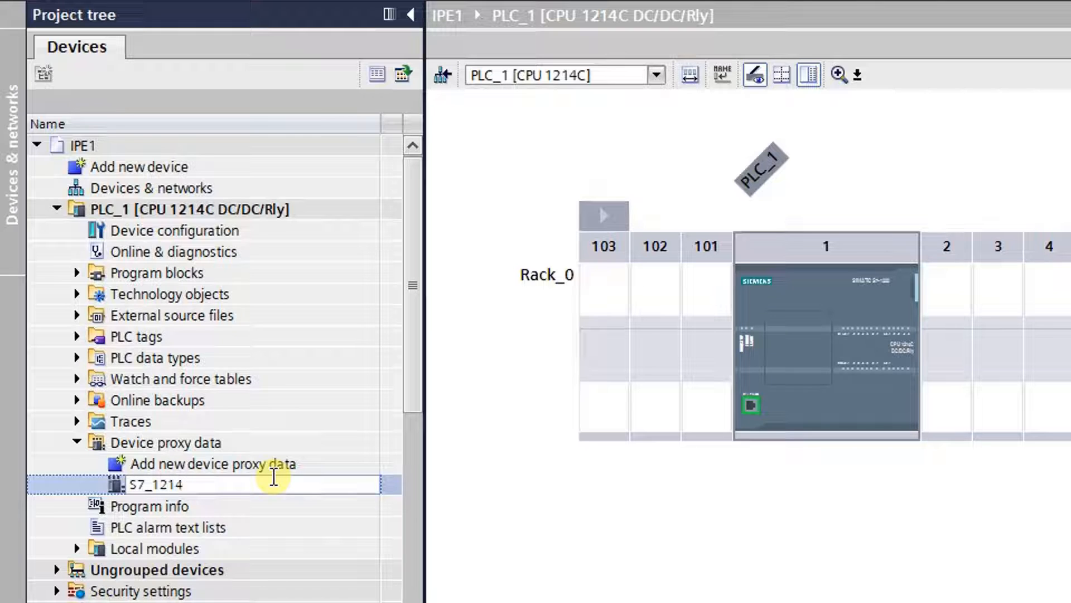
type("C")
key("Return")
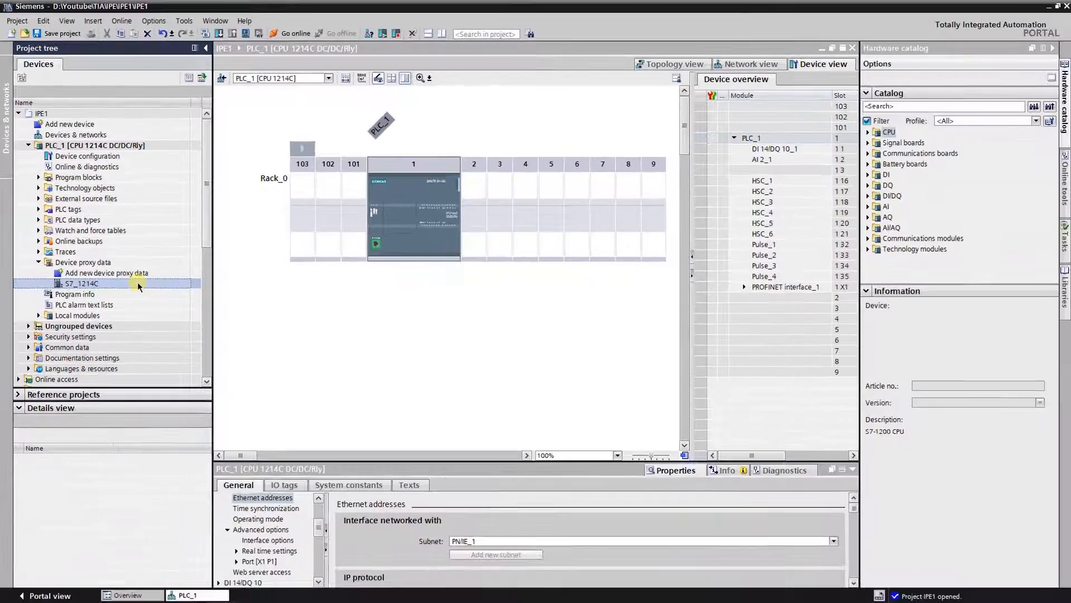
- Open S7_1214C and include all program blocks, the default tag table, and PLC supervisions & alarms in its content definition
double_click(139, 285)
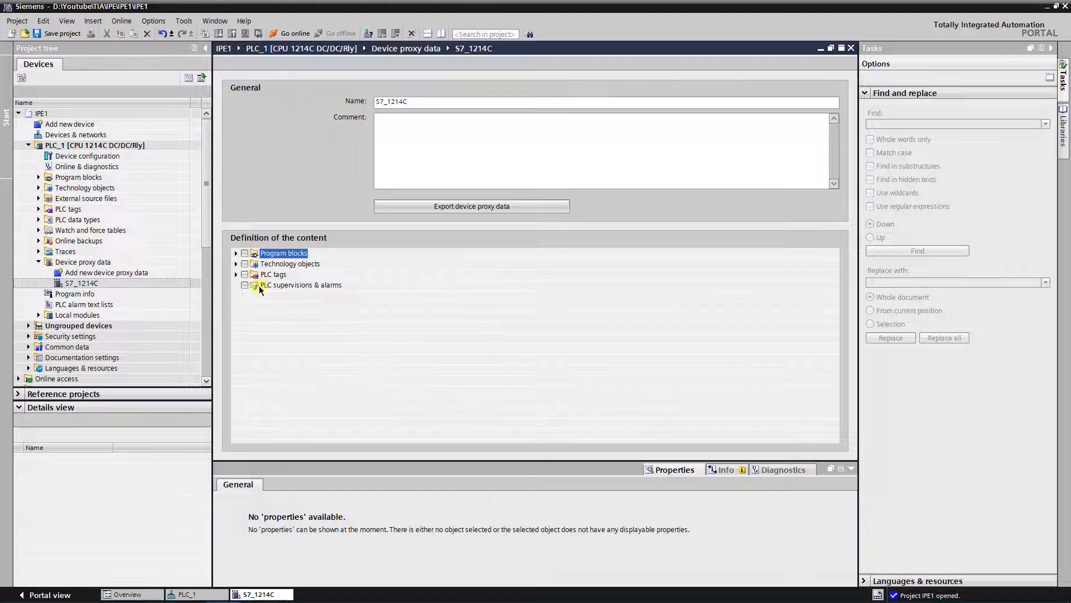
left_click(236, 254)
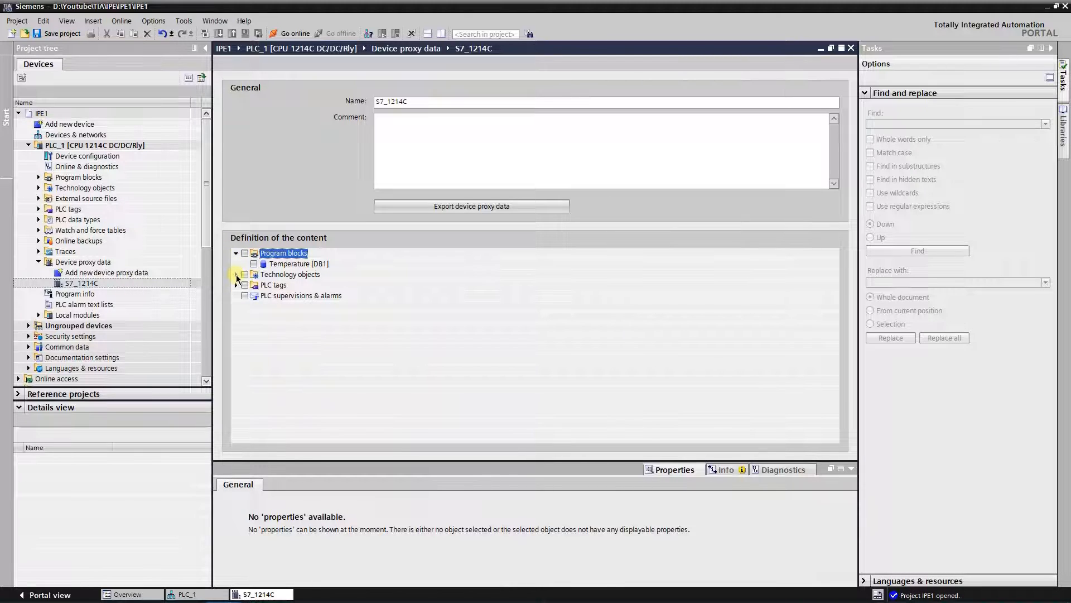
left_click(236, 274)
left_click(236, 284)
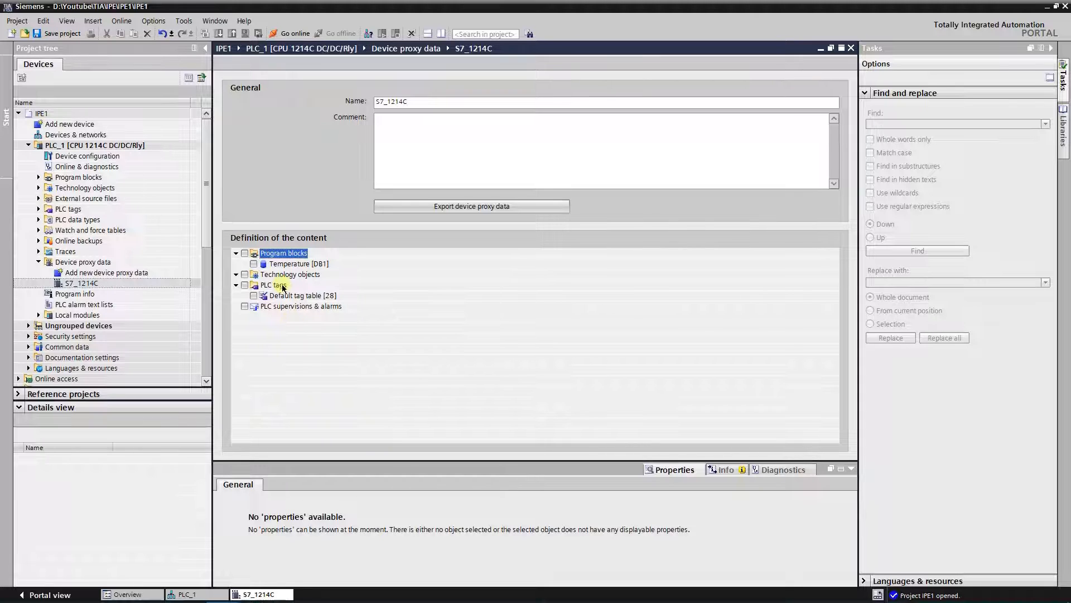
left_click(244, 253)
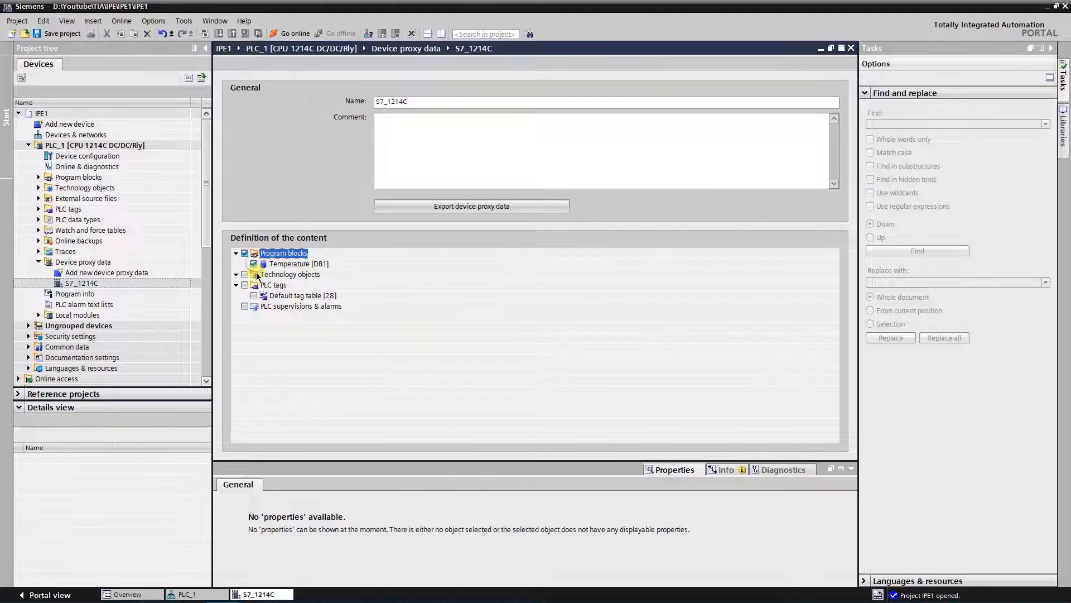
left_click(253, 296)
left_click(244, 306)
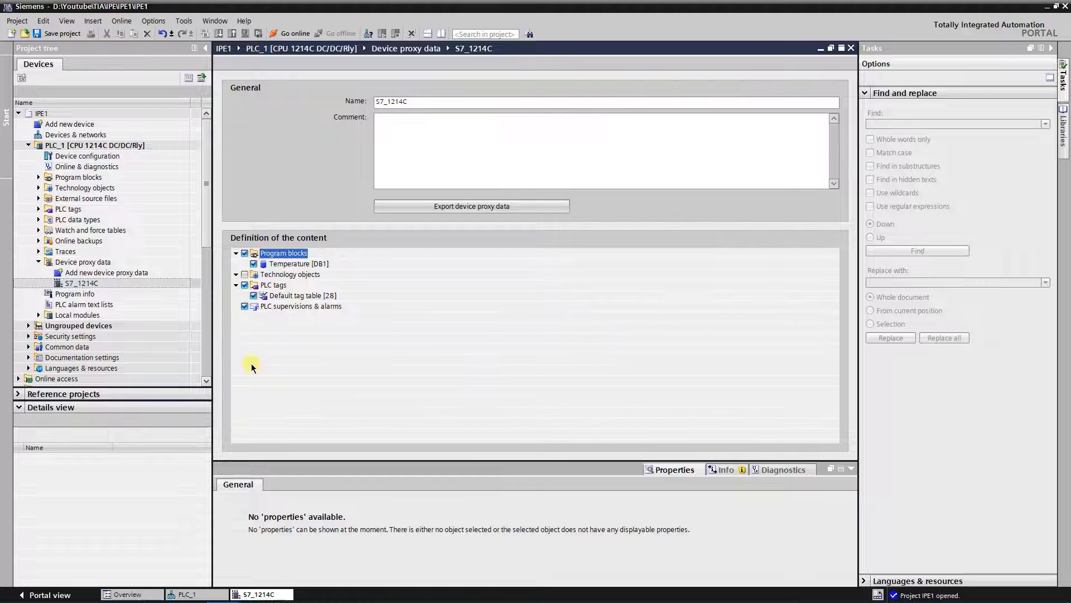
- Export the device proxy data to the IPE folder as S7_1214C.ipe, overwriting the existing file, and close its editor
left_click(470, 206)
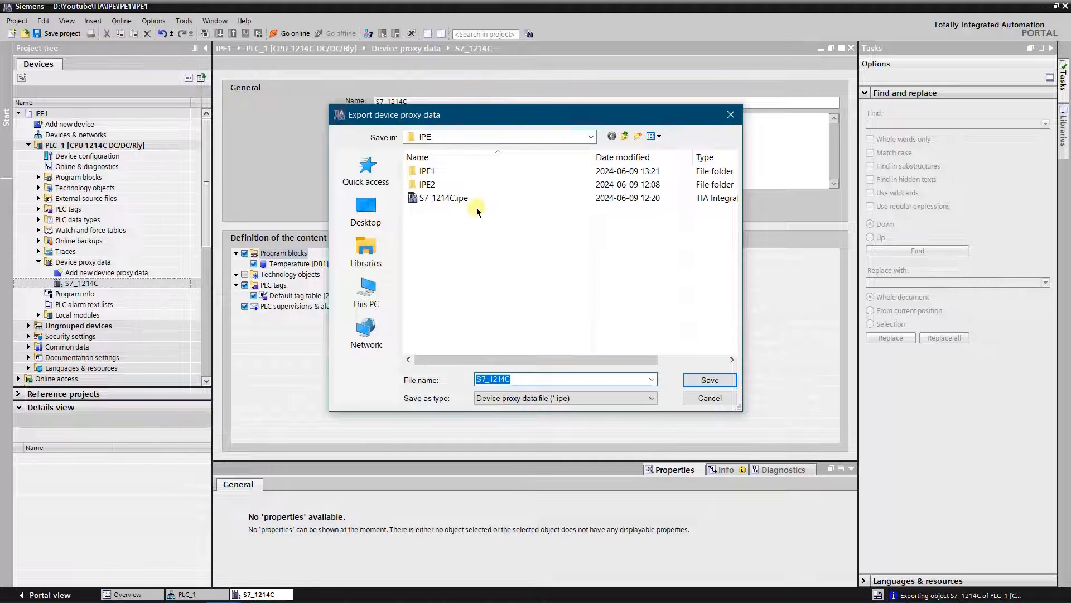
left_click(444, 200)
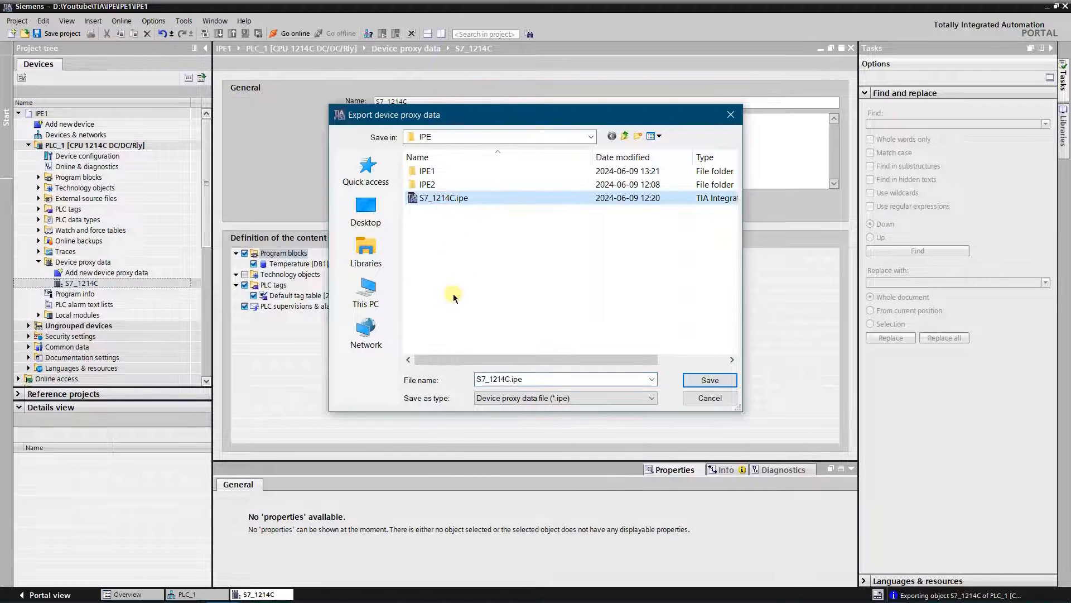
left_click(711, 380)
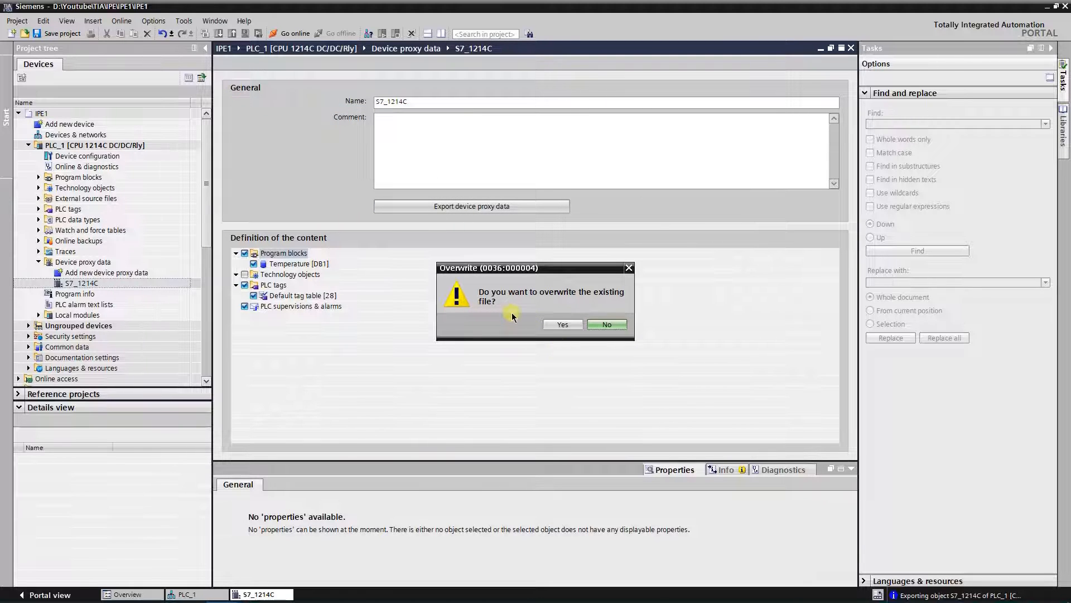
left_click(565, 325)
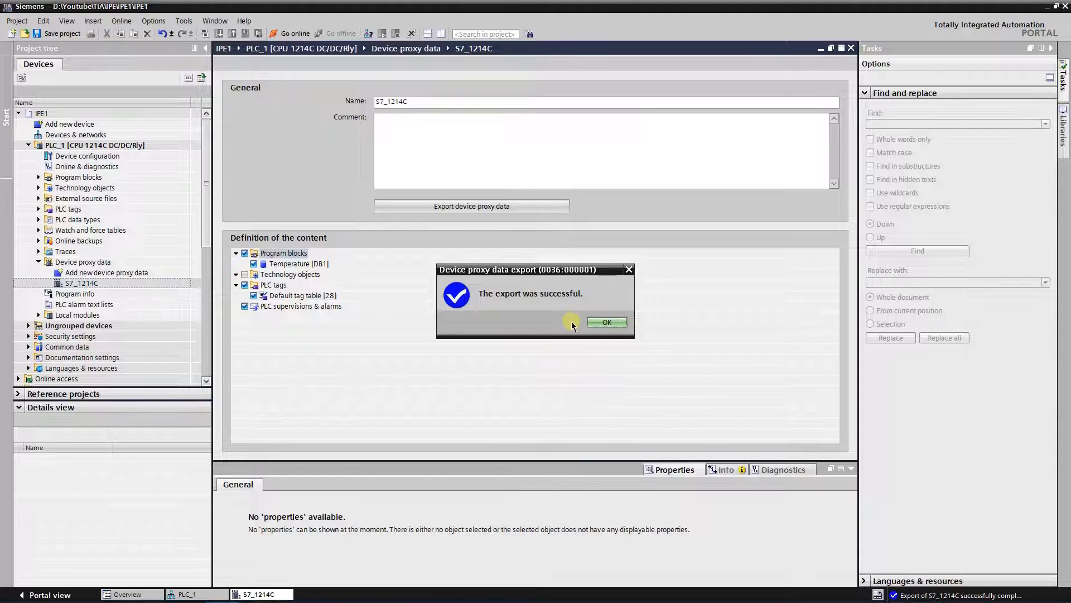
left_click(606, 322)
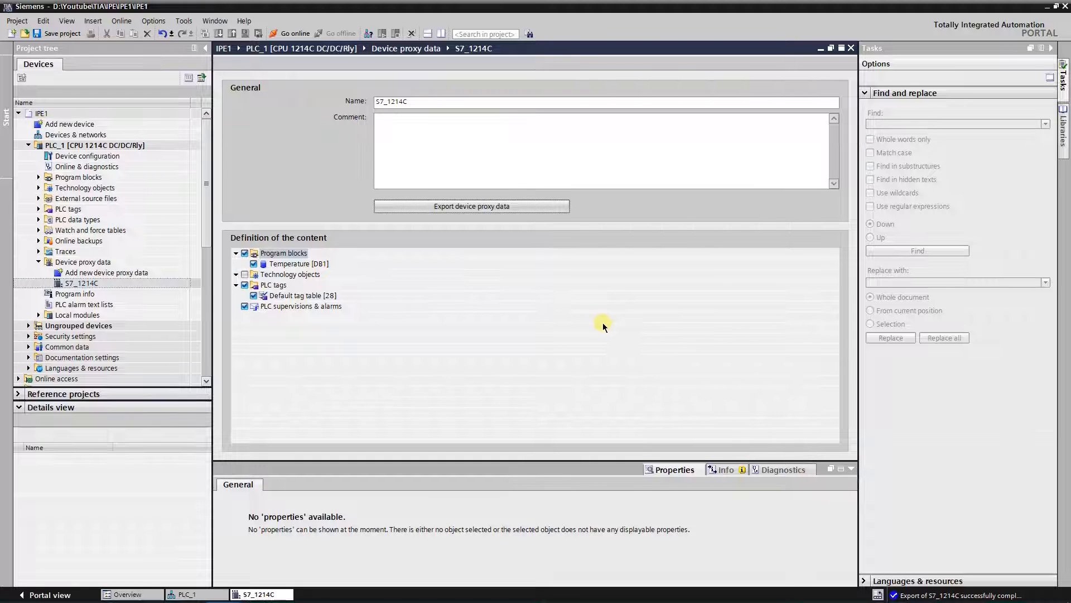
left_click(852, 48)
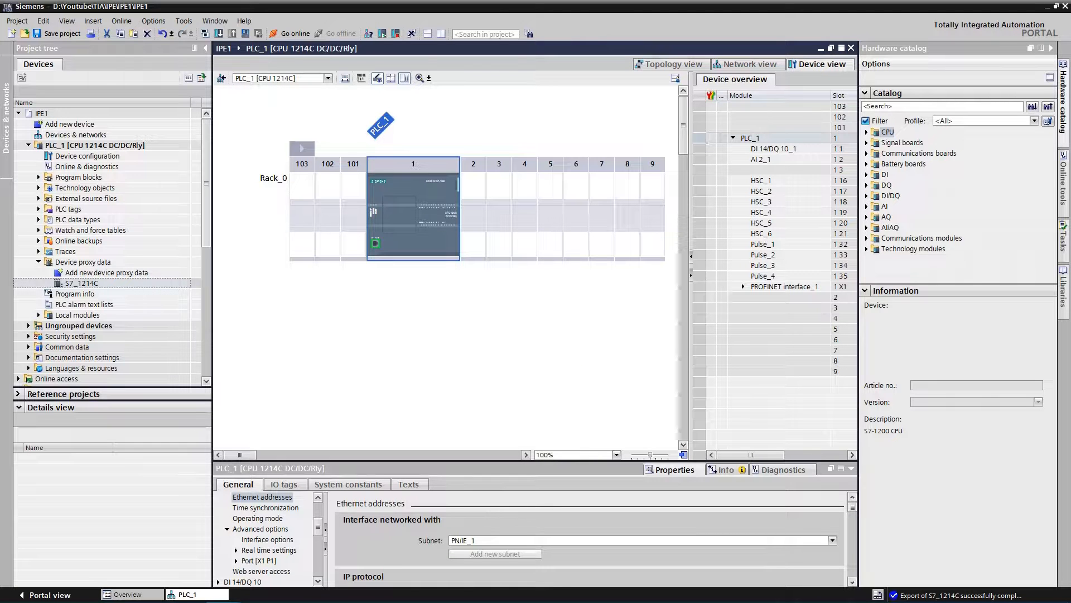
- Switch to the IPE2 project window and place a Device proxy controller from the hardware catalog beside HMI_1 in the network view
left_click_drag(1070, 7, 794, 54)
double_click(795, 55)
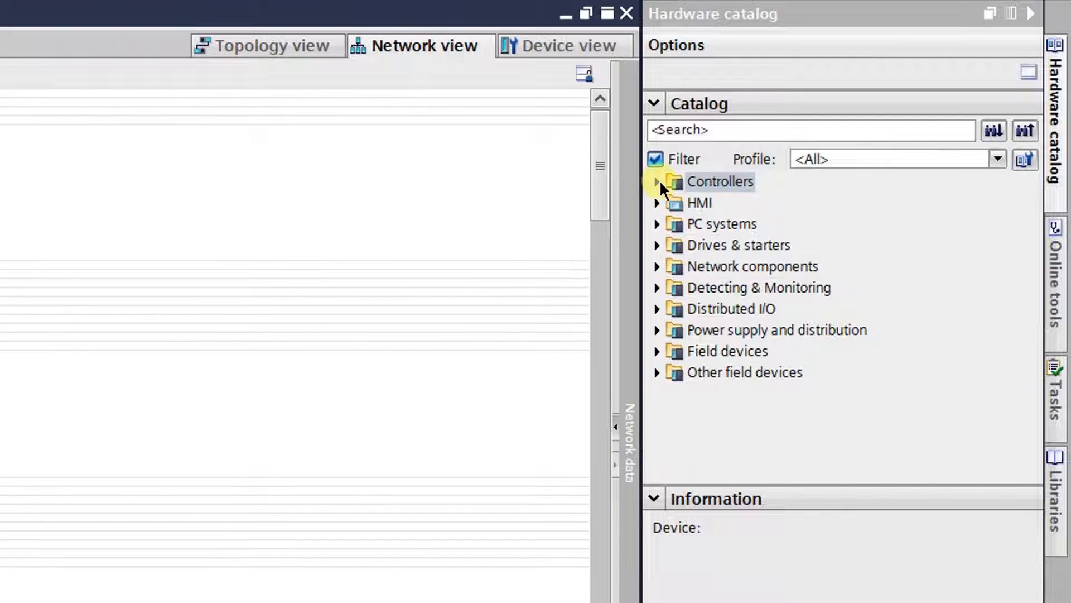
left_click(659, 182)
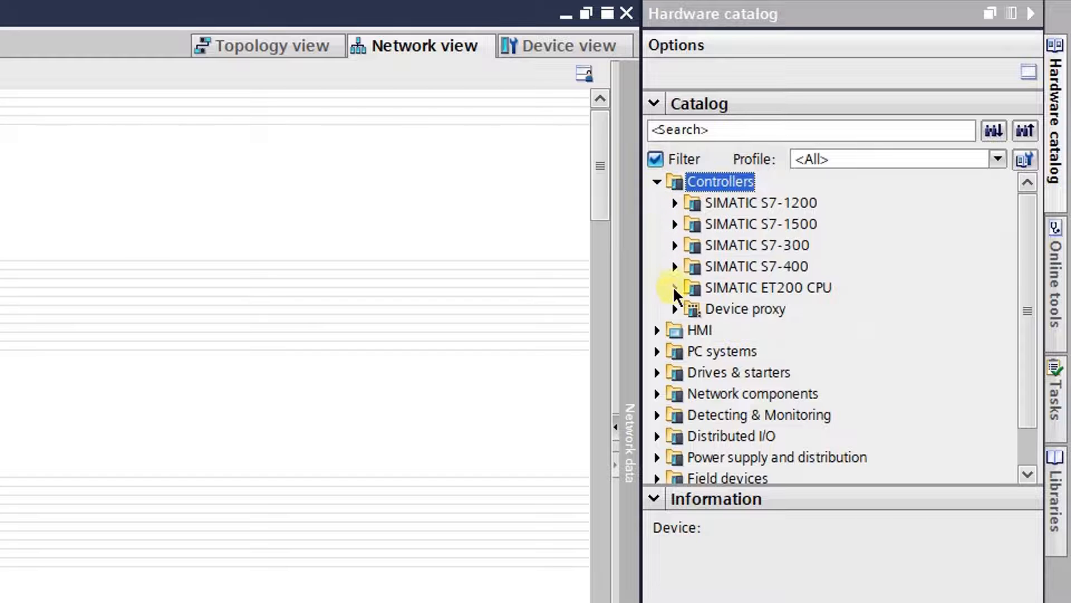
left_click(674, 308)
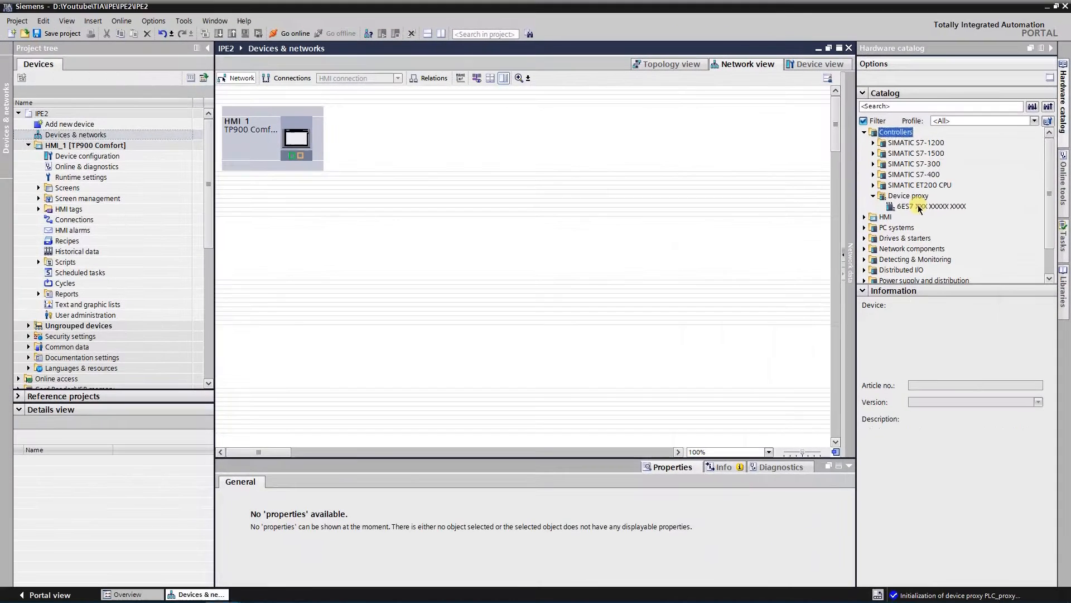
left_click_drag(920, 207, 438, 126)
left_click_drag(509, 111, 448, 113)
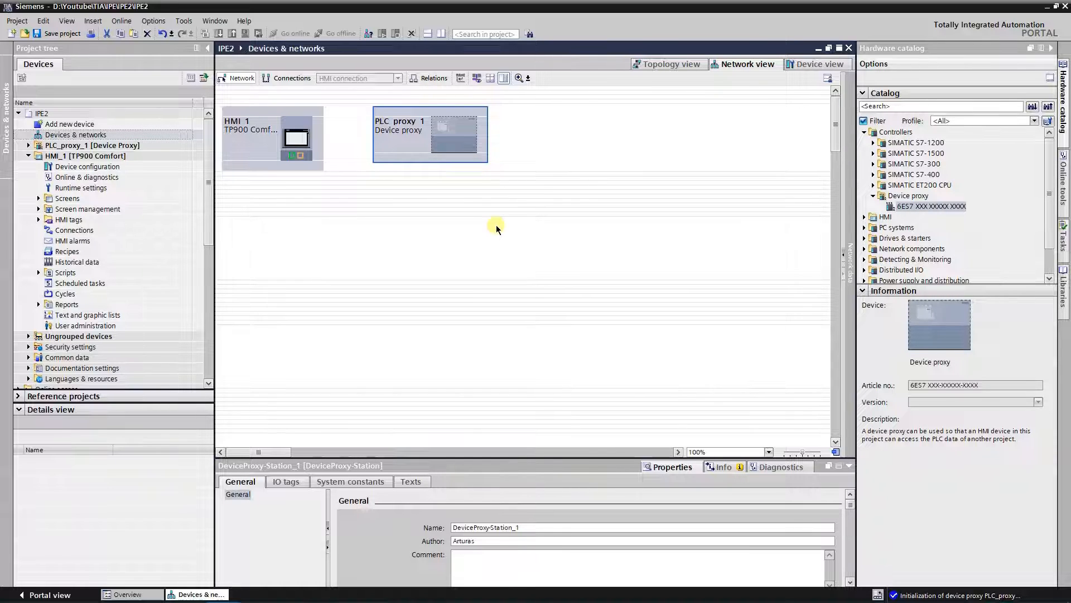
- Initialize the device proxy from S7_1214C.ipe, with source device PLC_1 and all of its program blocks, PLC tags, and supervisions & alarms included
left_click(459, 134)
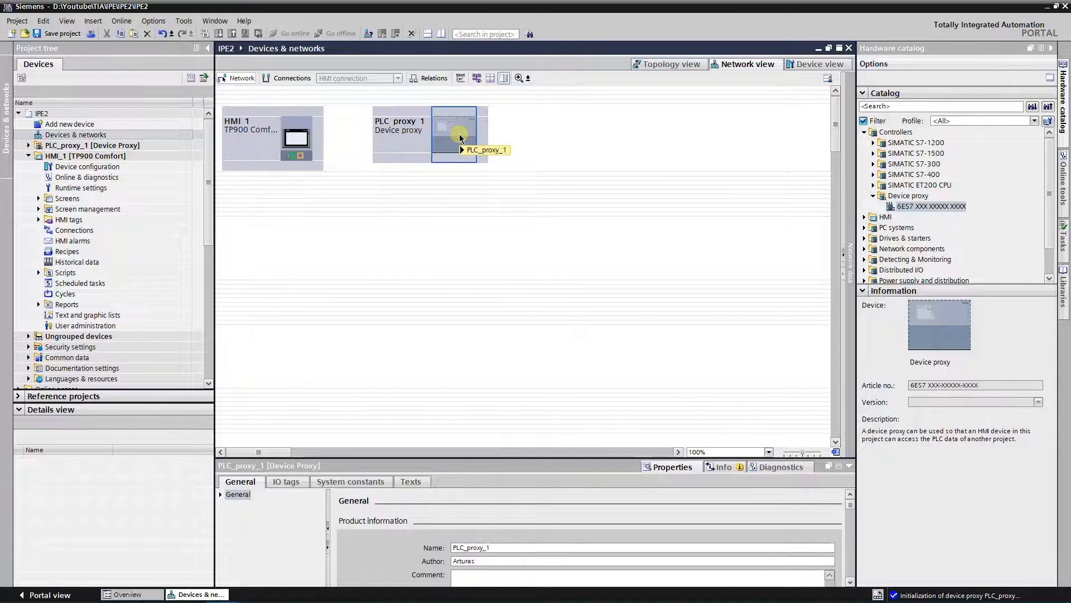
right_click(460, 137)
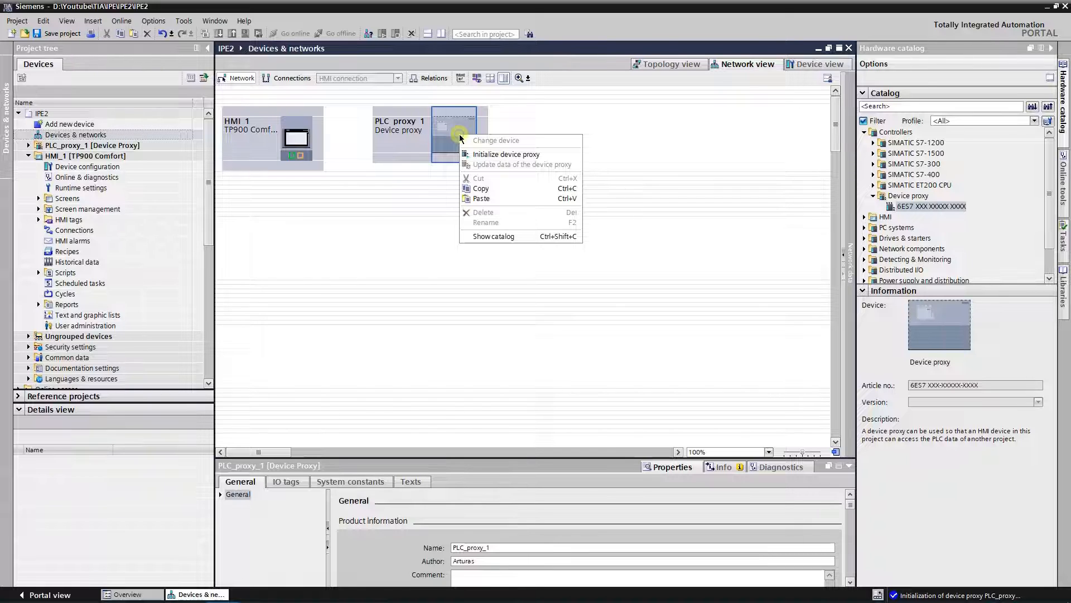
left_click(487, 155)
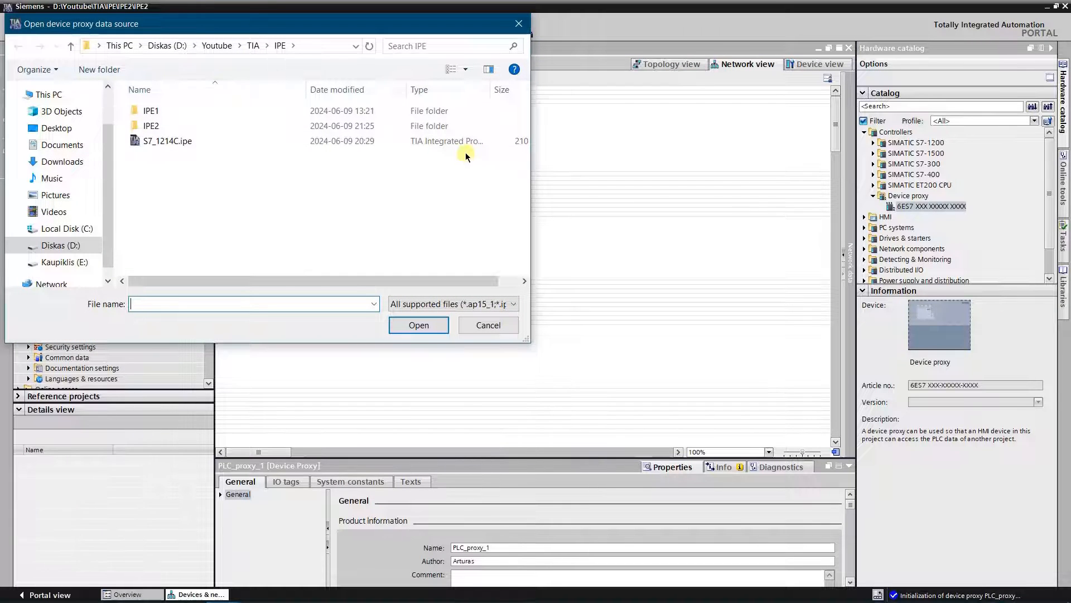
left_click(184, 146)
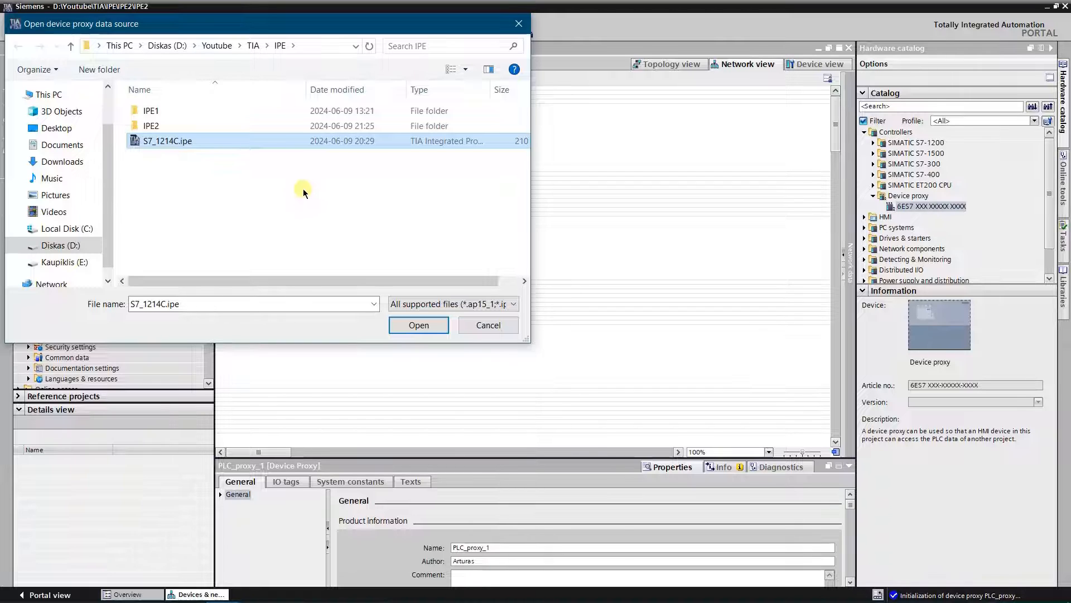
left_click(416, 327)
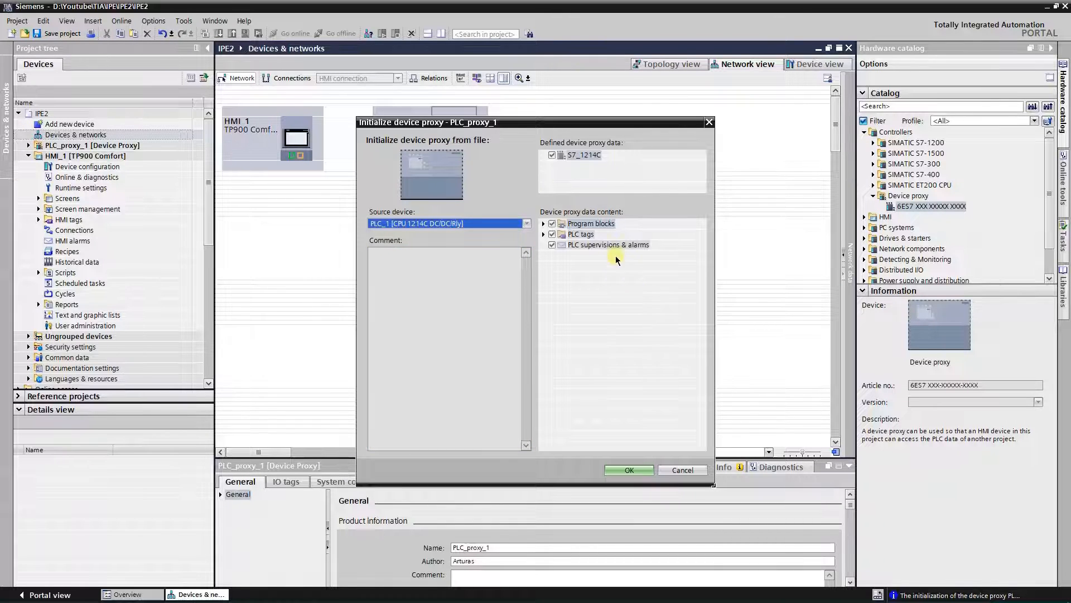
left_click(544, 224)
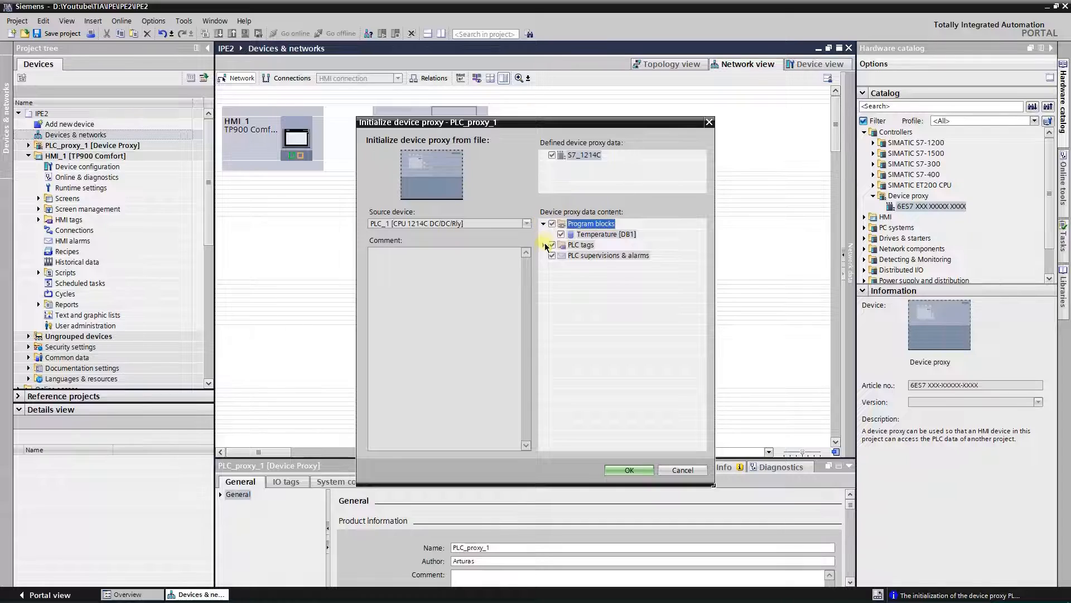
left_click(543, 245)
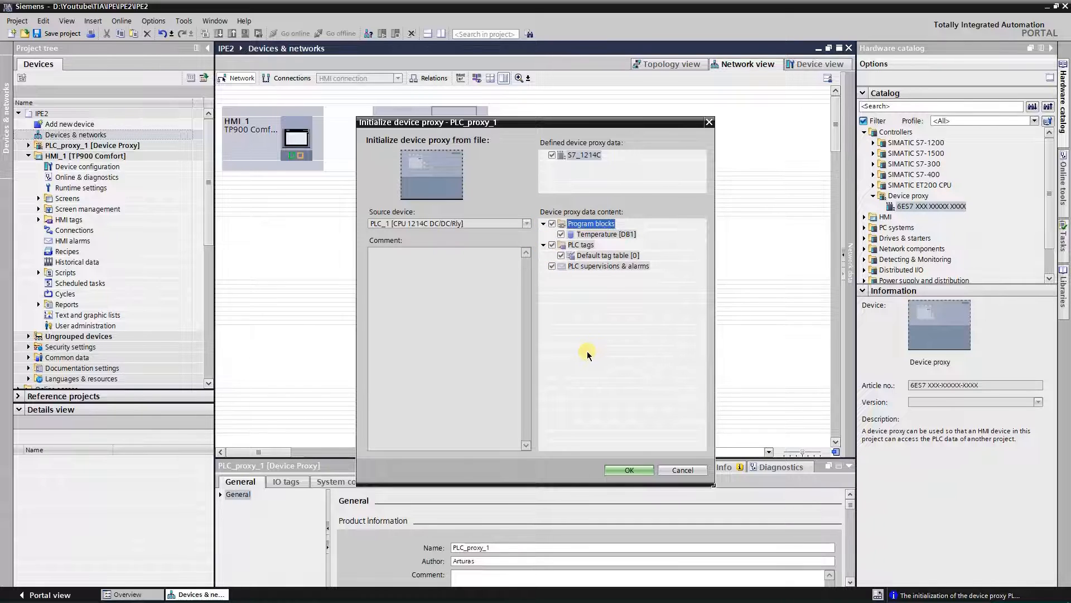
left_click(627, 470)
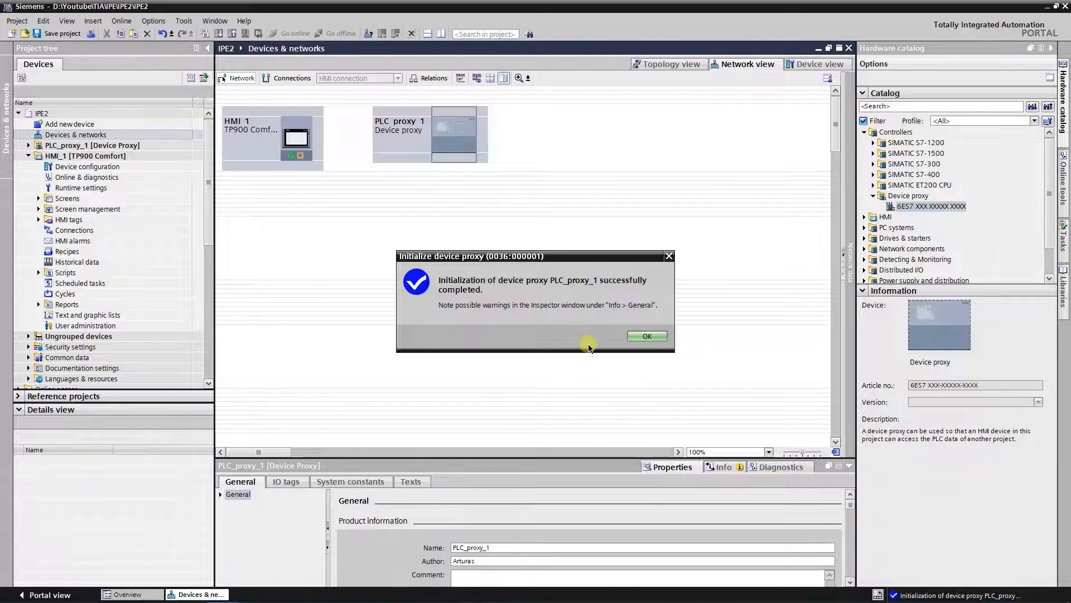
left_click(645, 337)
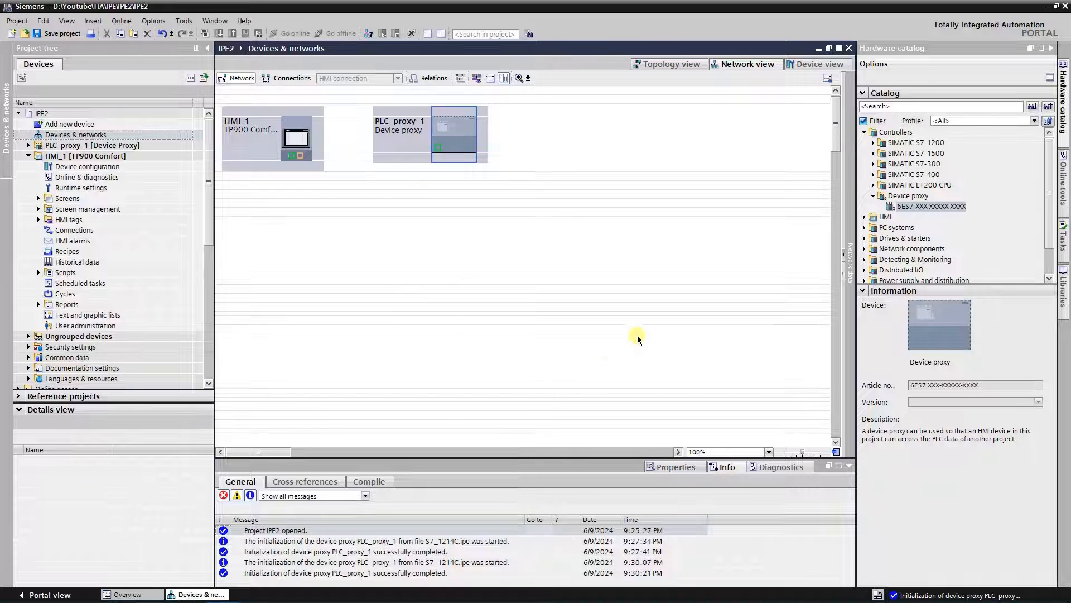
- Examine the PN interface properties of PLC_proxy_1, including its general information, subnet and IP protocol settings
left_click(664, 467)
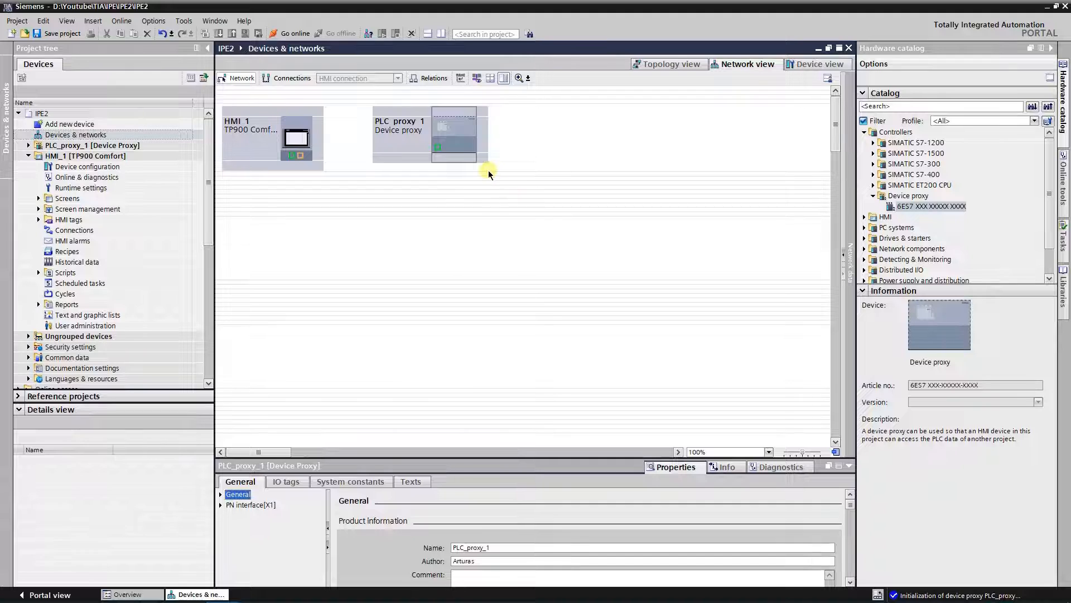
left_click(466, 134)
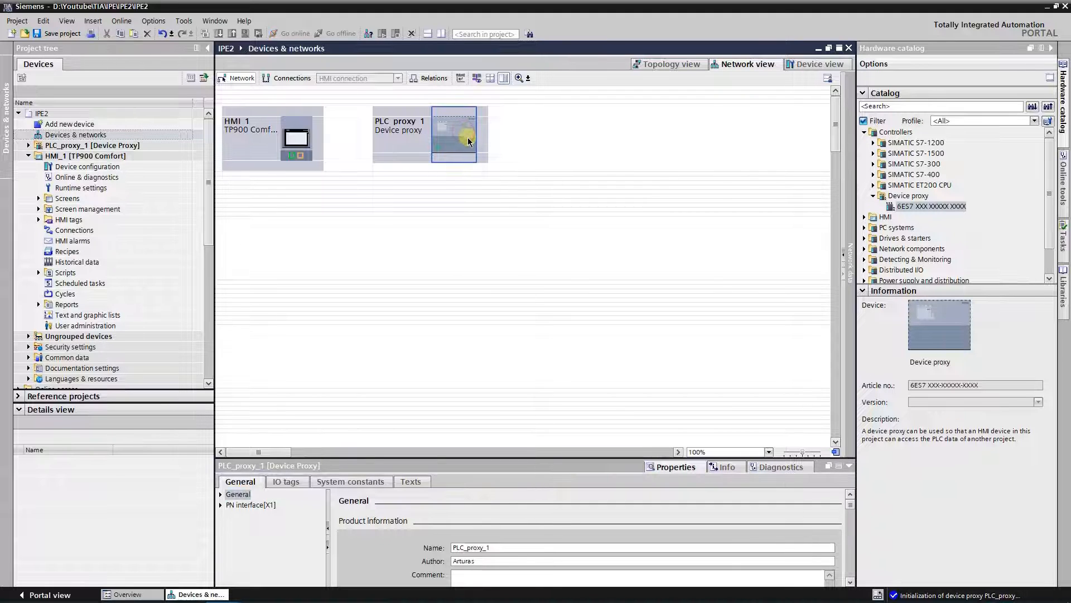
left_click(261, 505)
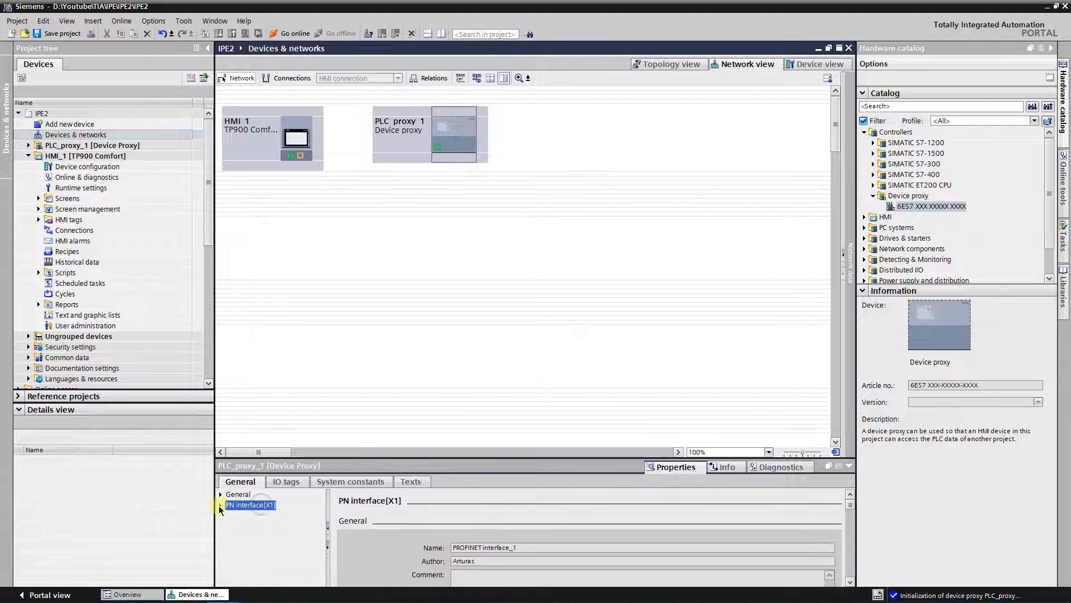
left_click(220, 505)
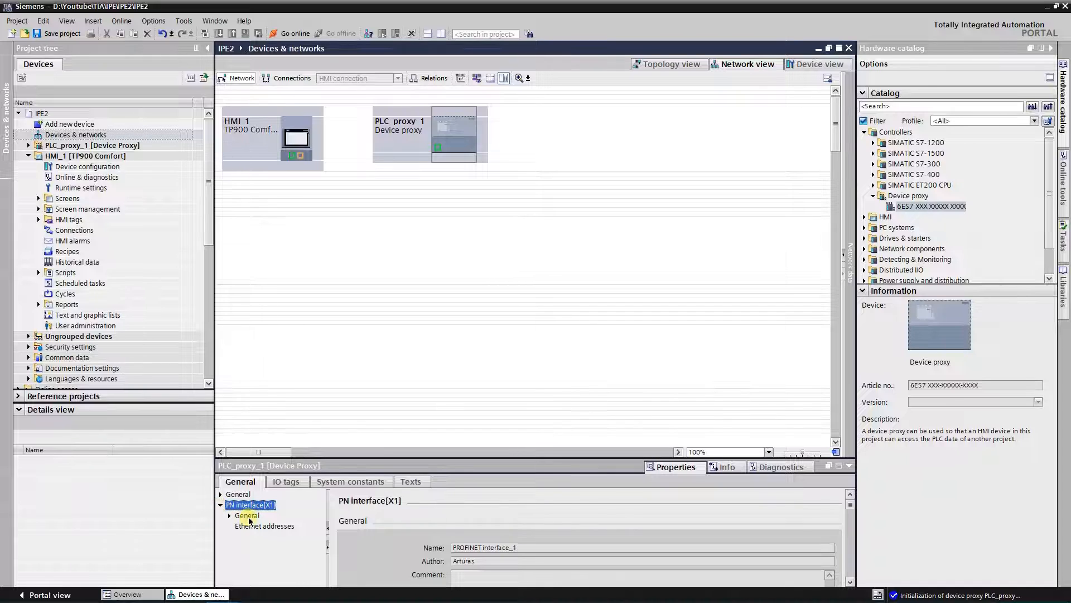
left_click(247, 516)
left_click(229, 516)
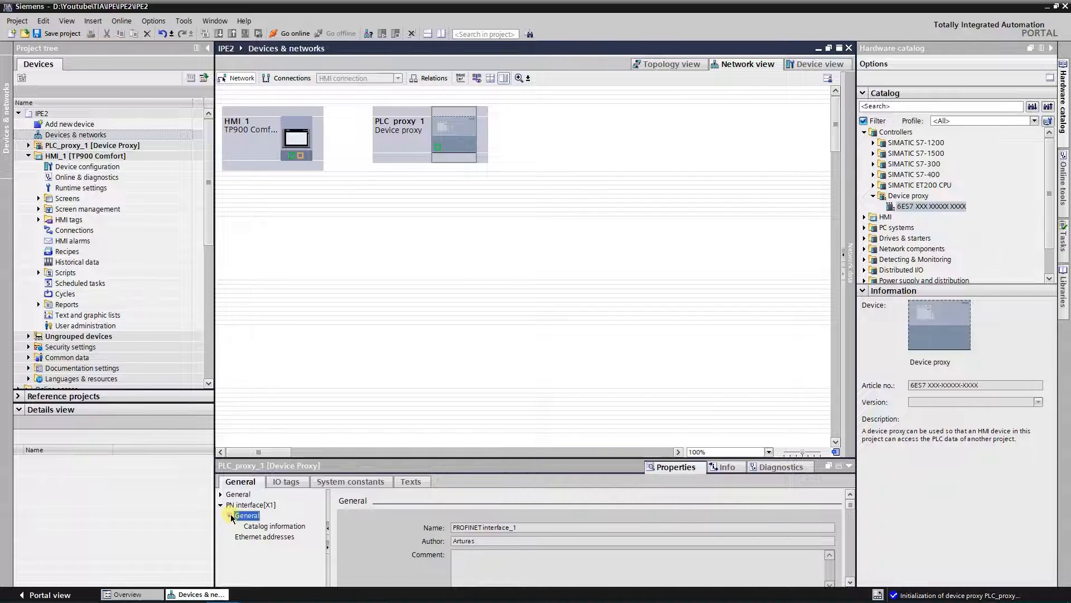
left_click(230, 516)
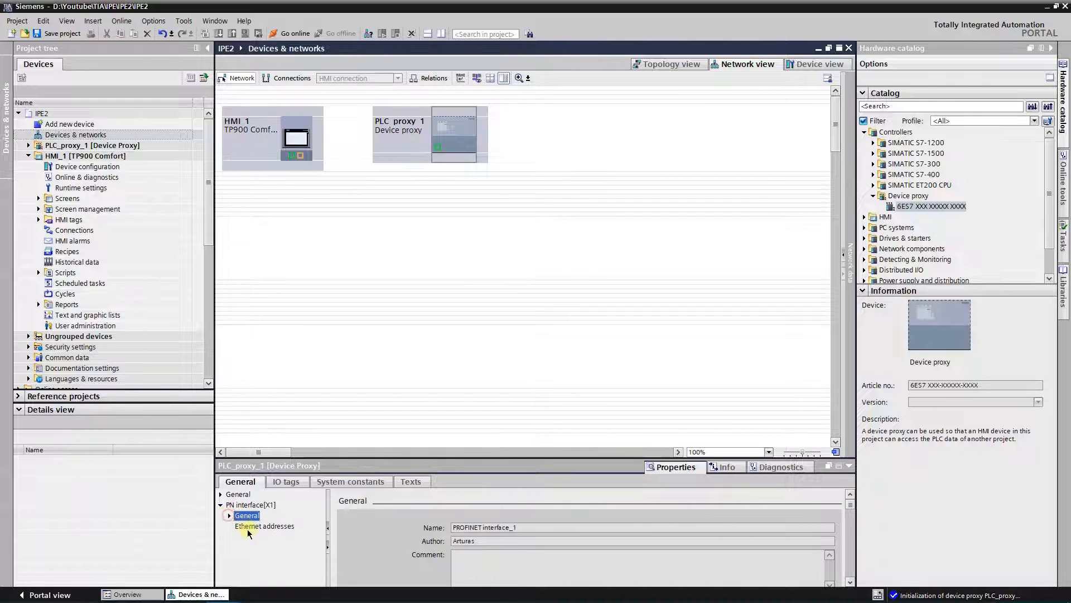
left_click(249, 526)
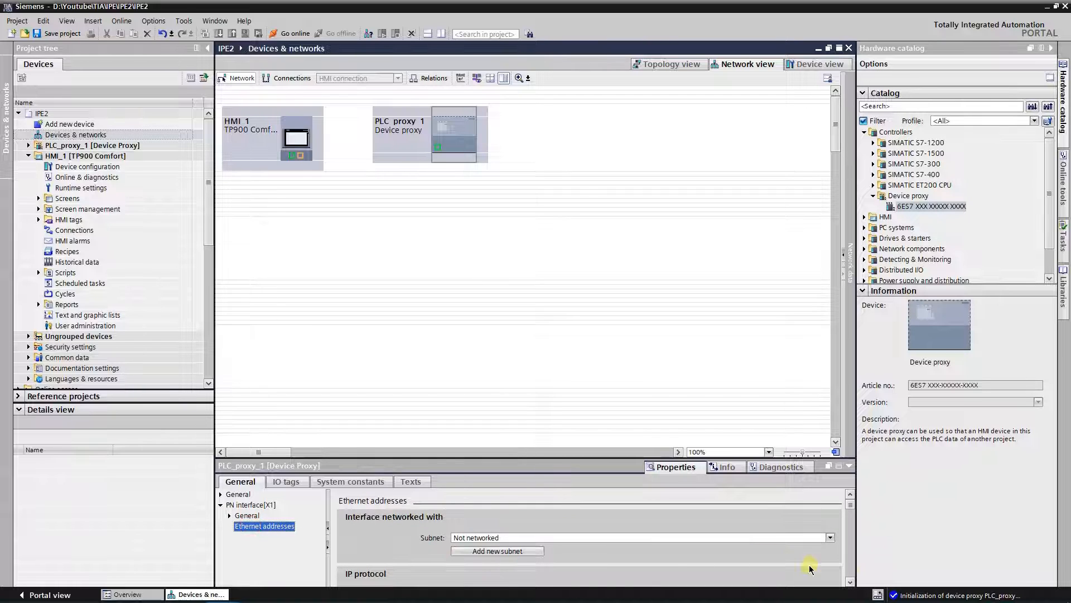
left_click(850, 582)
left_click(851, 582)
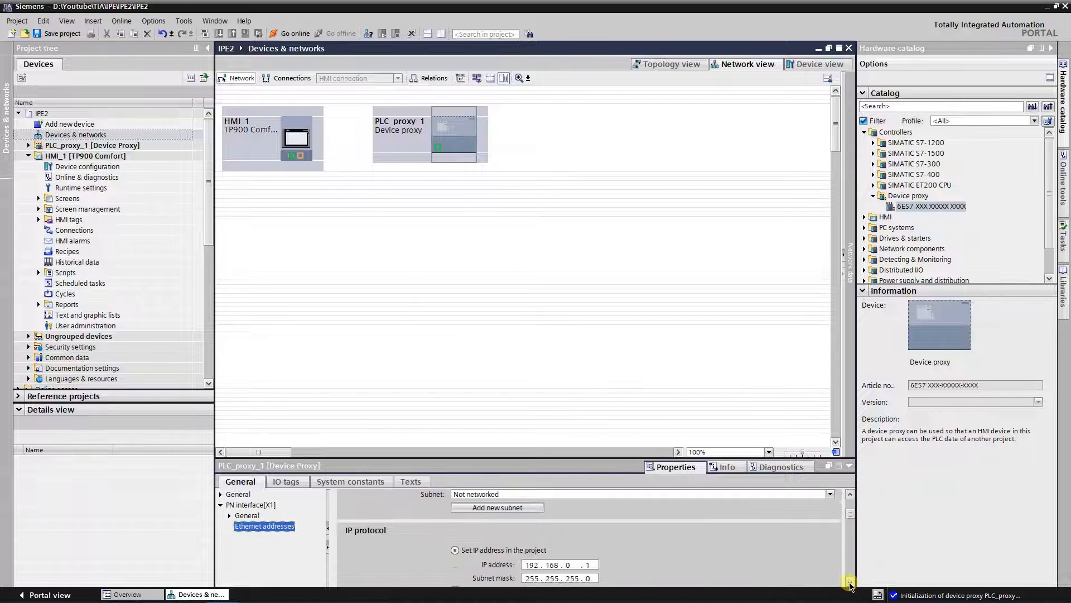
left_click(850, 582)
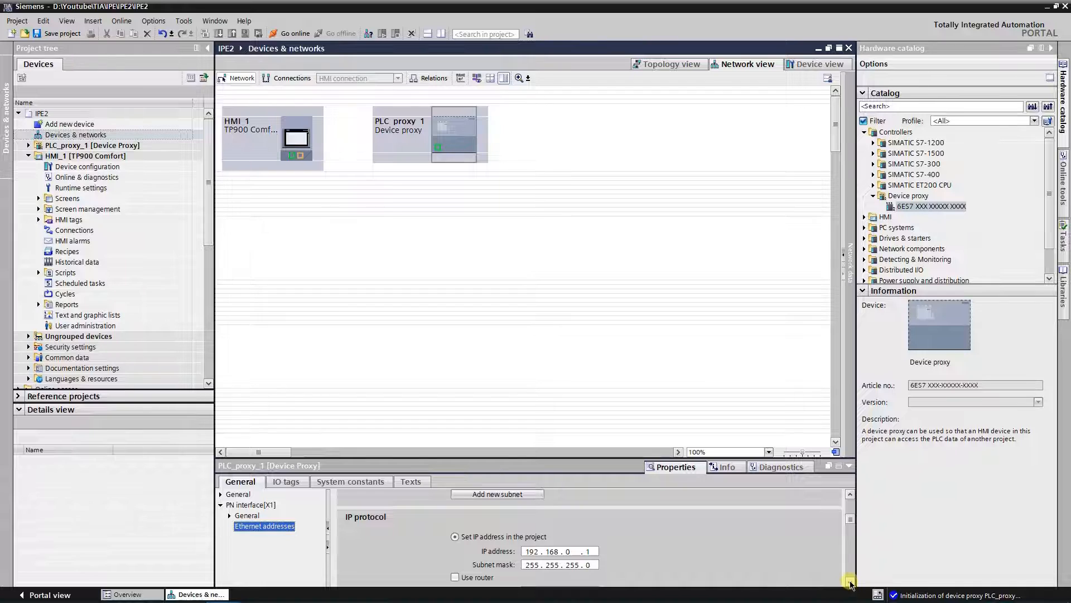
left_click(850, 494)
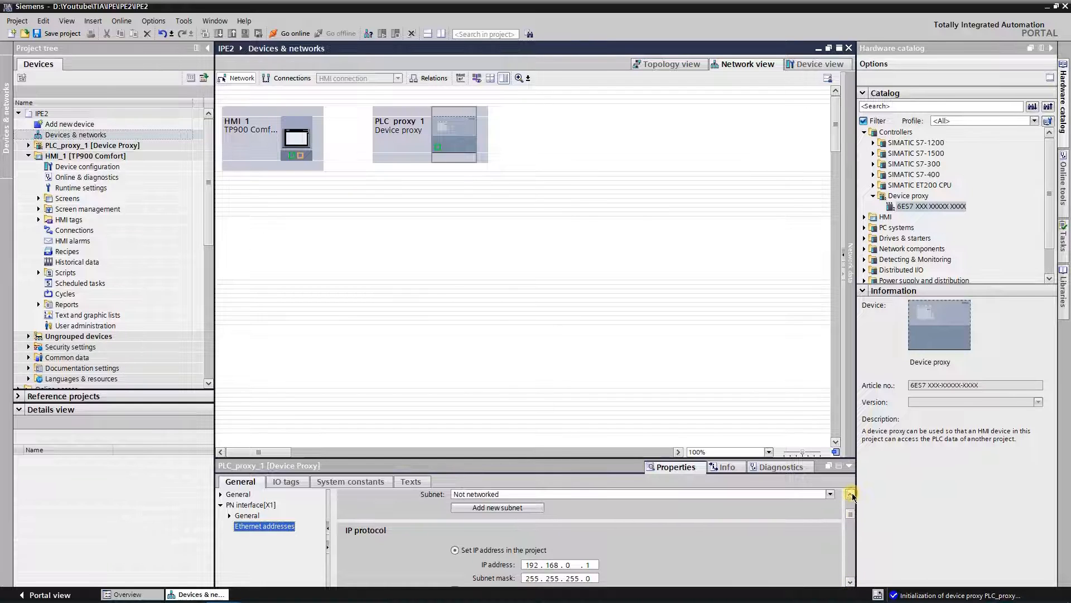
left_click(850, 494)
left_click(850, 494)
left_click(850, 494)
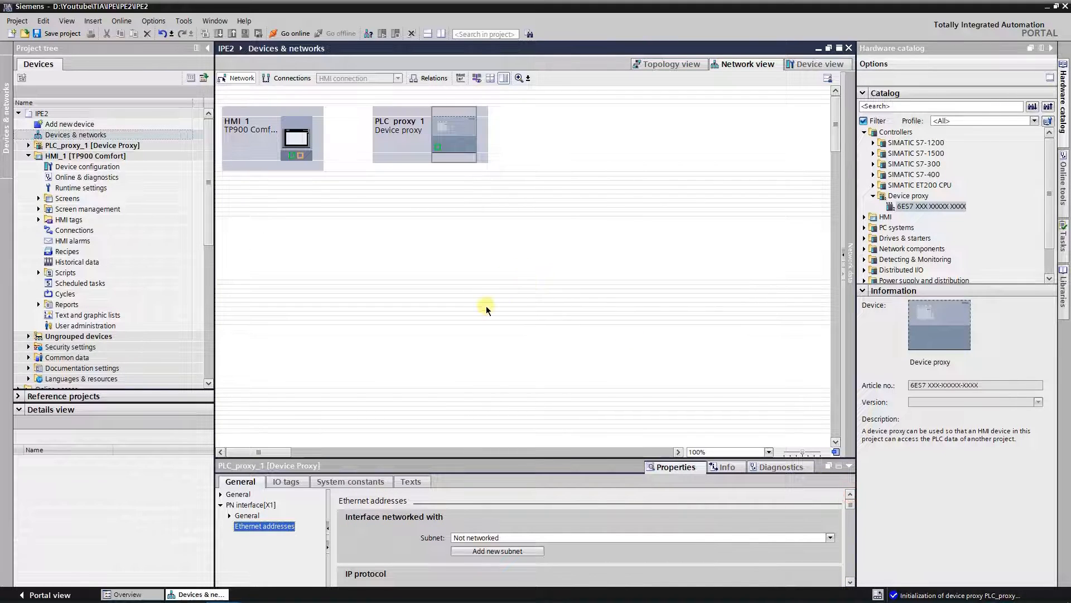
- Create an HMI connection between PLC_proxy_1 and HMI_1 in the network view, and compile HMI_1
left_click(298, 78)
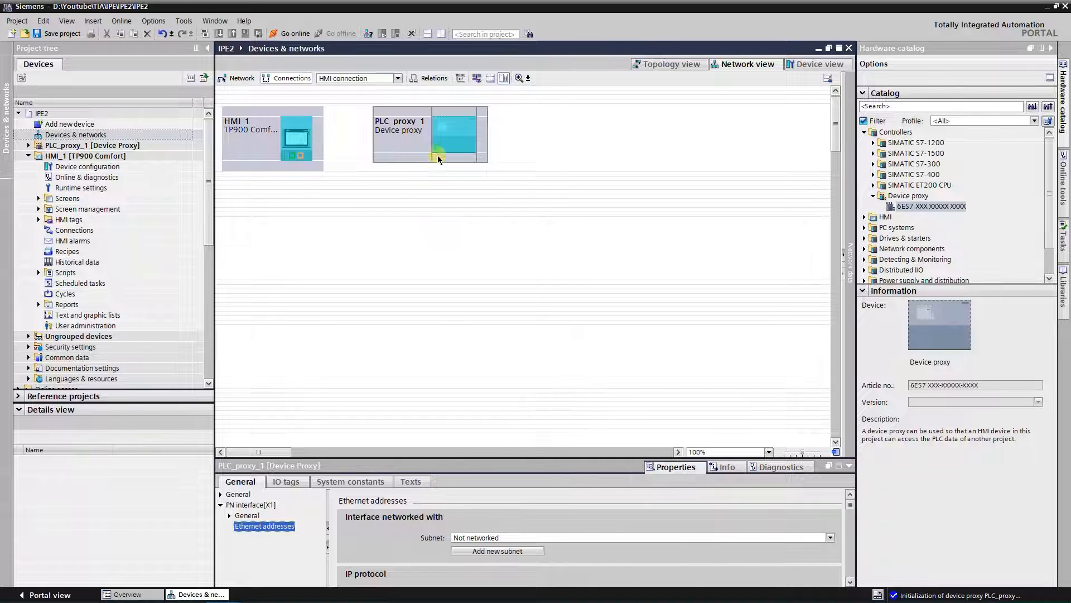
left_click_drag(438, 146, 293, 157)
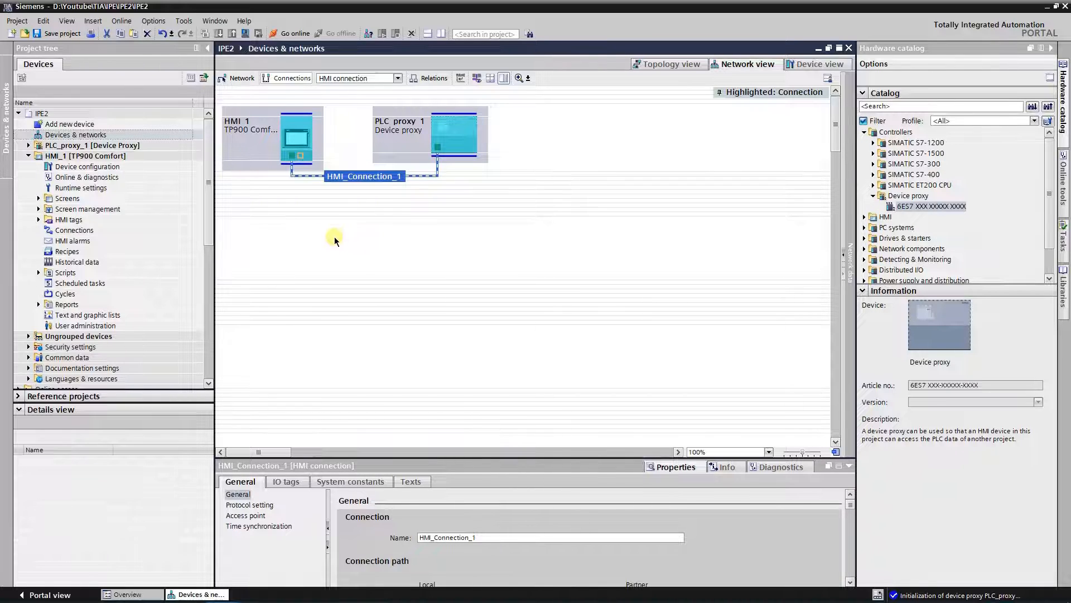
left_click(299, 139)
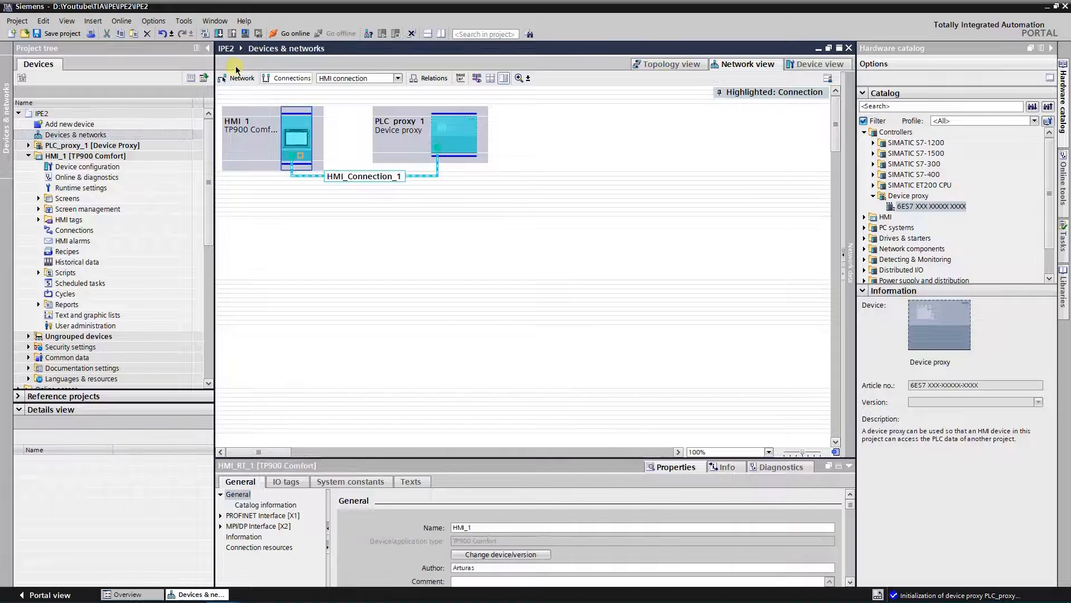
left_click(205, 31)
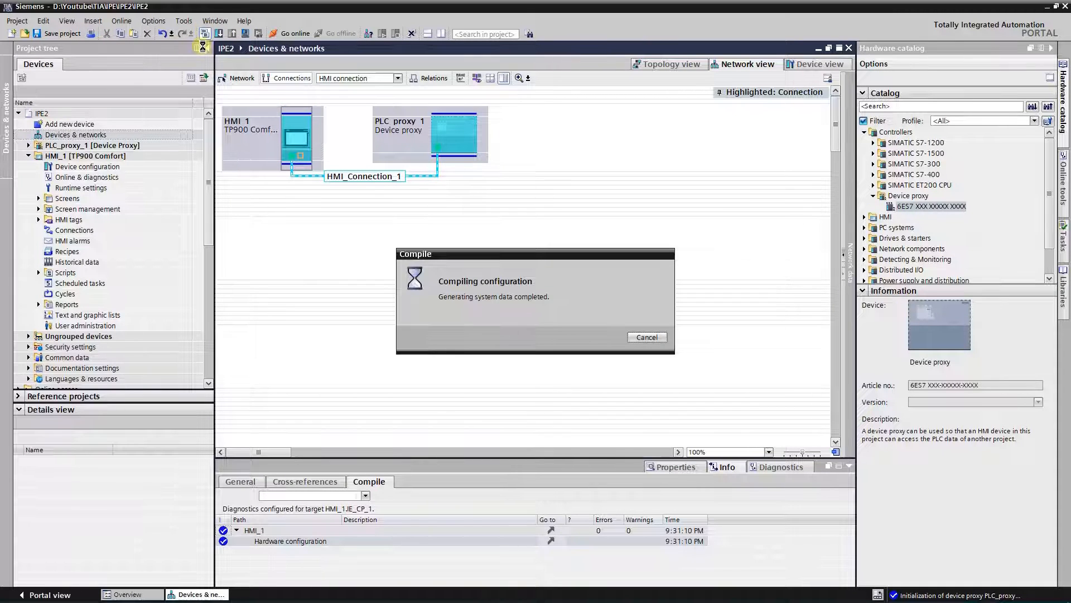
- Review HMI_Connection_1 in HMI_1's connections editor, close the editor, and show the physical network in the network view
double_click(83, 231)
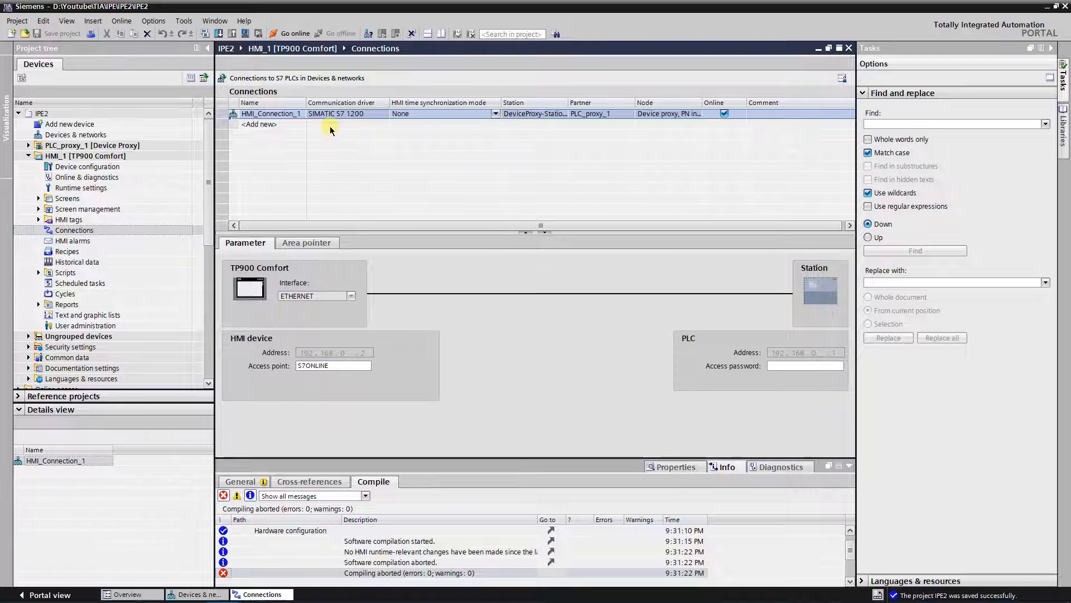
left_click(849, 49)
left_click(238, 78)
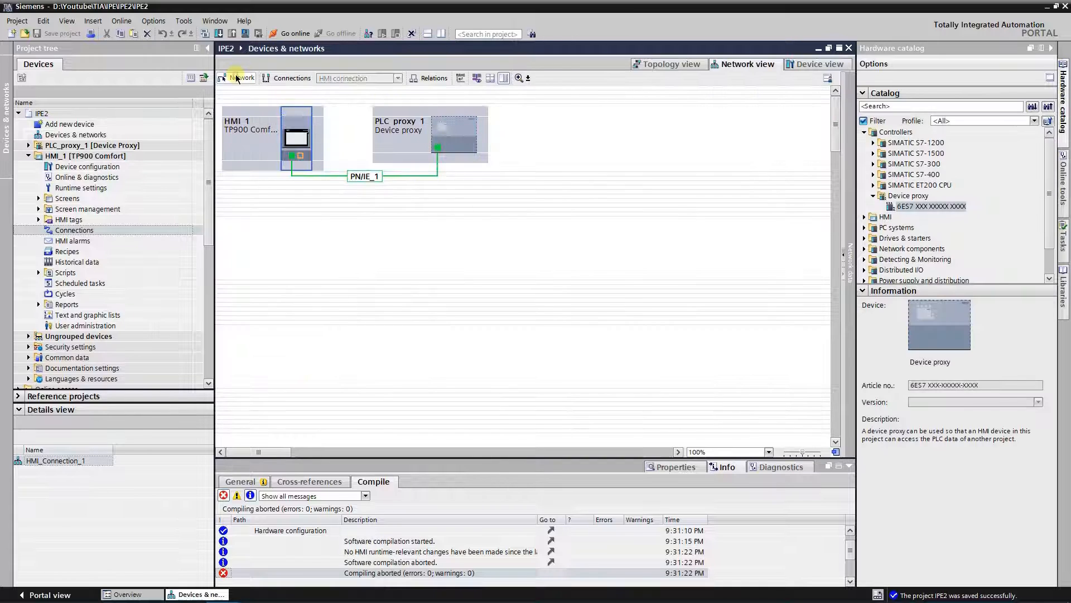
- Open HMI_1's Root screen for editing and display its properties
left_click(39, 198)
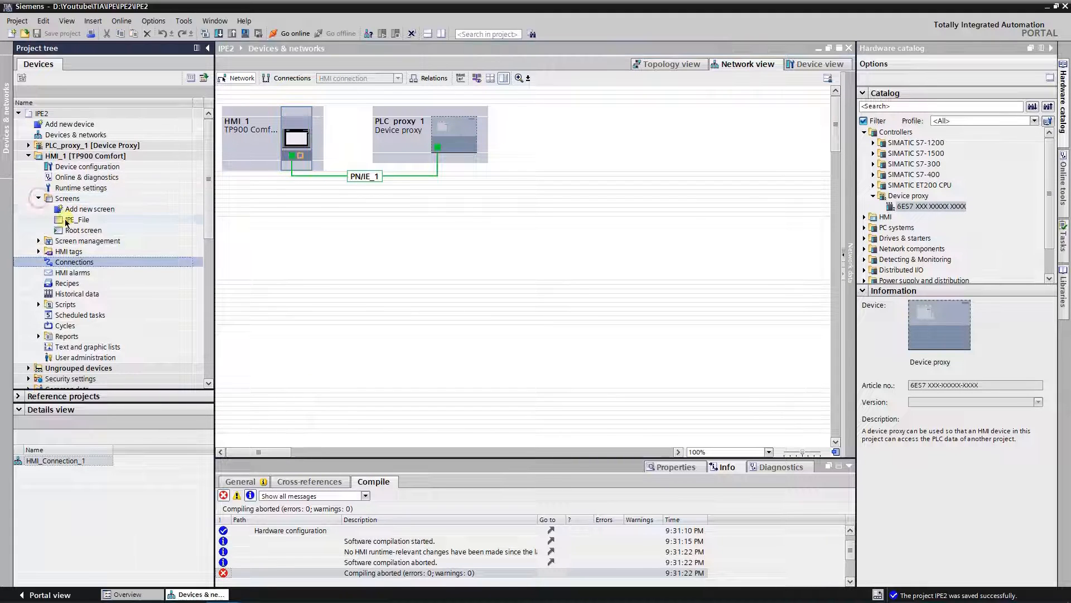
double_click(73, 230)
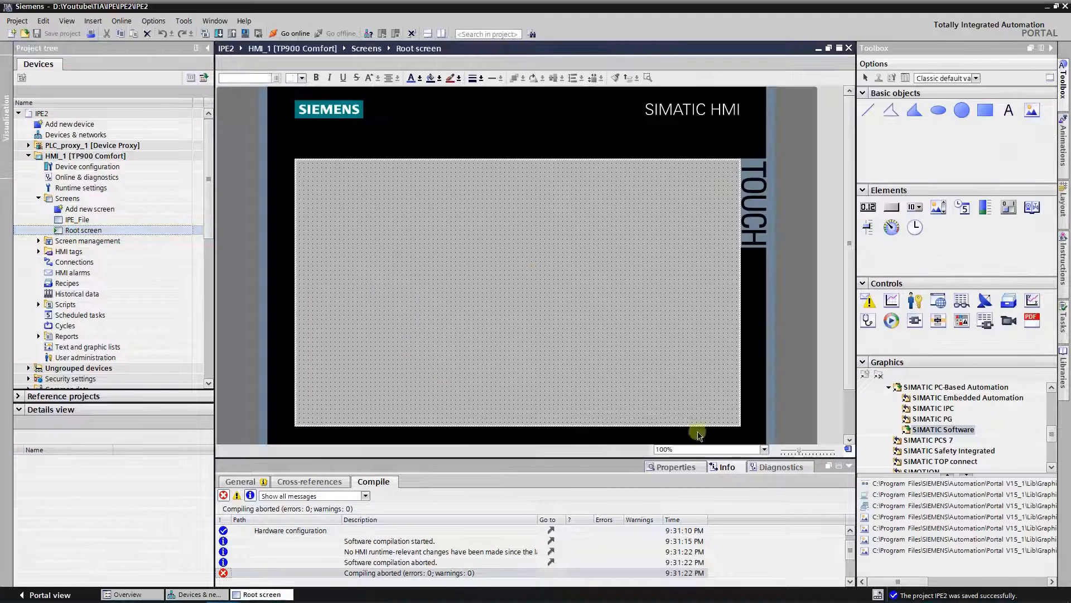
left_click(679, 471)
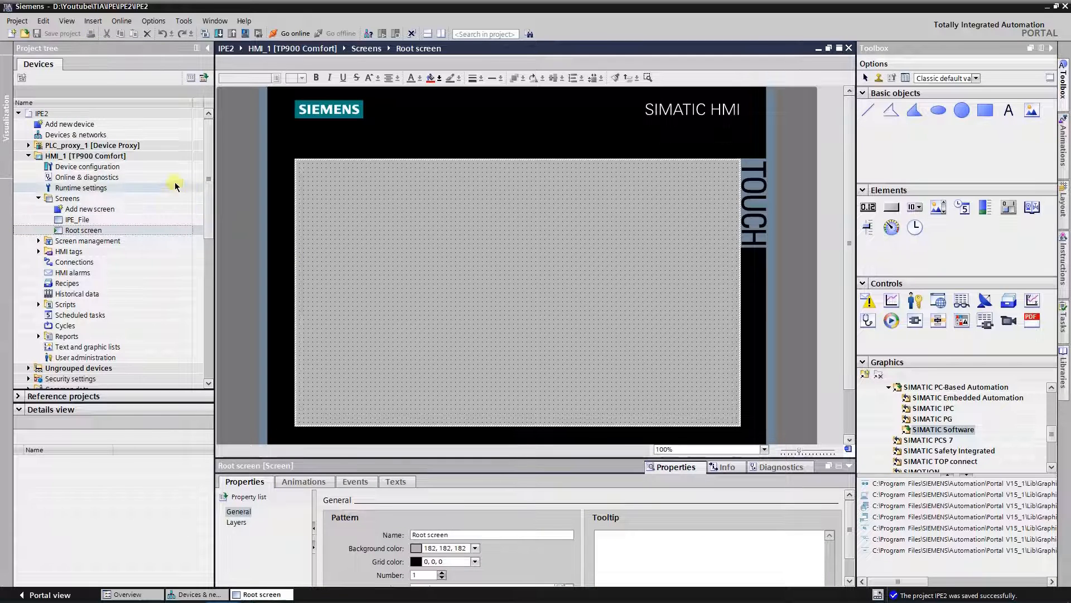
- Place array elements T[0] to T[4] from PLC_proxy_1's Temperature [DB1] block on the Root screen as I/O fields
left_click(134, 147)
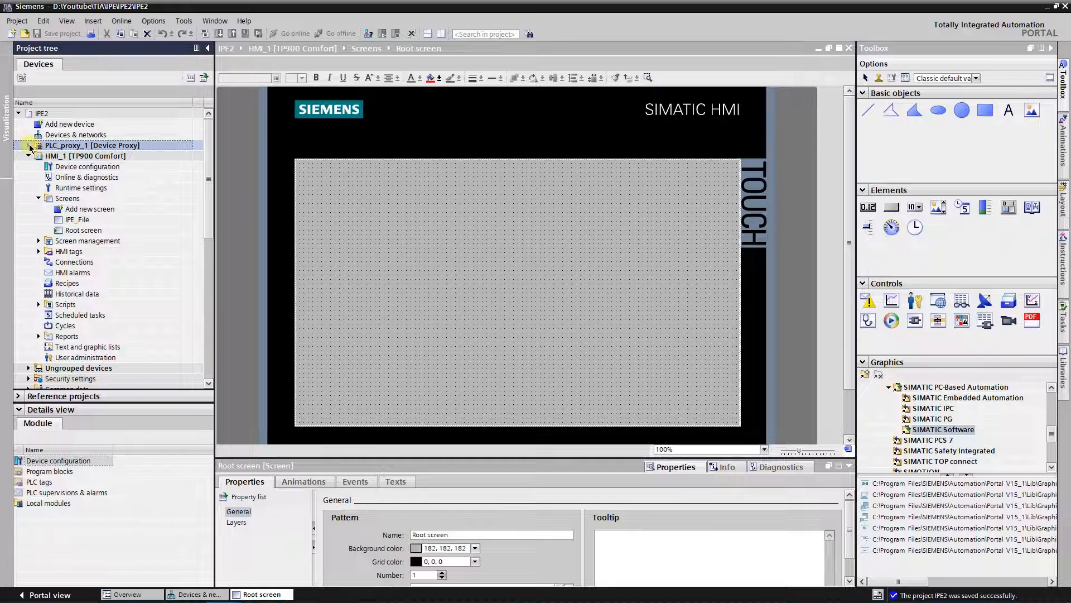
left_click(30, 145)
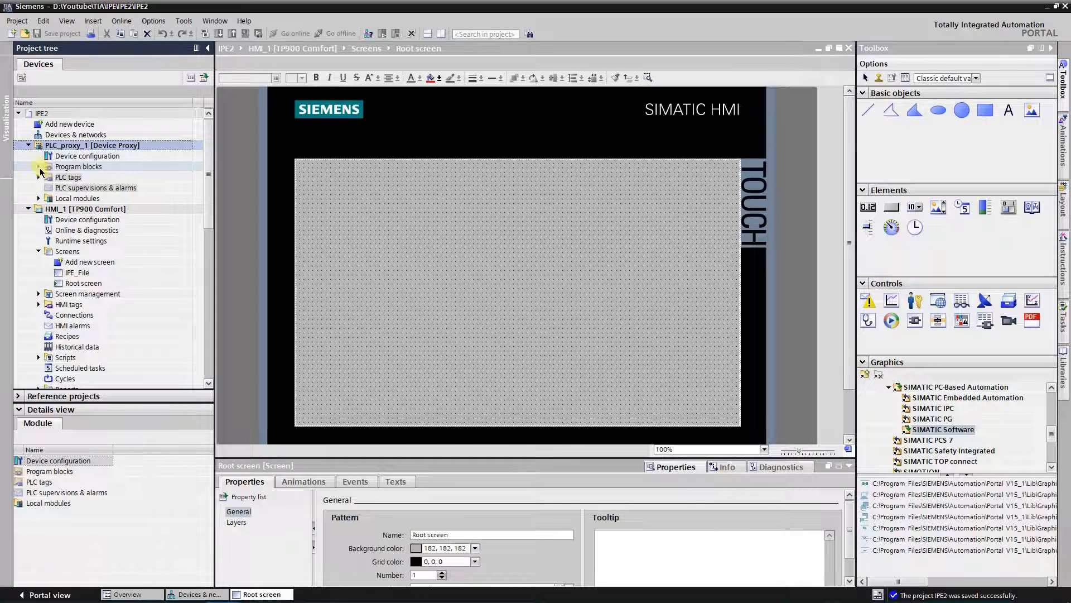
left_click(39, 177)
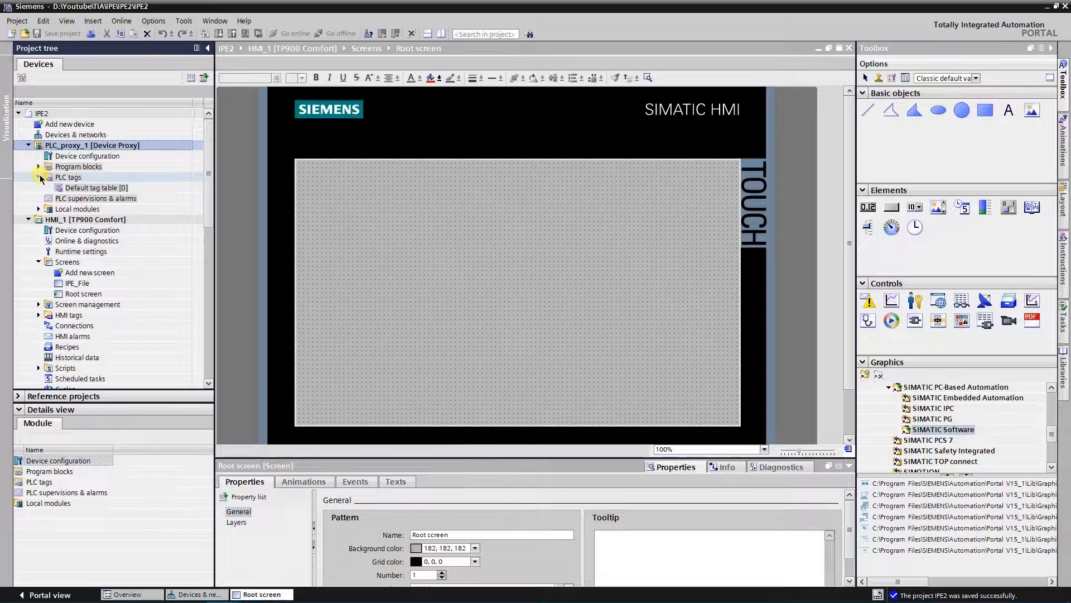
left_click(39, 177)
left_click(39, 166)
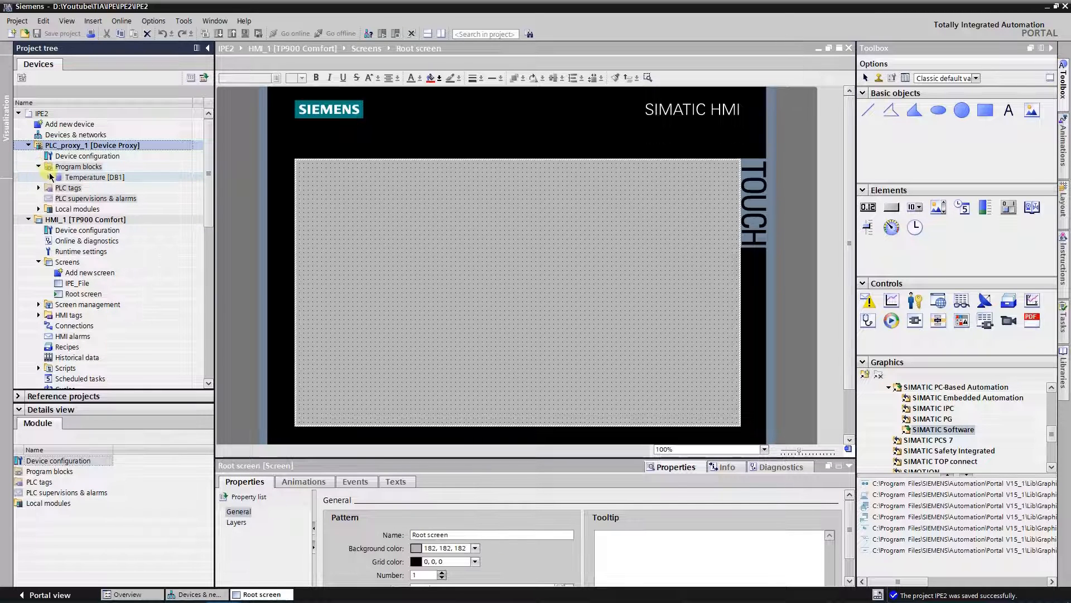
left_click(68, 178)
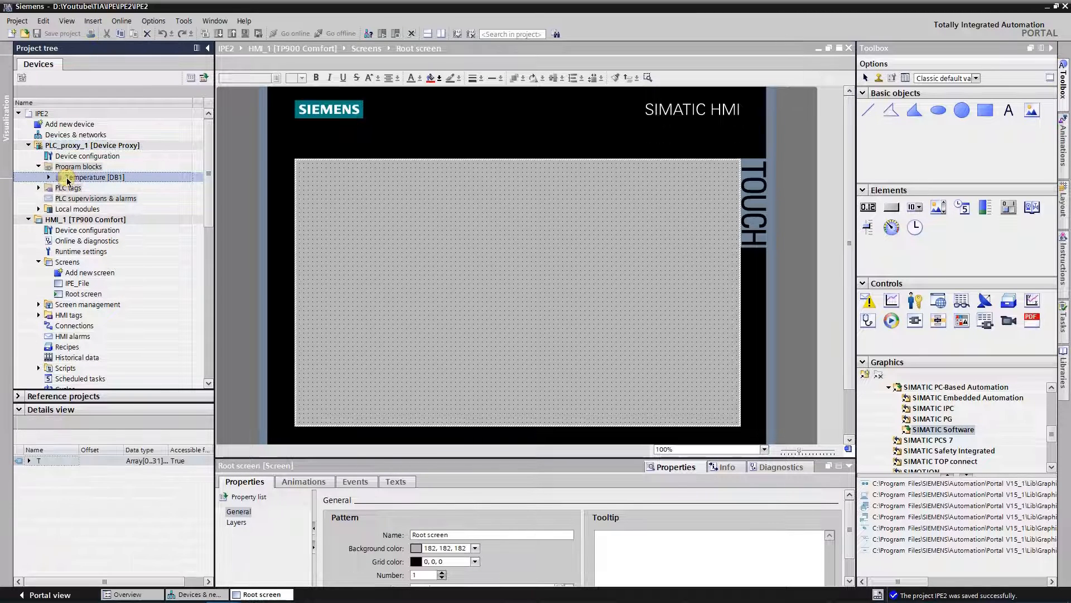
left_click(30, 460)
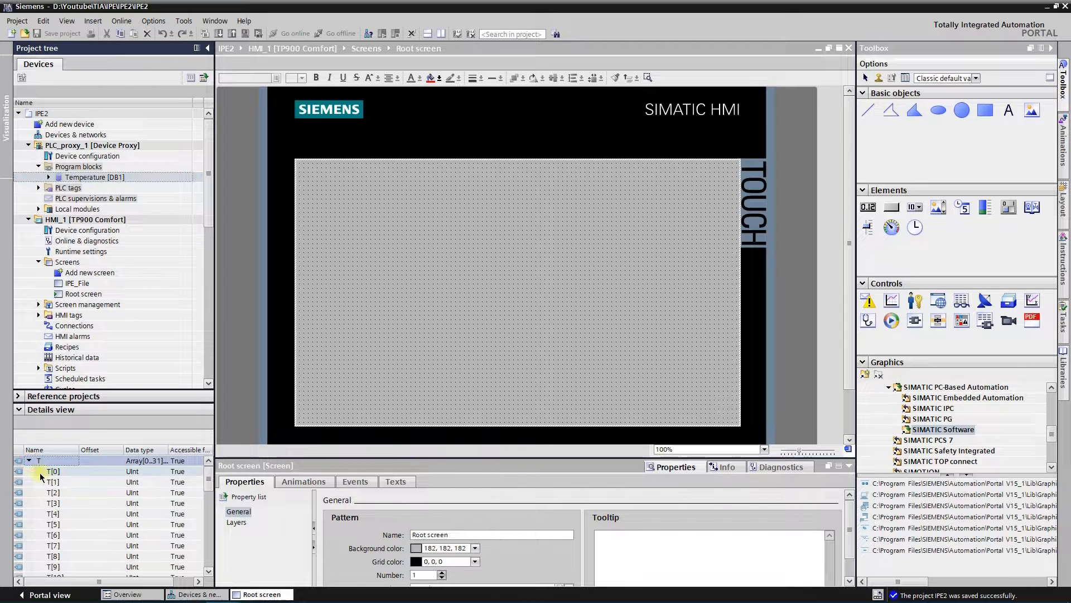
left_click(19, 472)
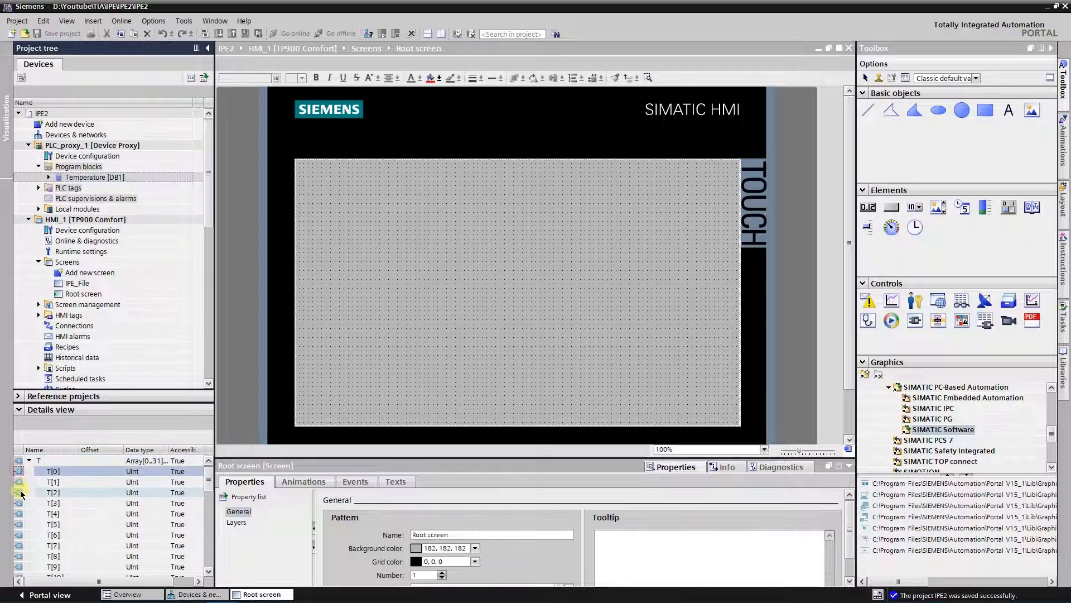
left_click(20, 516, "shift")
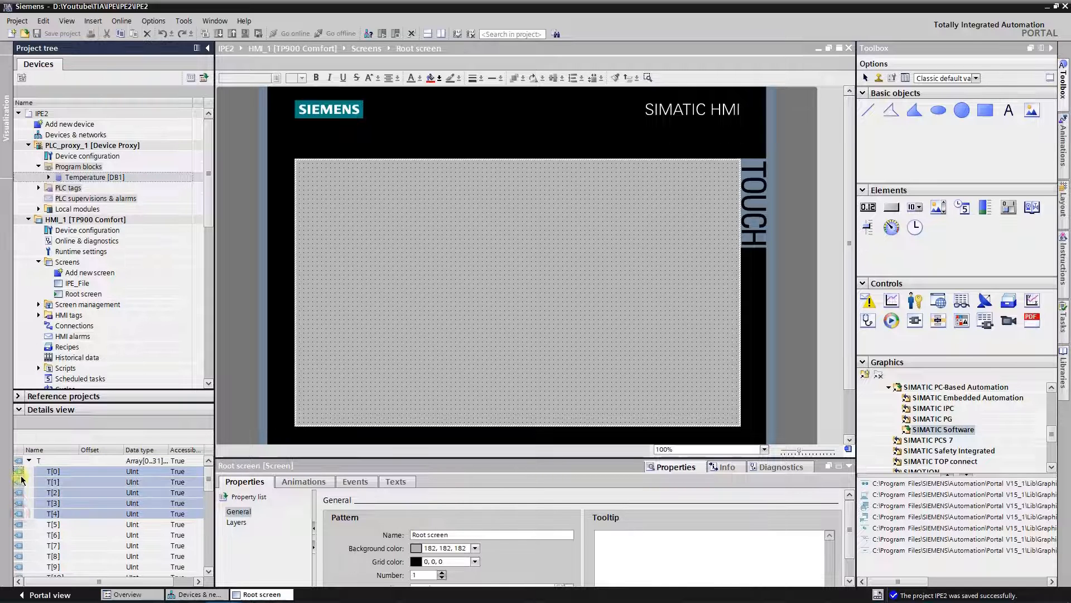
left_click_drag(20, 474, 382, 279)
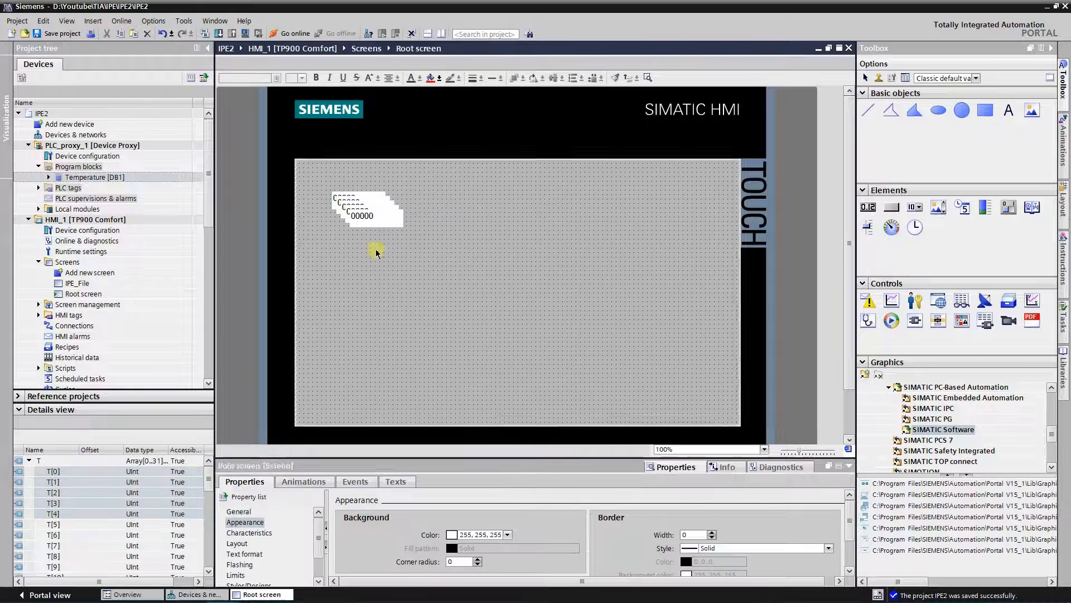
- Arrange the five I/O fields in an evenly spaced, aligned column down the left part of the Root screen
left_click_drag(362, 211, 360, 400)
left_click(581, 79)
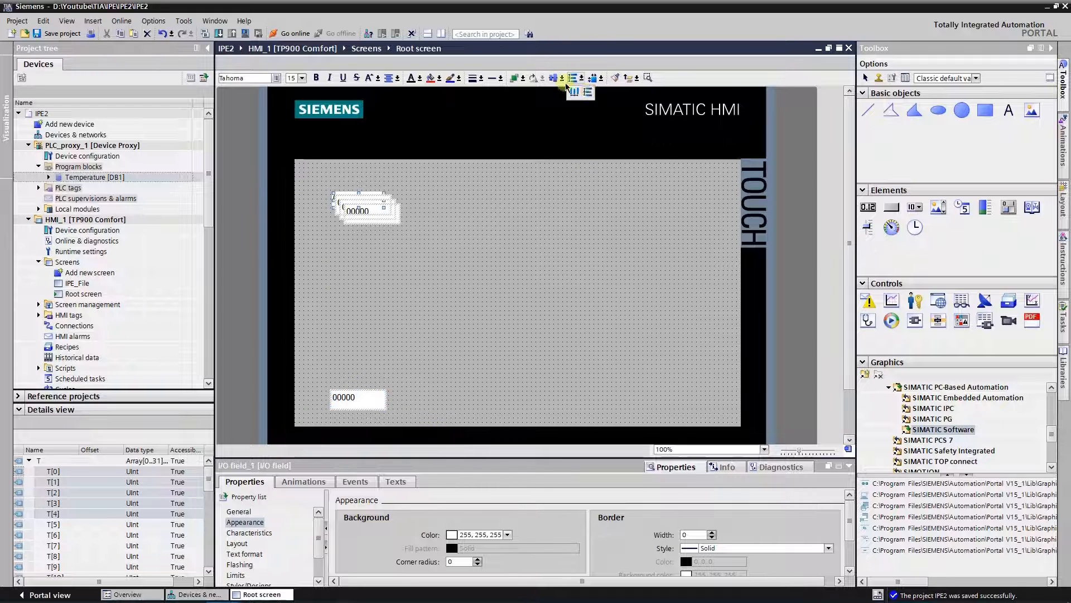
left_click(578, 94)
left_click_drag(309, 171, 422, 422)
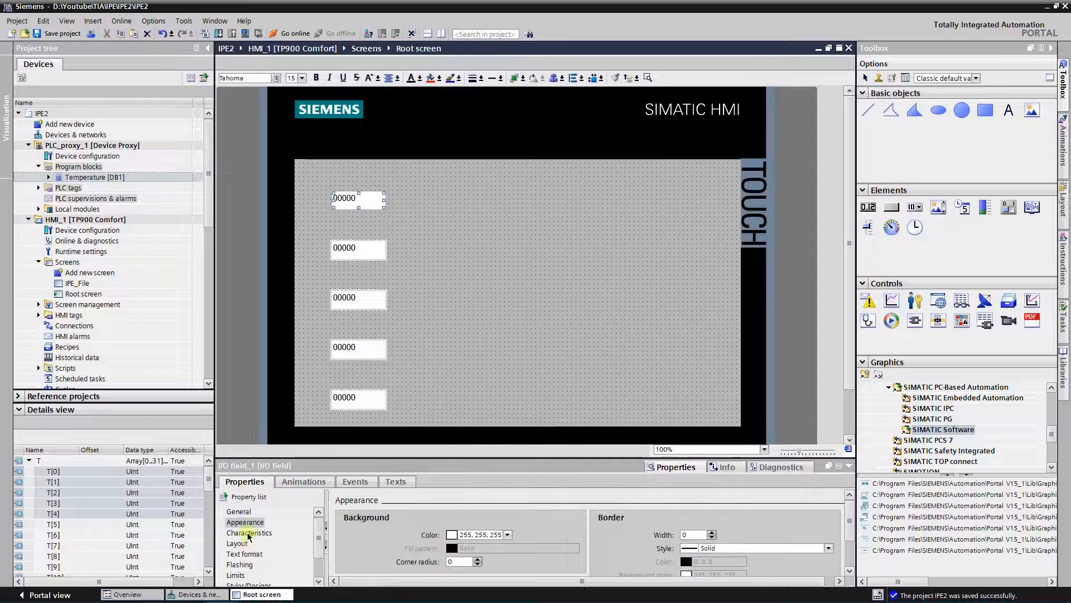
- Set the text of the five I/O fields to Tahoma, 19px, with Middle vertical alignment
left_click(244, 554)
left_click(830, 535)
left_click(589, 298)
left_click(575, 416)
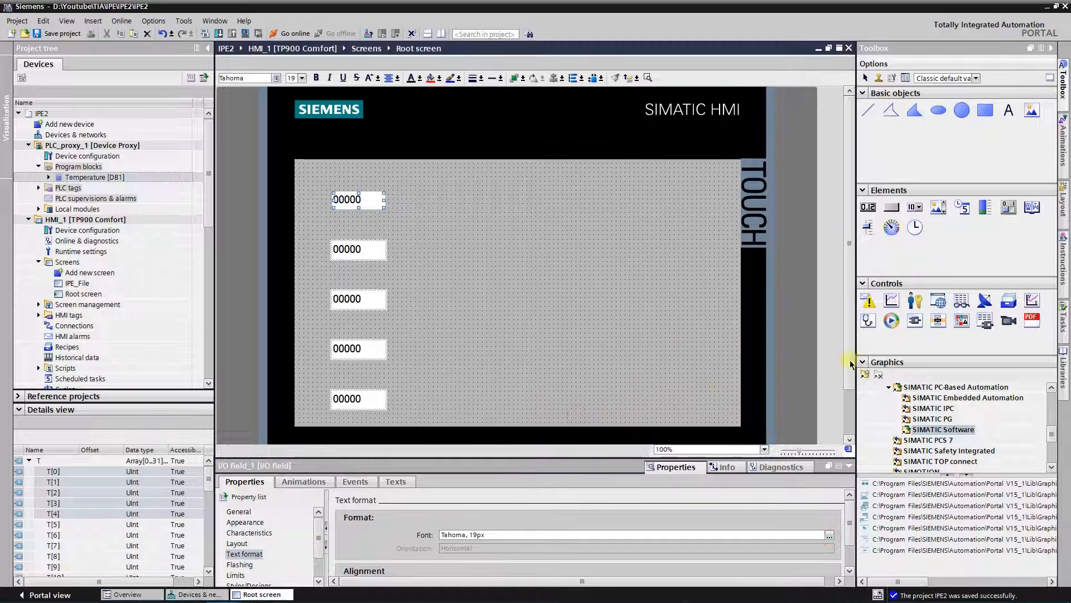
scroll(838, 568, "down", 3)
left_click(829, 564)
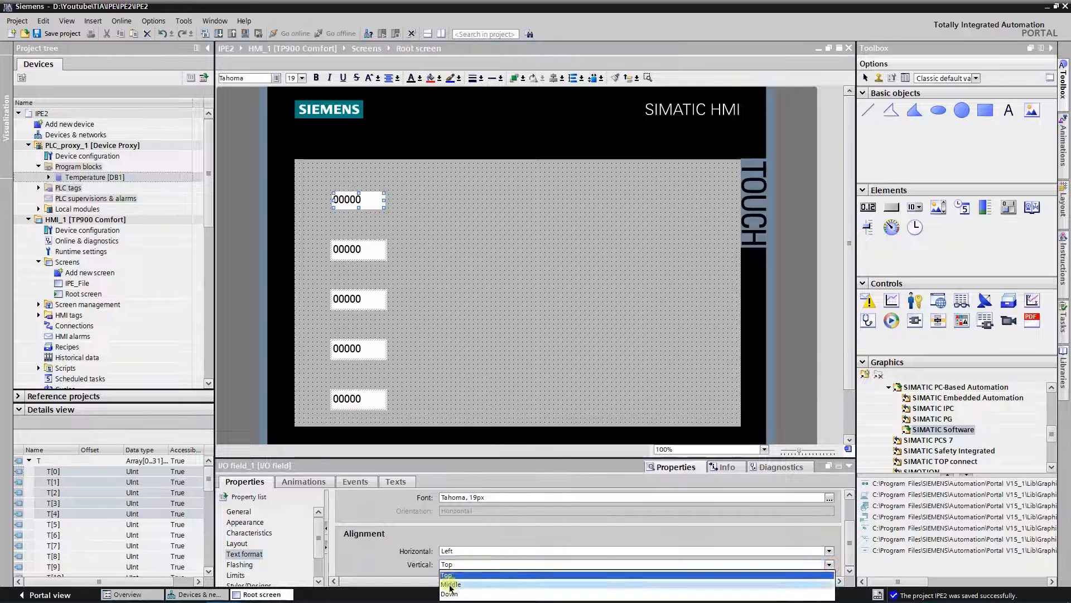
left_click(448, 583)
- Set the mode of the five I/O fields to Output
left_click(239, 512)
scroll(653, 553, "down", 3)
left_click(574, 557)
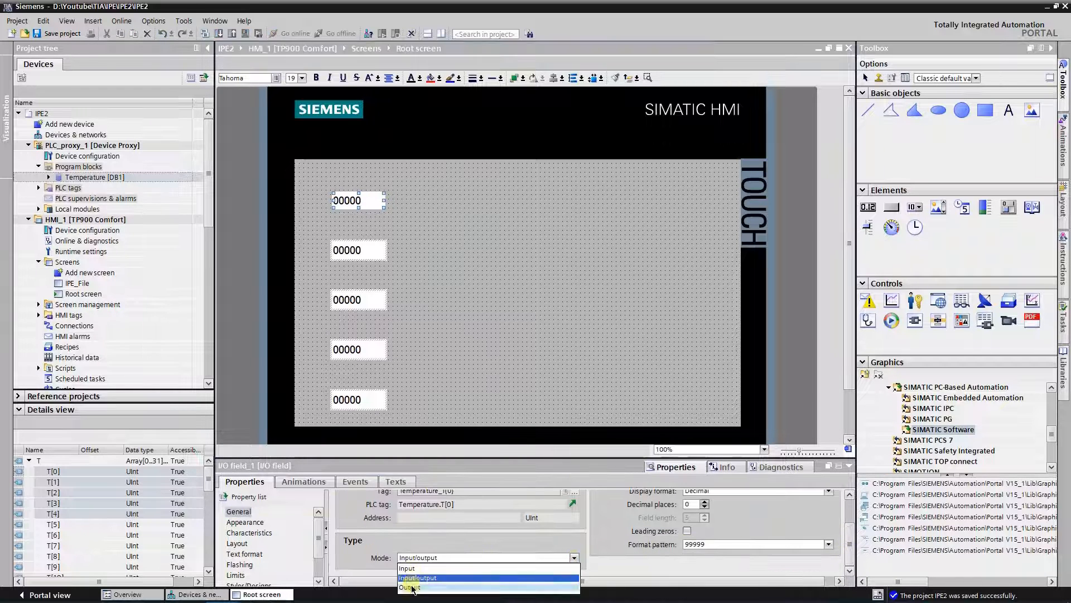
left_click(413, 579)
- Set the unit shown after the value in the five I/O fields to C
left_click(245, 523)
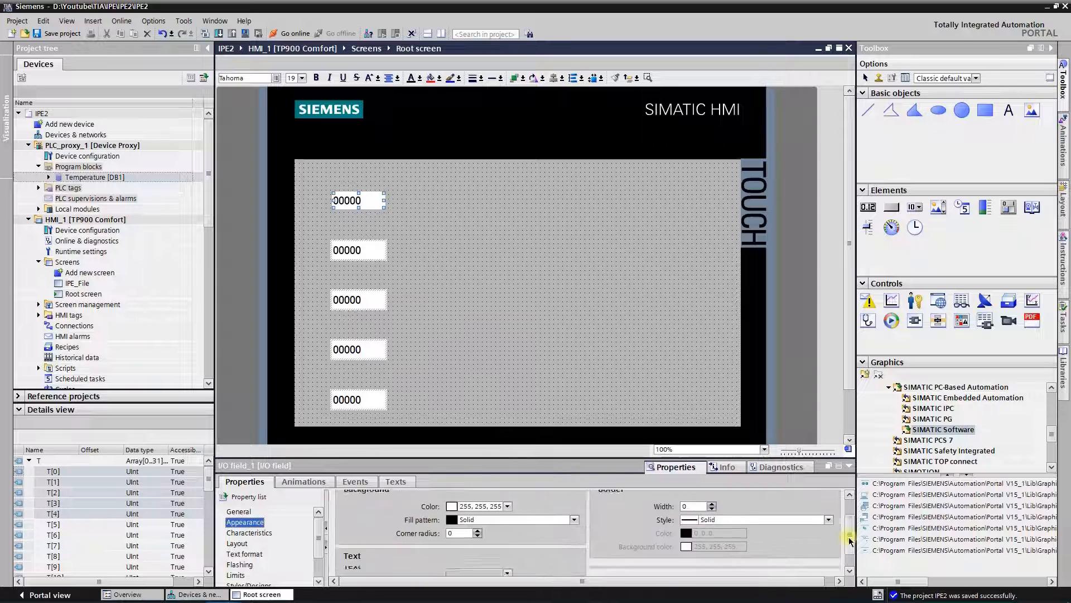
left_click(530, 558)
type("C")
left_click(481, 327)
- Narrow all five I/O fields together to fit their text and save the project
left_click_drag(313, 176, 391, 414)
left_click(296, 140)
left_click(58, 35)
left_click_drag(313, 181, 424, 425)
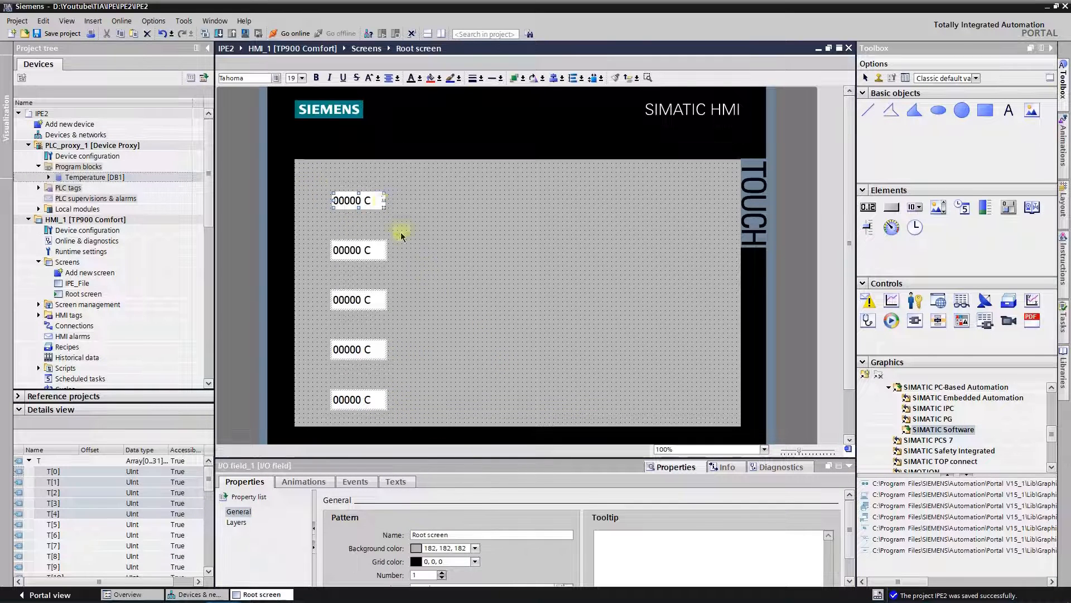
left_click_drag(385, 201, 374, 201)
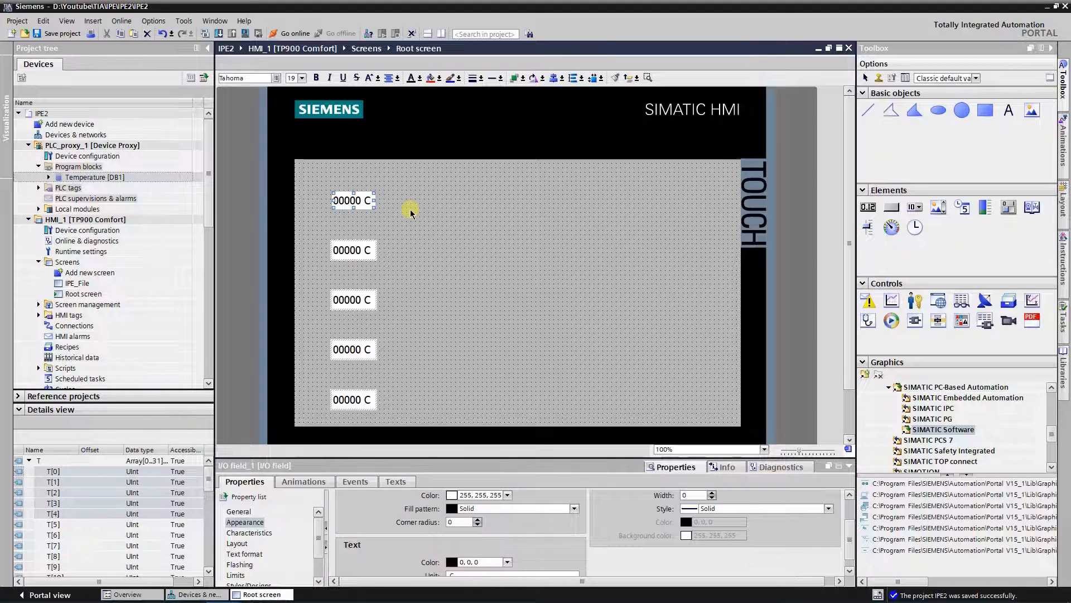
left_click(410, 209)
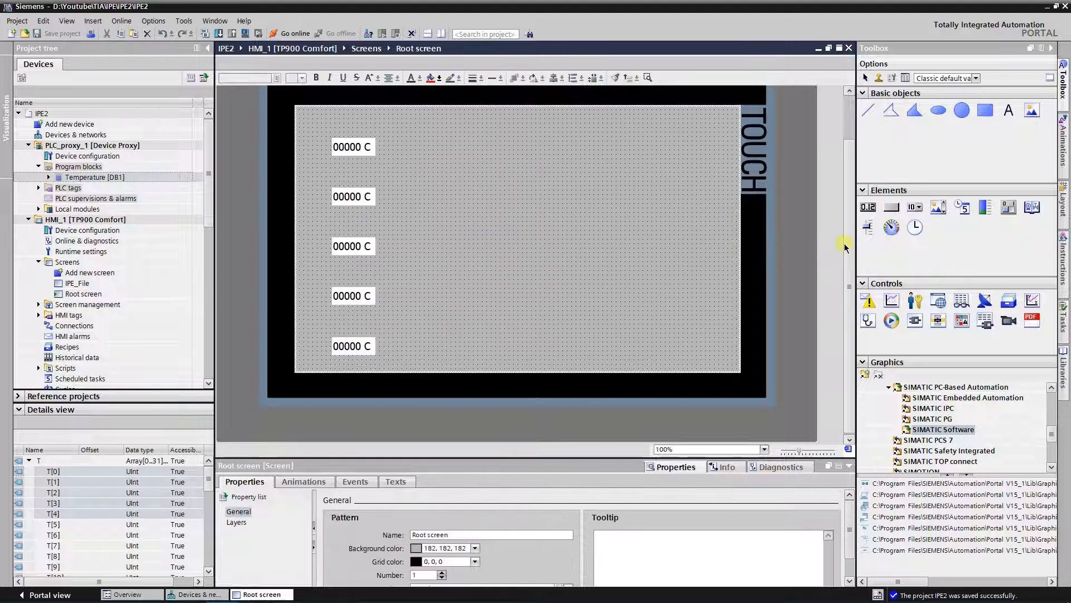
left_click_drag(850, 192, 848, 186)
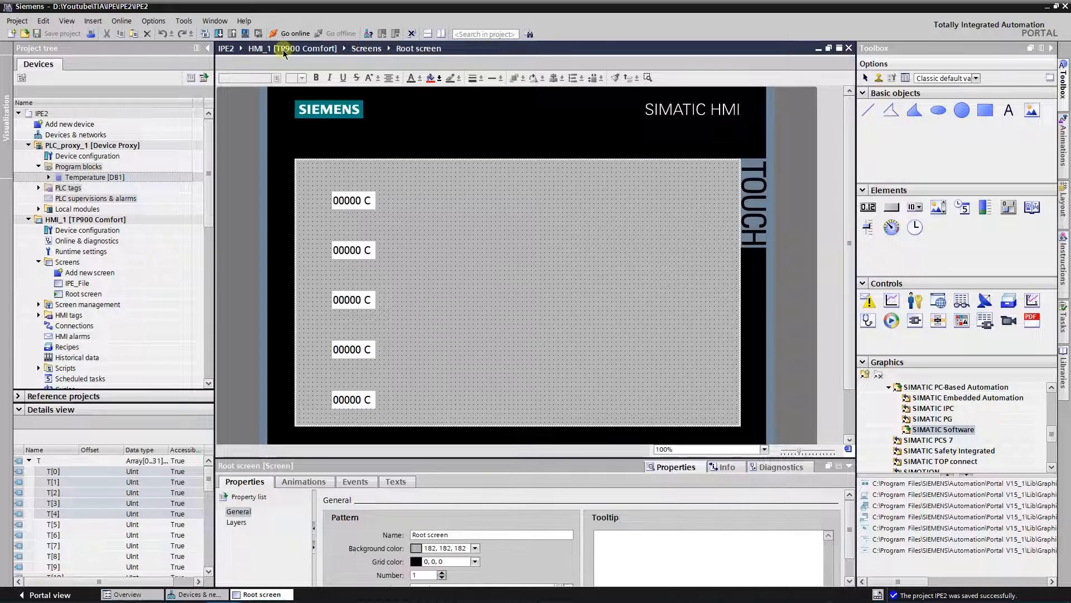
- Start the runtime simulation of HMI_1 and move its window toward the middle of the screen
left_click(245, 33)
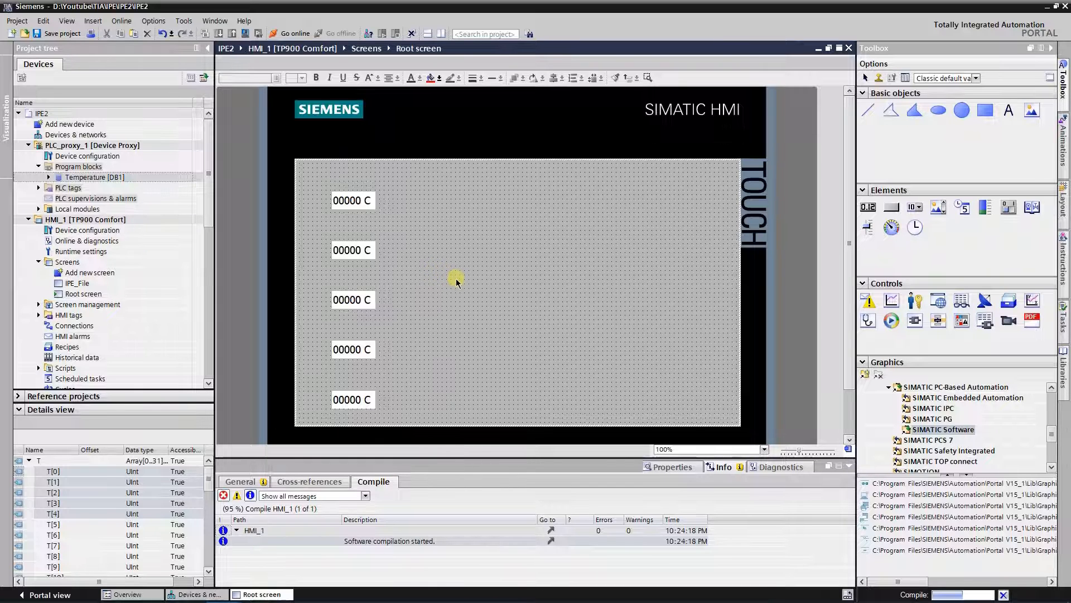
left_click(600, 346)
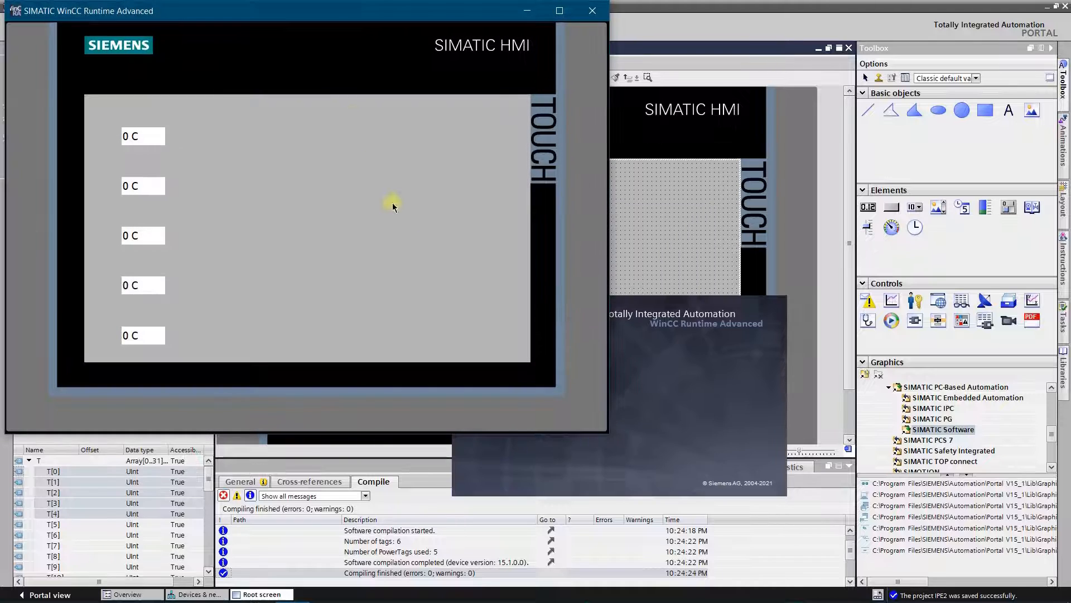
left_click_drag(318, 19, 467, 66)
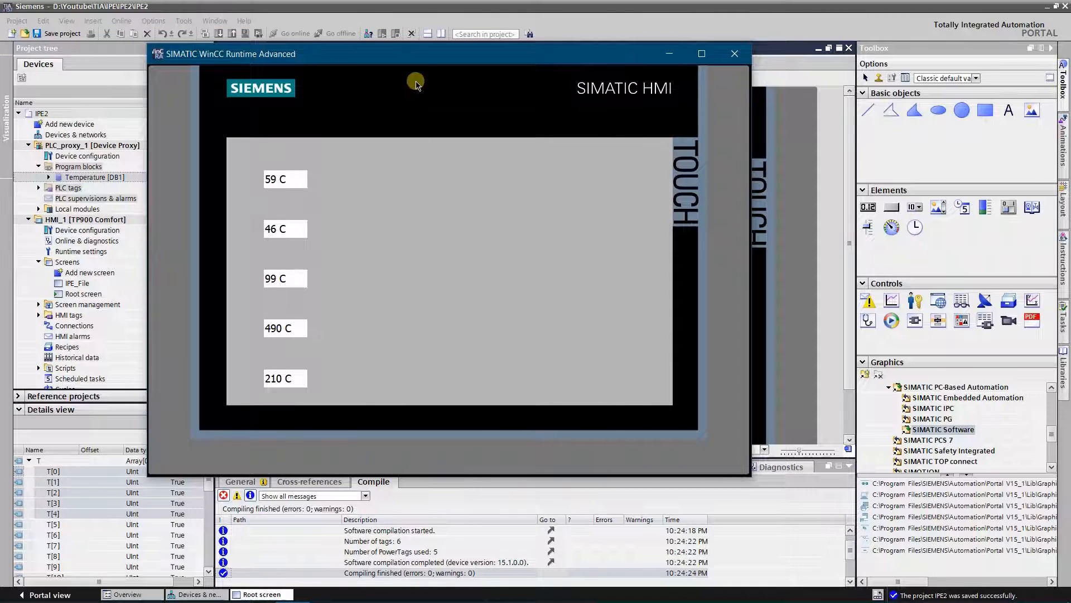
left_click_drag(418, 58, 497, 66)
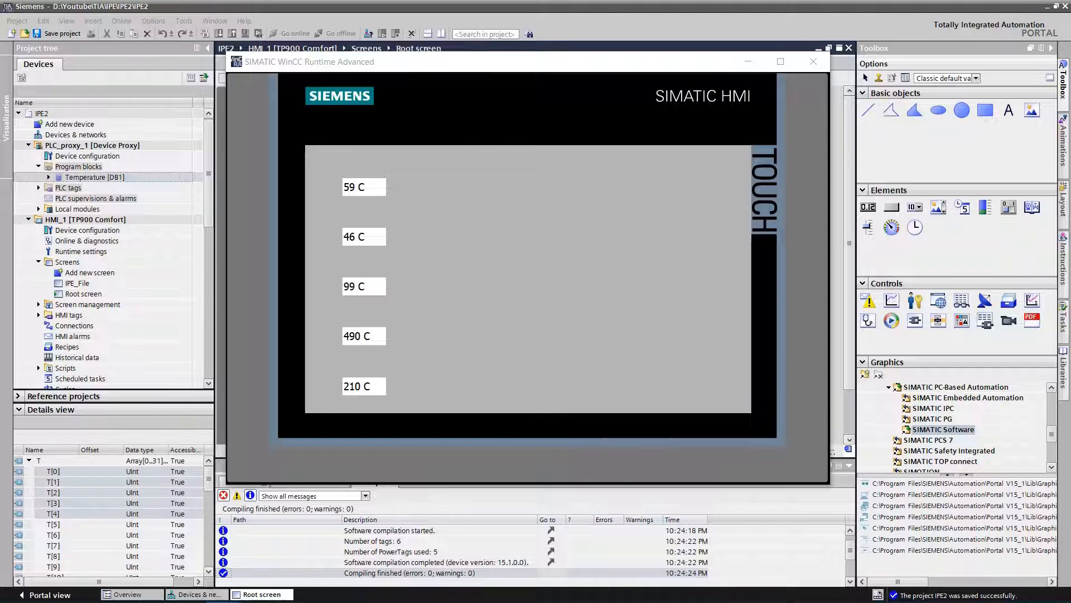
- Place IPE1's monitored Temperature [DB1] block beside the runtime and modify T[0] to 23
left_click_drag(1070, 128, 976, 71)
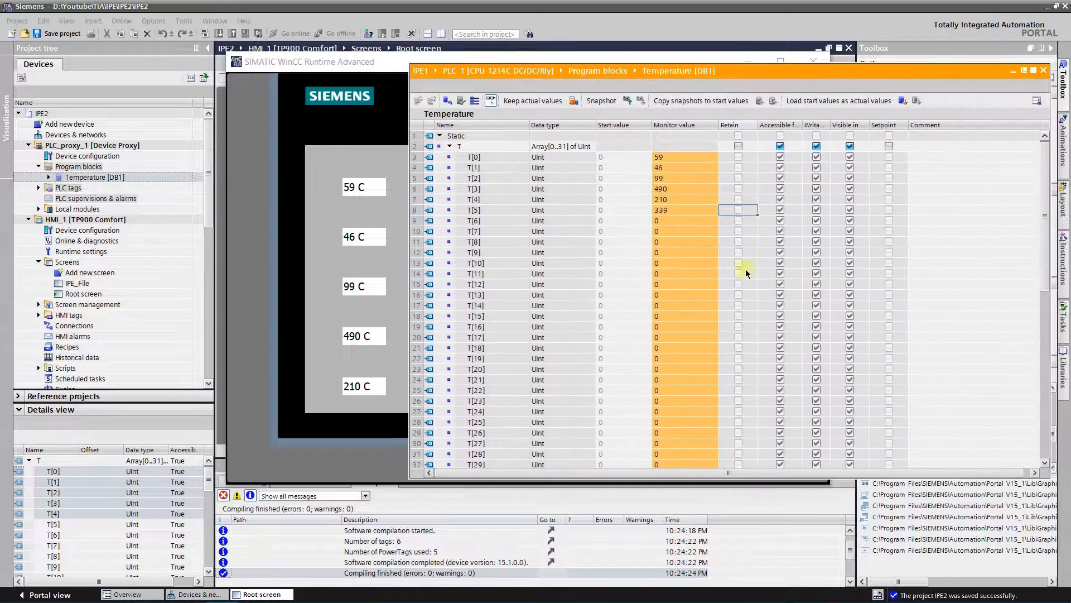
right_click(665, 159)
left_click(669, 264)
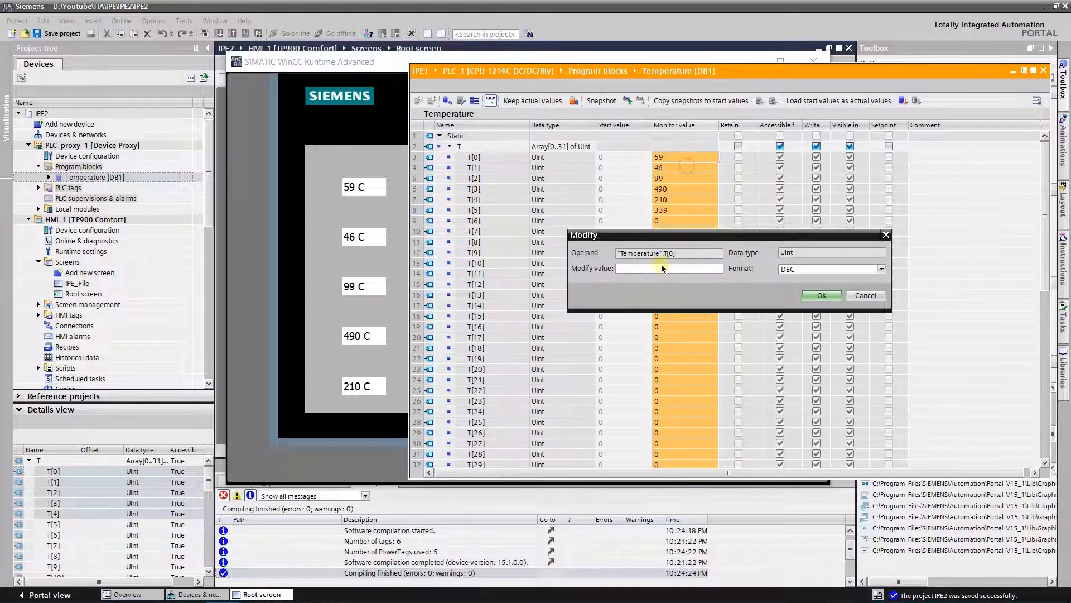
type("23")
left_click(822, 295)
- Modify the online values of T[2] to 582 and T[1] to 0 in the Temperature block
right_click(677, 180)
left_click(717, 297)
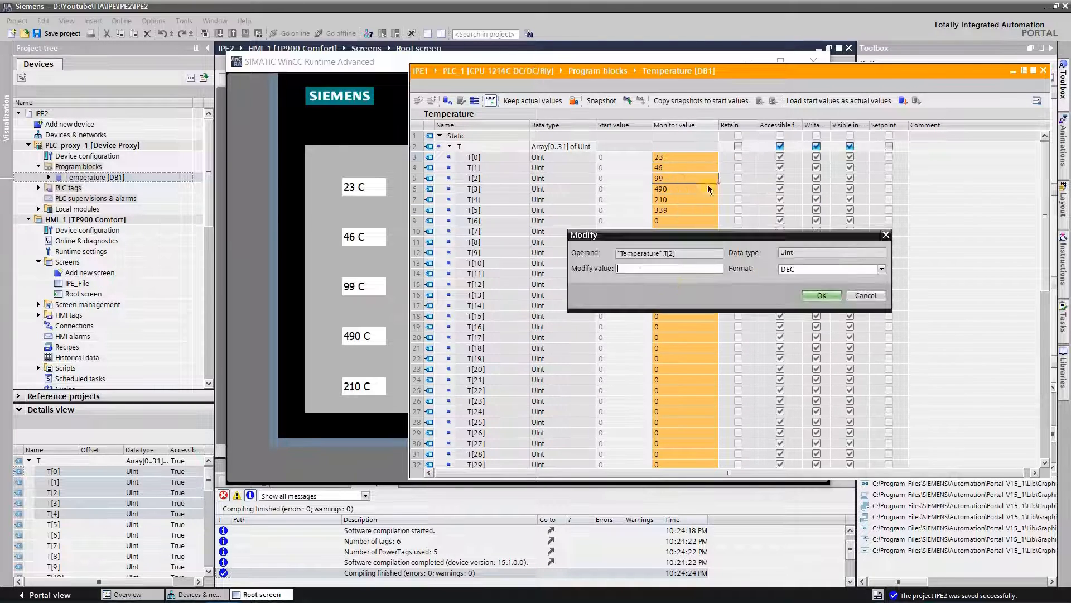
left_click(672, 269)
type("582")
left_click(814, 299)
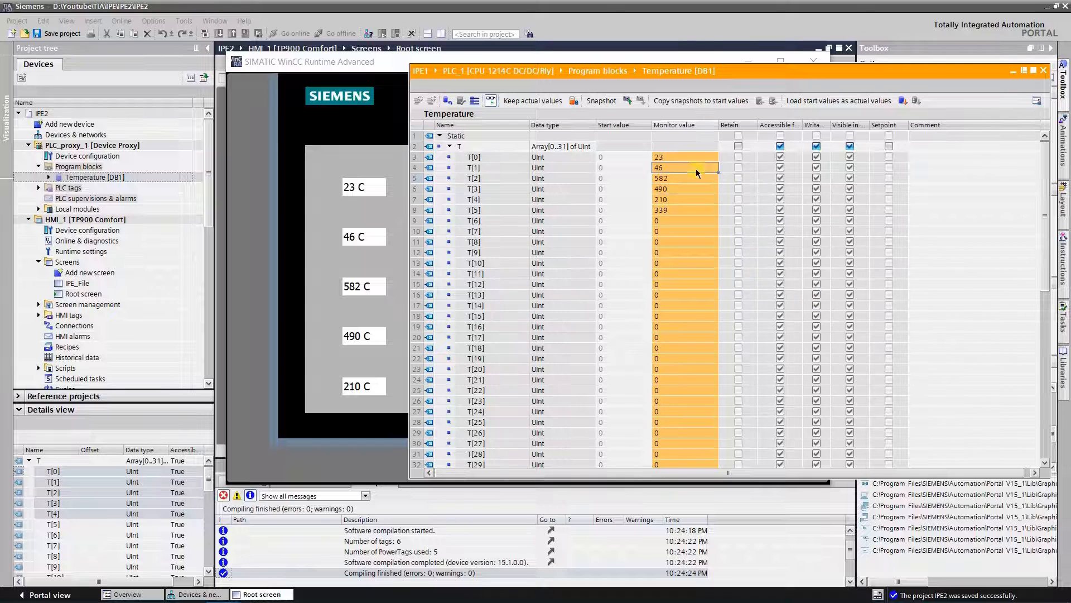
right_click(696, 169)
left_click(705, 227)
left_click(817, 296)
- Modify the online values of T[5] and T[4] to 100 in the Temperature block
right_click(671, 214)
left_click(703, 272)
type("100")
left_click(812, 295)
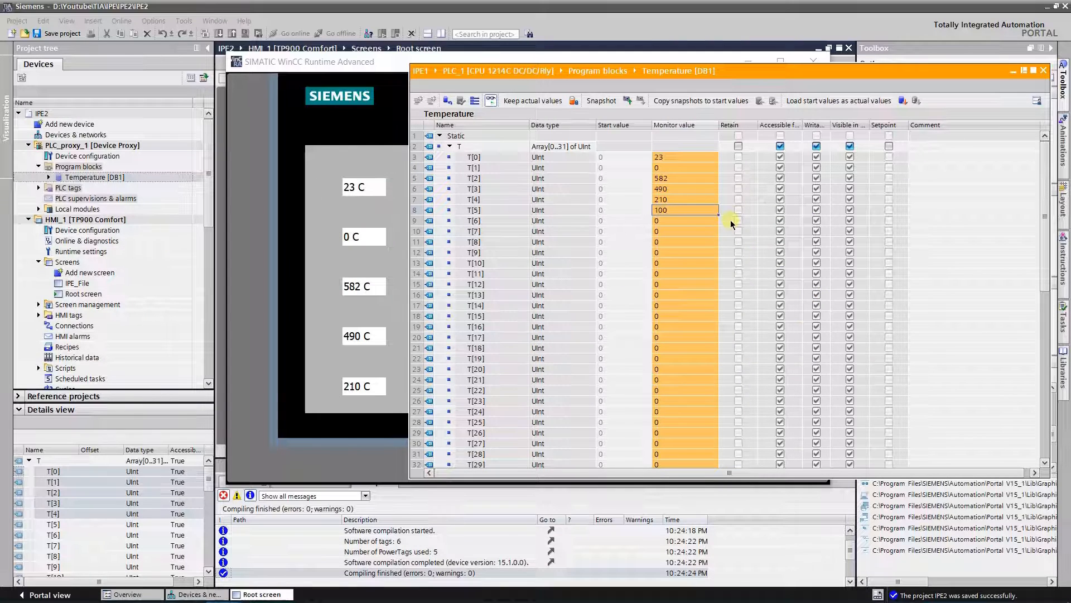
right_click(675, 199)
left_click(704, 258)
type("100")
left_click(801, 297)
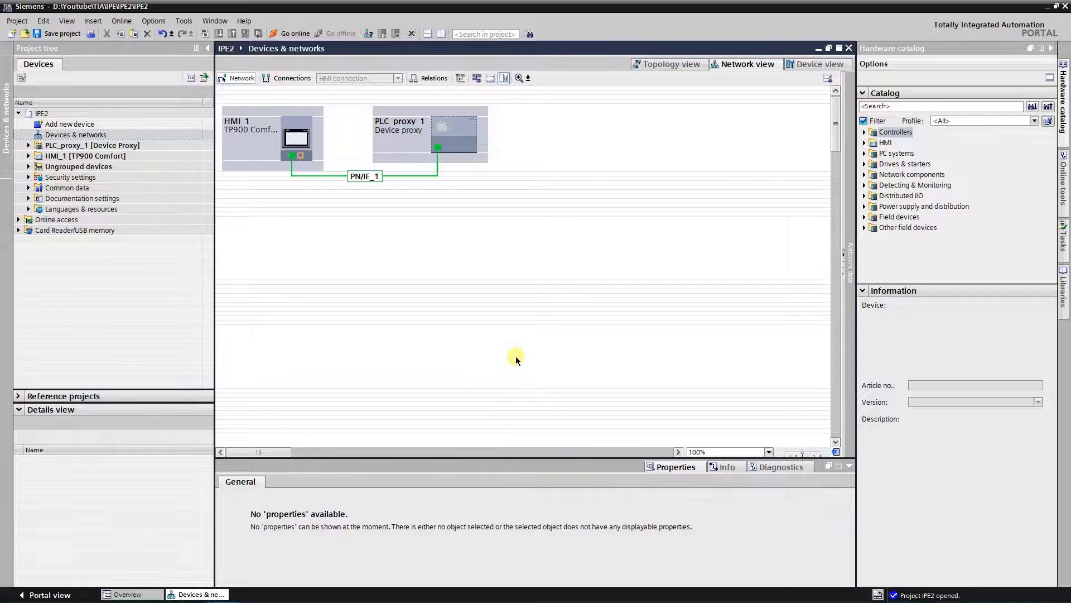
- Add a SIMATIC S7-1500 CPU 1516F-3 PN/DP (6ES7 516-3FN01-0AB0) to the network view next to PLC_proxy_1
left_click(865, 133)
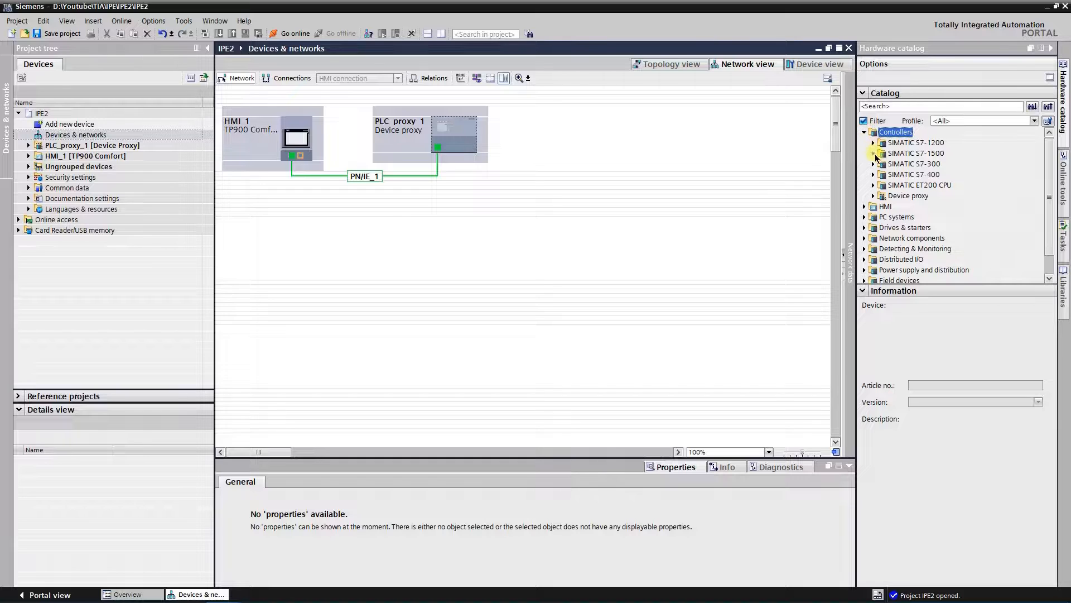
left_click(874, 154)
scroll(898, 190, "down", 3)
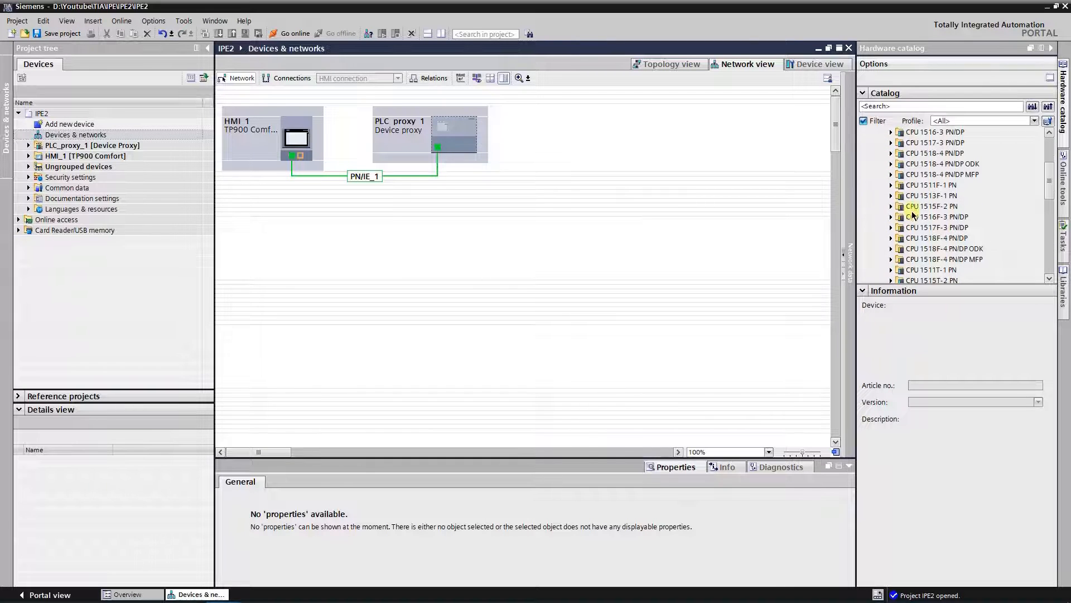
left_click(891, 216)
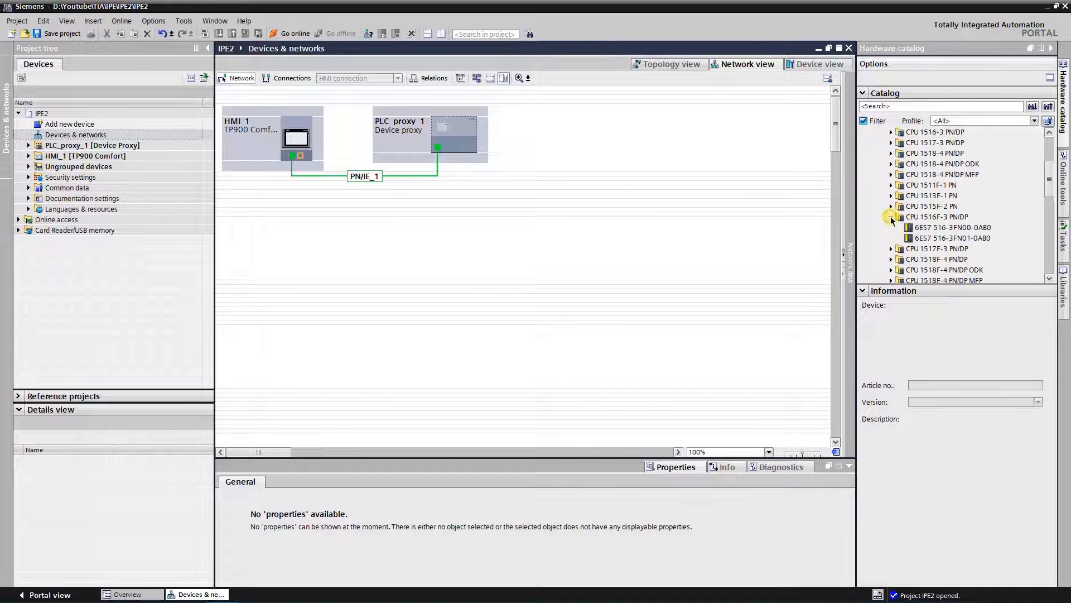
left_click(934, 240)
left_click_drag(963, 240, 575, 129)
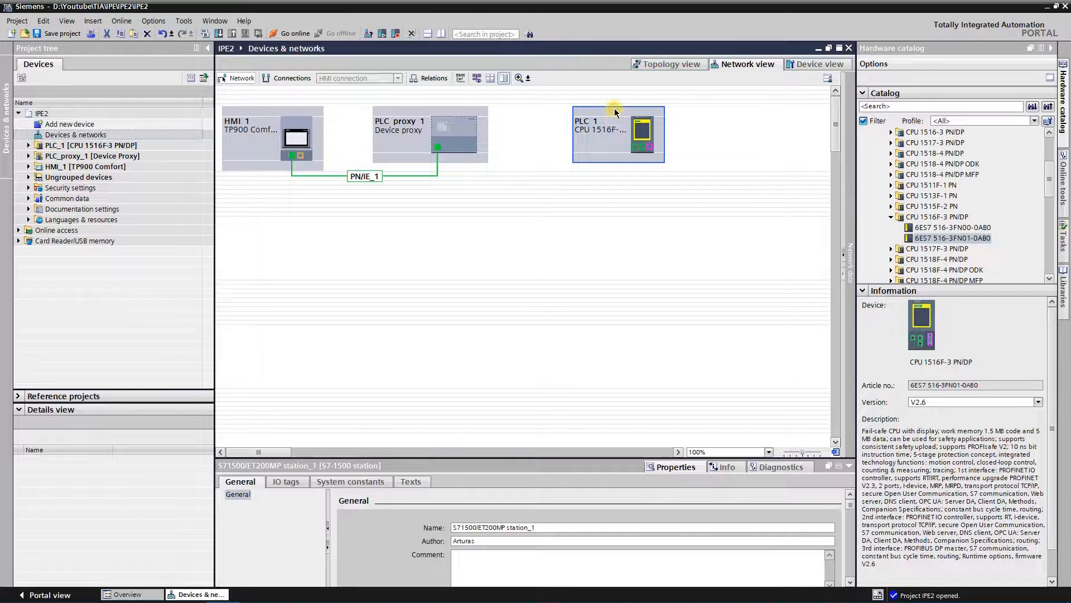
left_click_drag(614, 112, 565, 119)
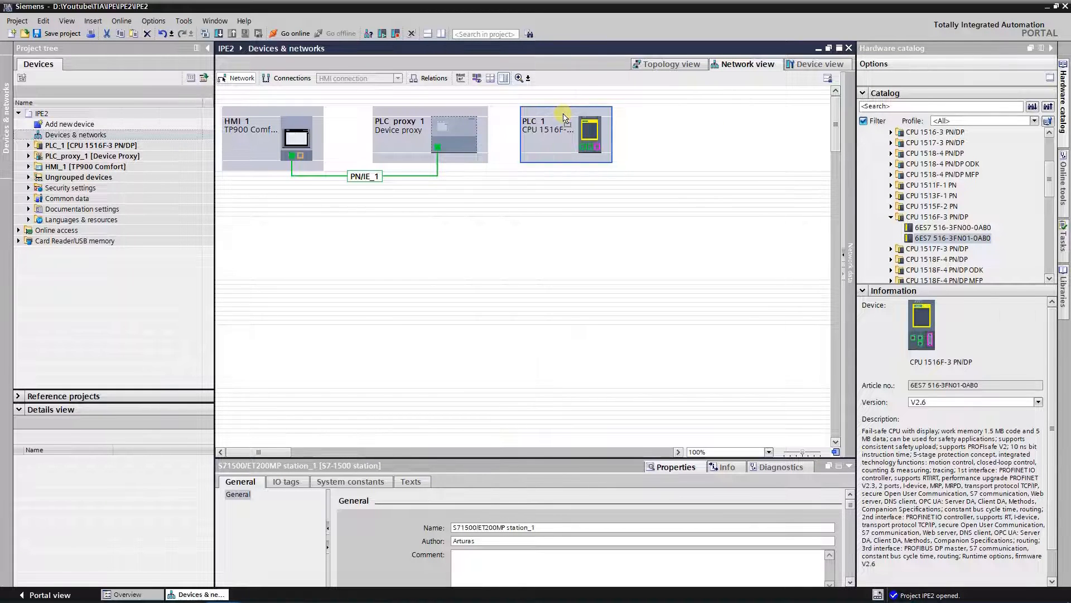
- Add a separate new subnet for each of PLC_1's PROFINET interfaces, X1 and X2
left_click(584, 146)
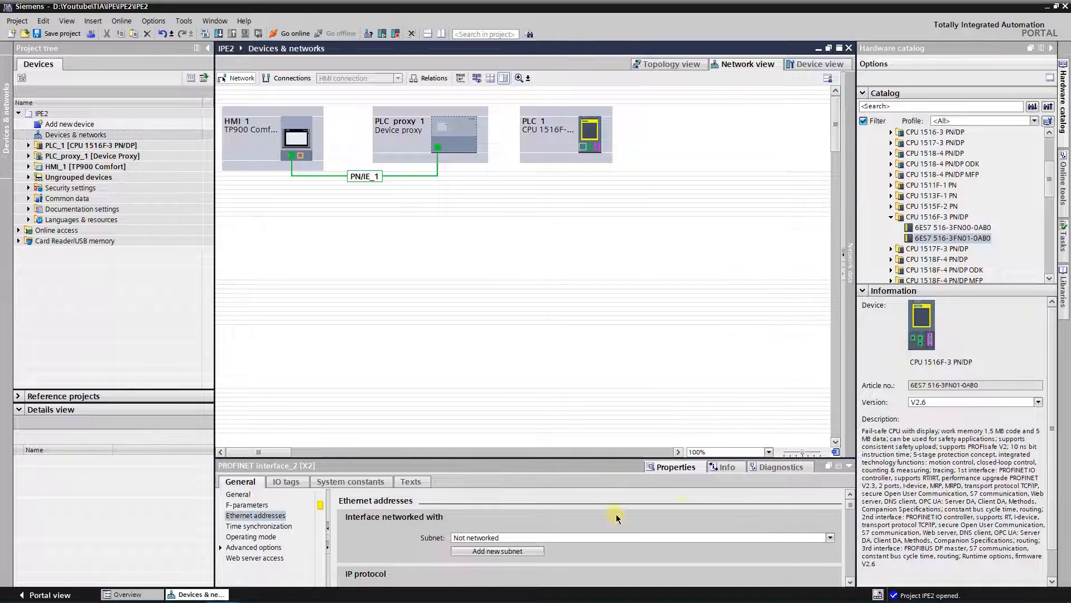
left_click(850, 582)
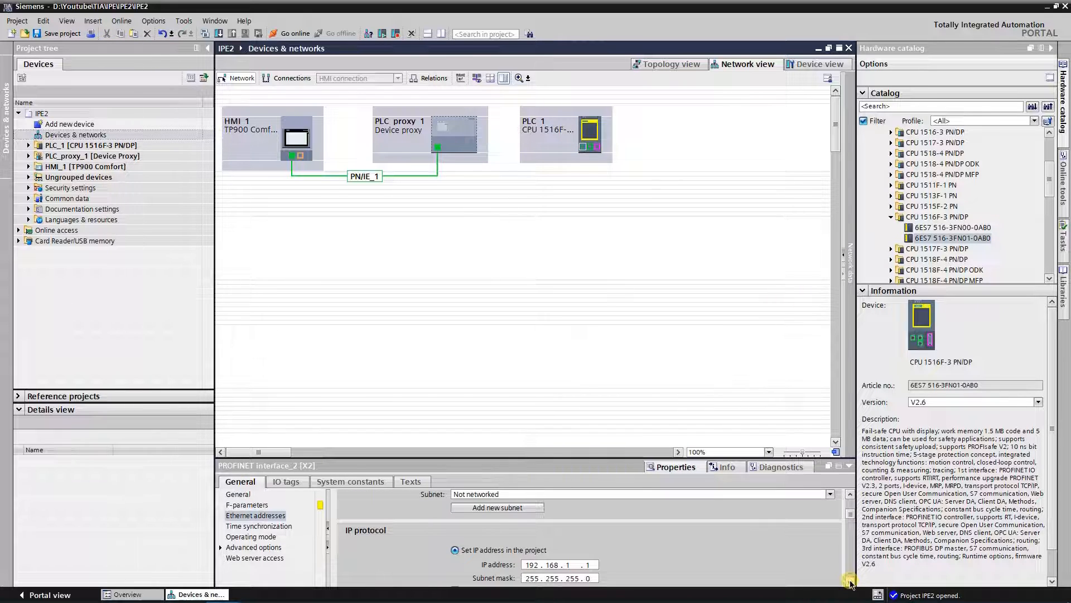
left_click(530, 509)
left_click(590, 146)
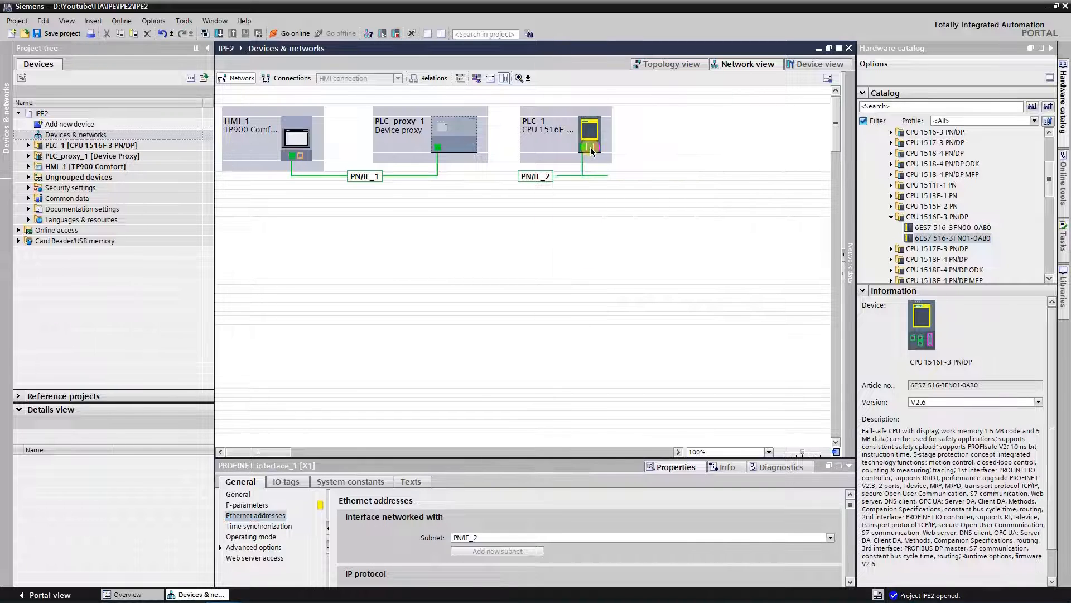
left_click(531, 551)
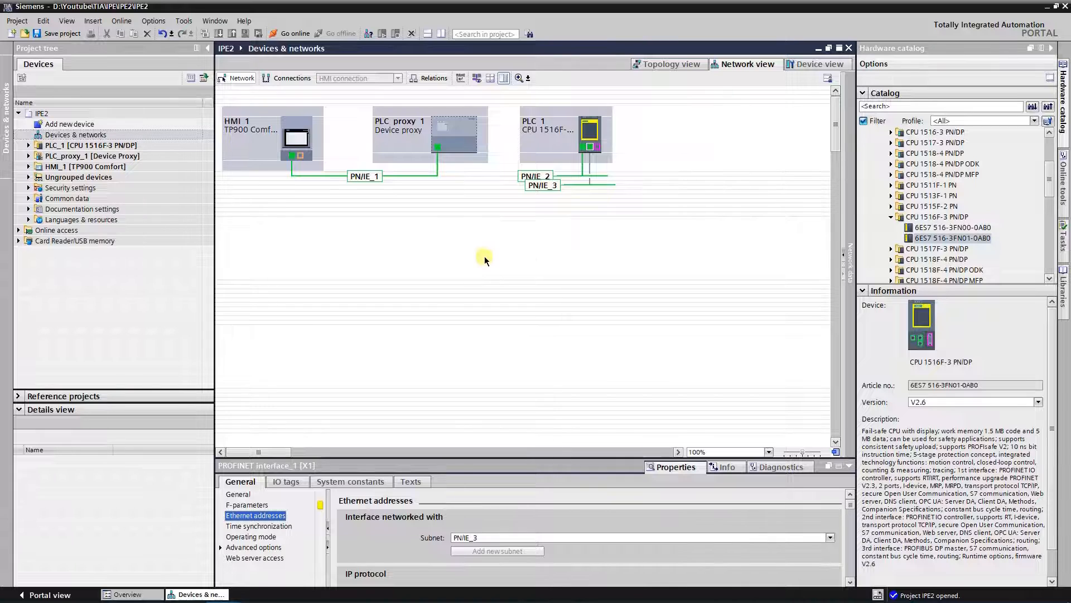
- Compile the CPU 1516F-3 PN/DP, save the project and return to the CPU's properties
left_click(586, 131)
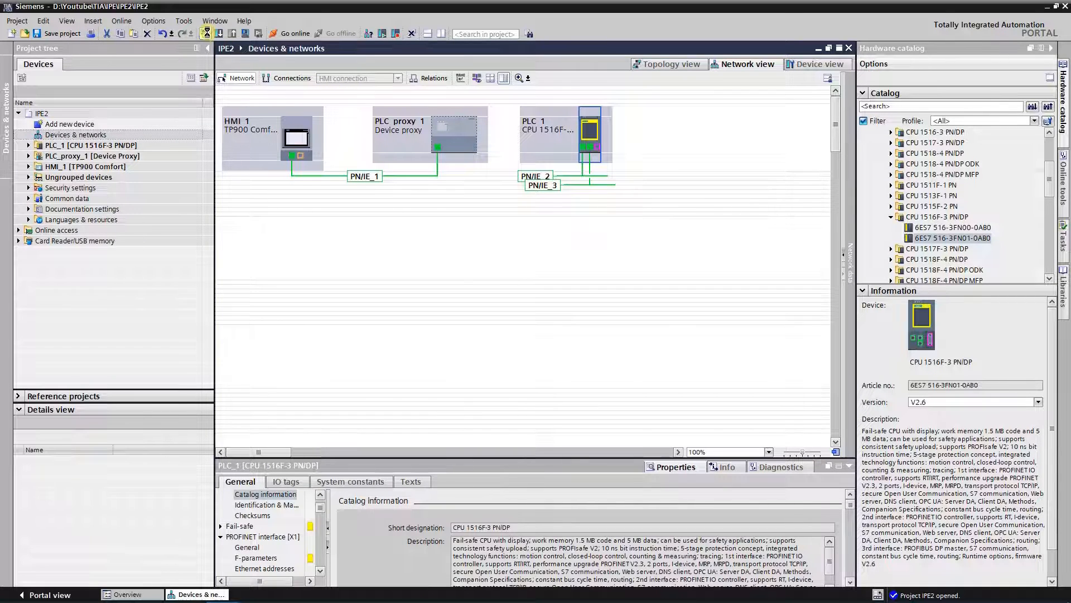
left_click(205, 33)
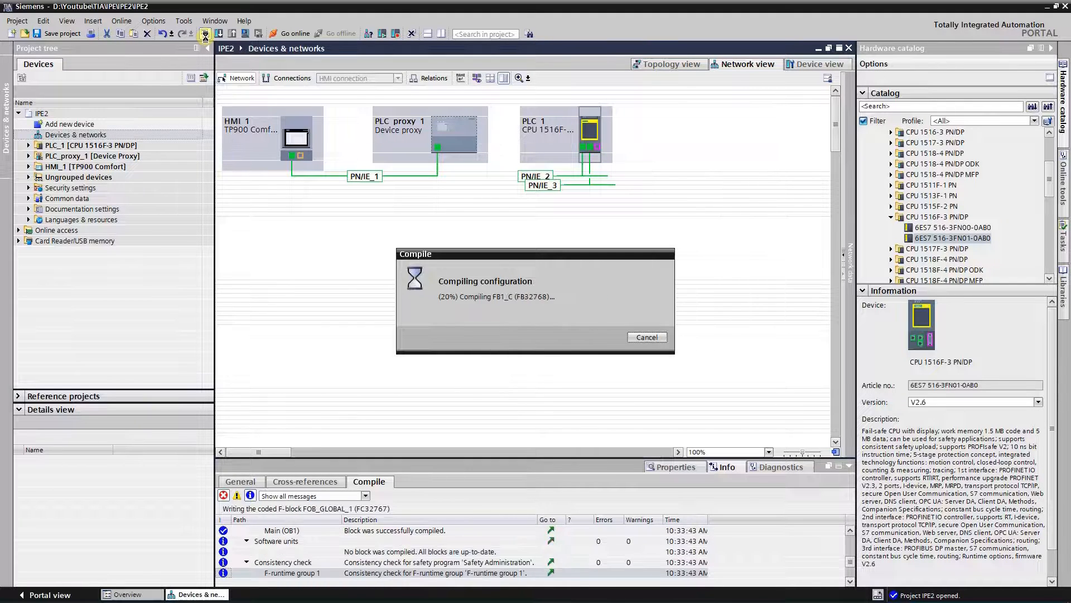
key("ctrl+s")
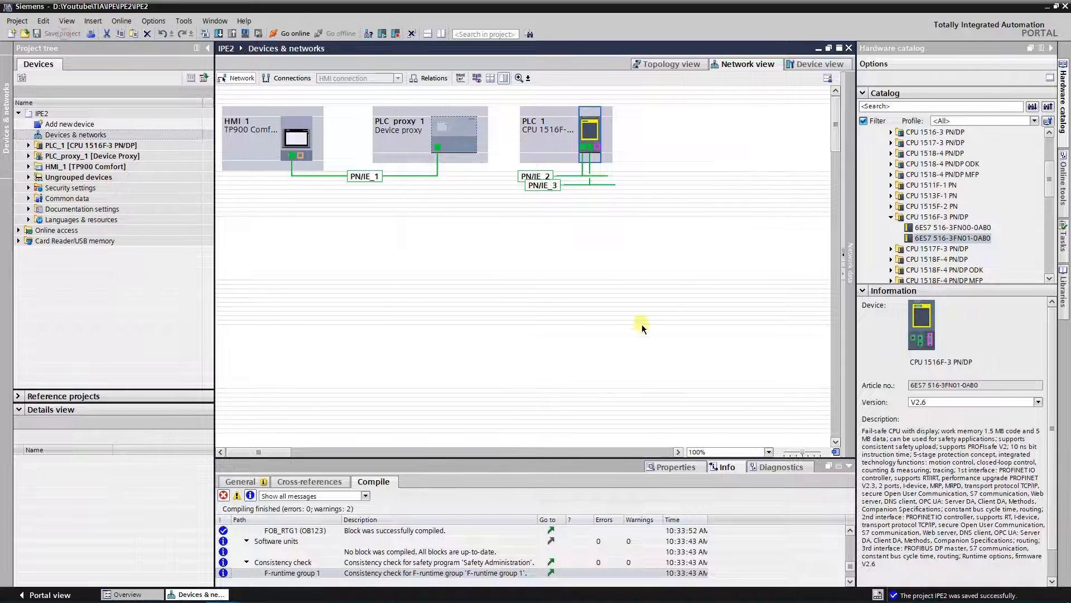
left_click(672, 471)
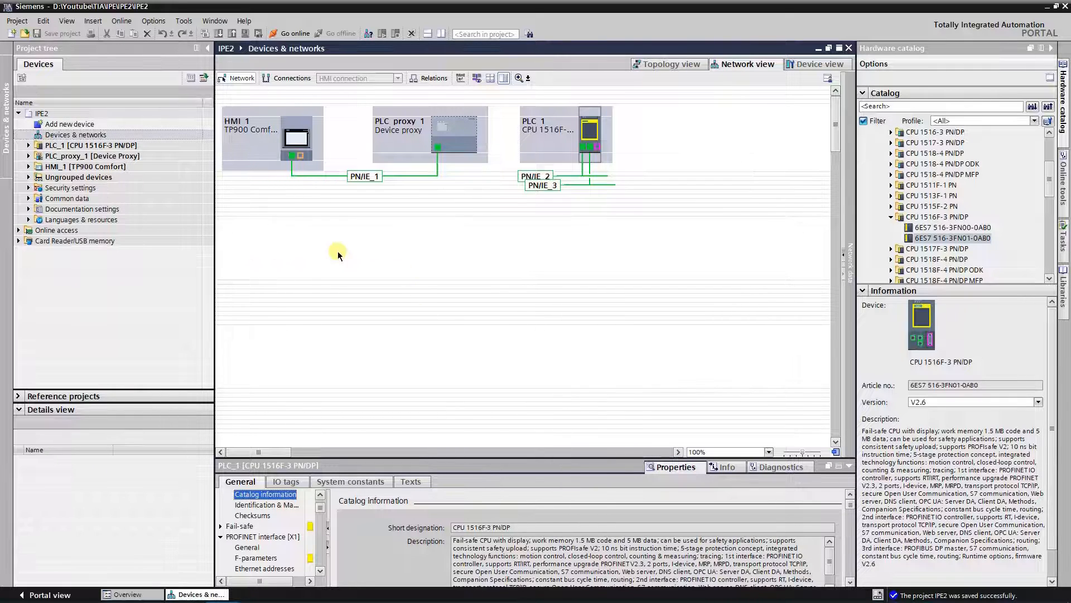
- Add new device proxy data under PLC_1 [CPU 1516F-3 PN/DP] in the project tree
left_click(29, 146)
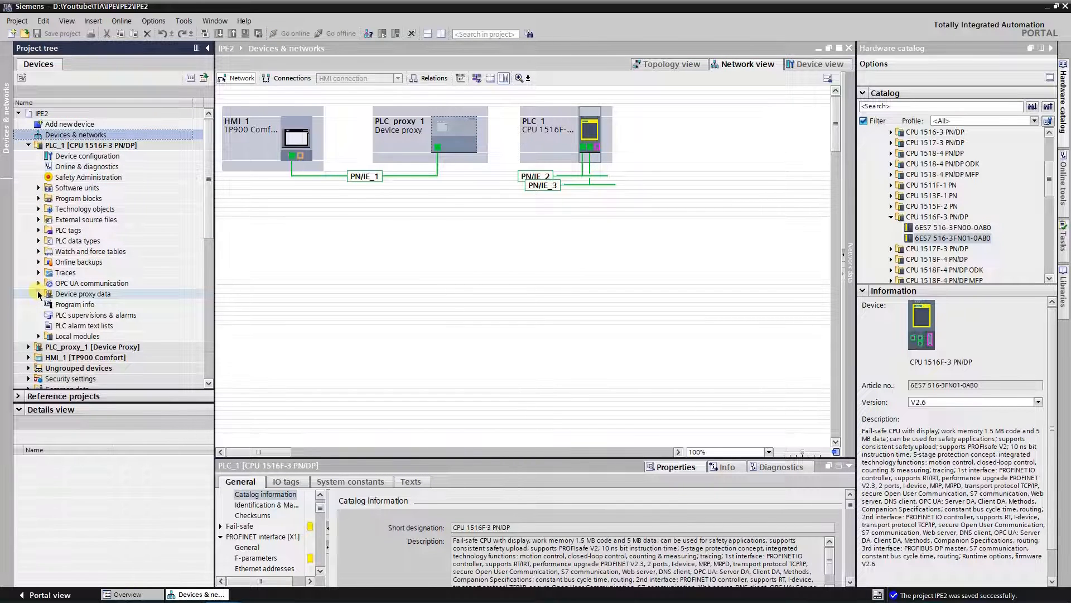
left_click(39, 294)
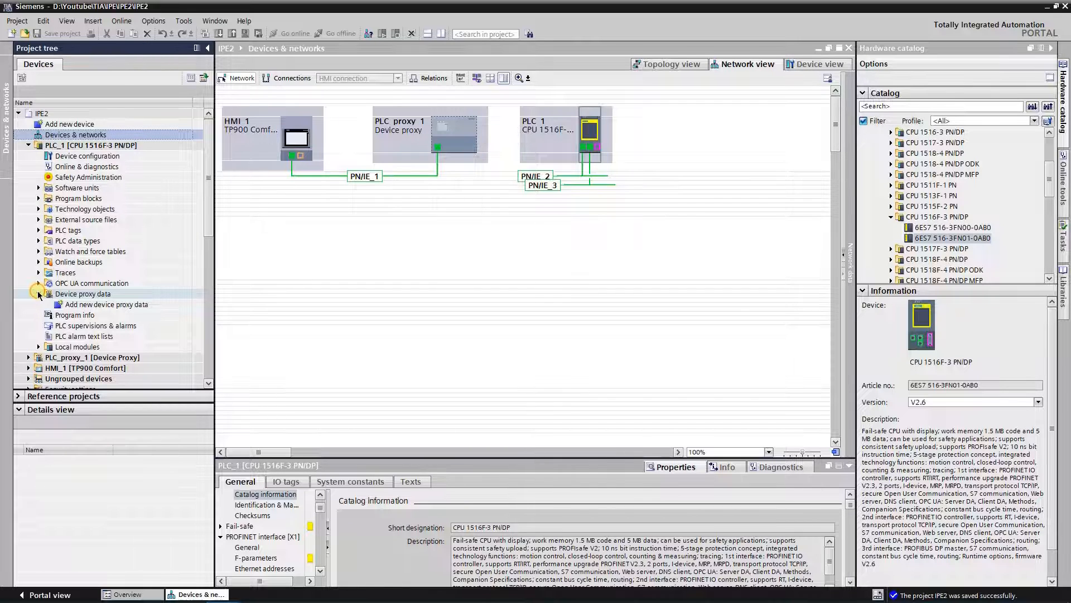
left_click(83, 306)
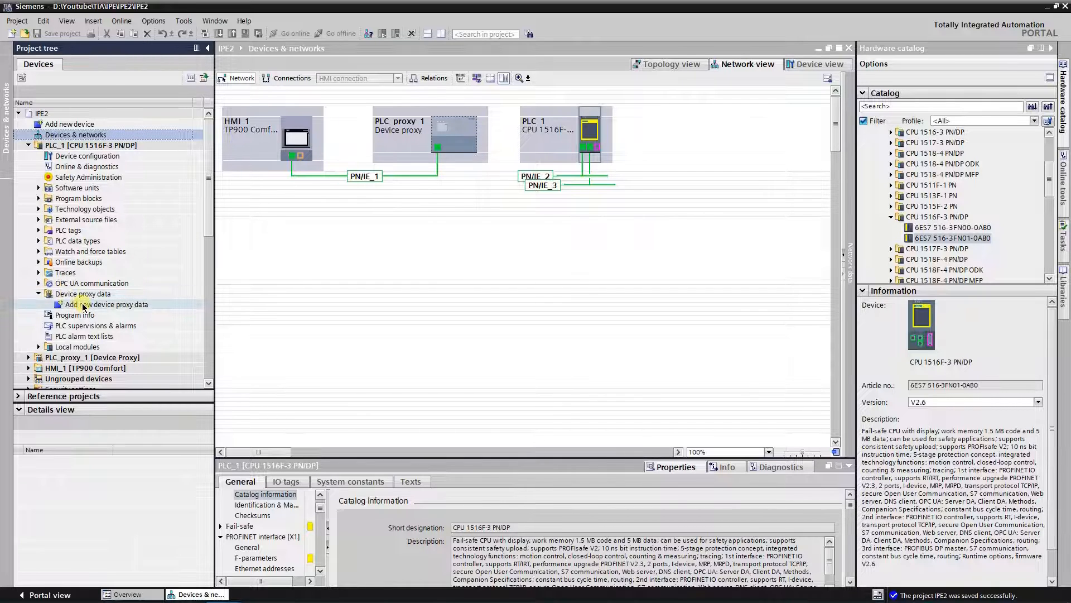
double_click(82, 305)
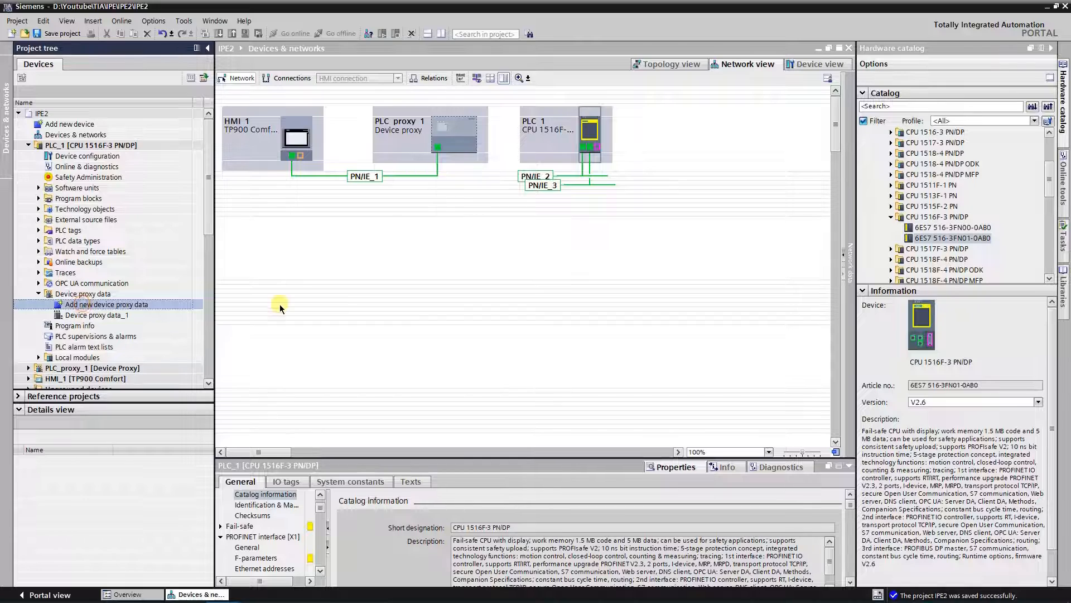
- Rename the new device proxy data of the CPU 1516F-3 PN/DP to S7_1516F
left_click(123, 317)
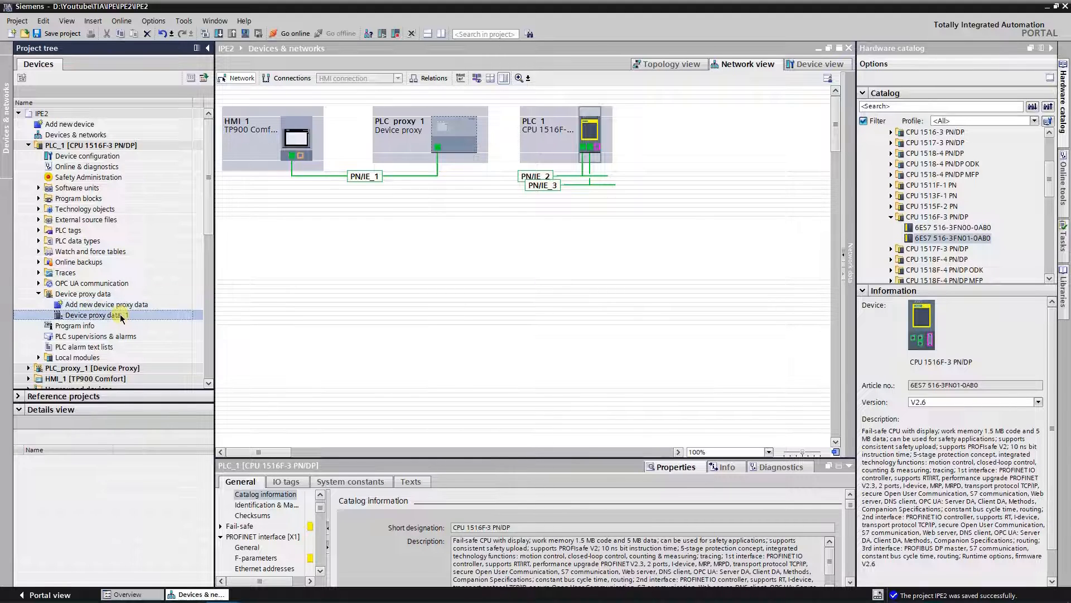
key("F2")
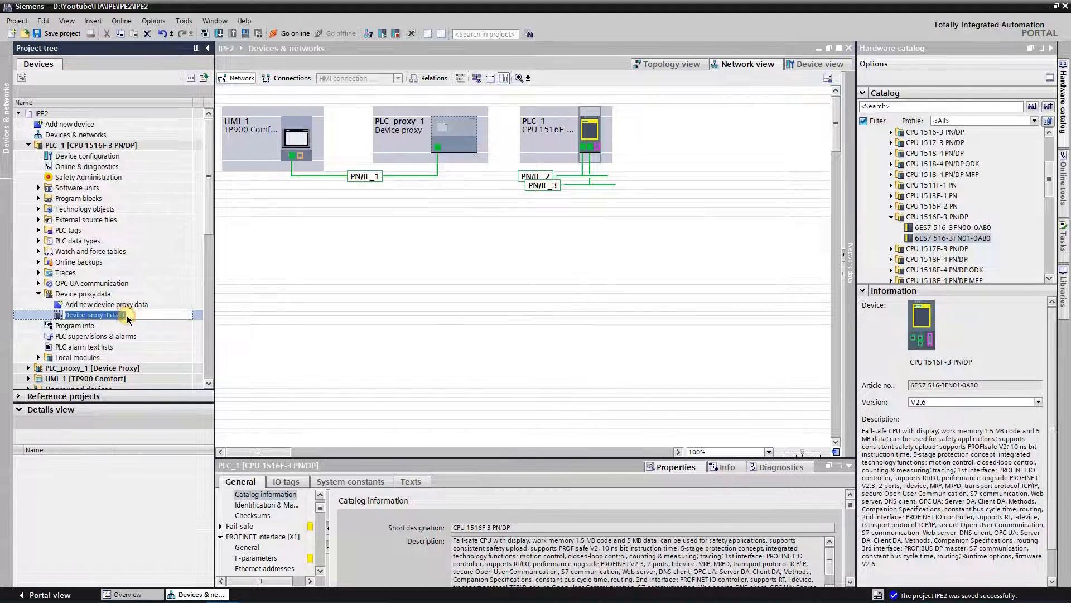
type("S7")
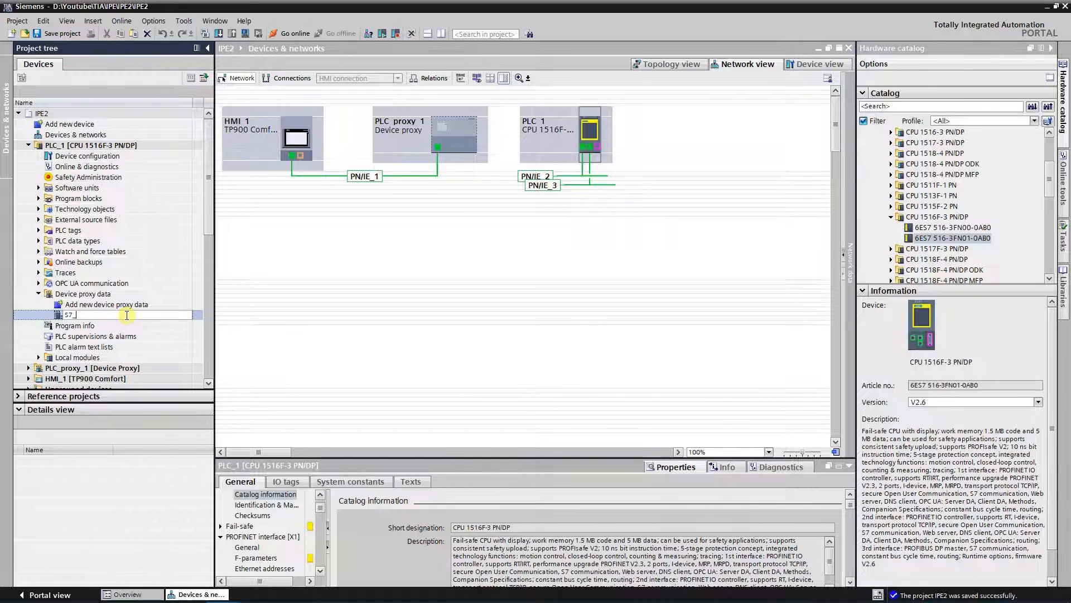
type("_1516F")
key("Return")
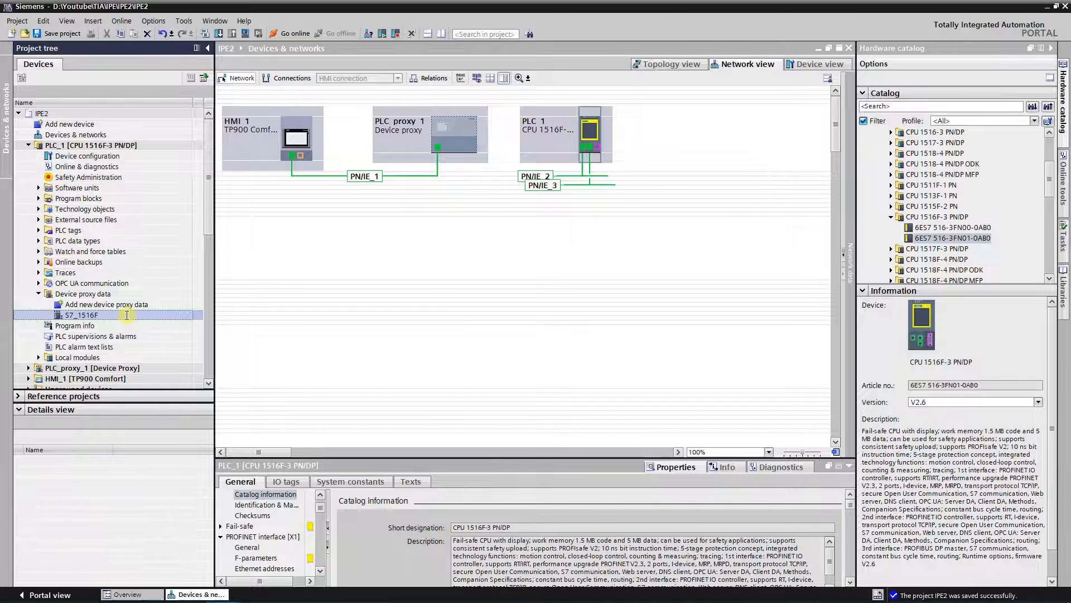
- Include Main_Safety_RTG1_DB, PLC tags and PLC supervisions & alarms in the S7_1516F proxy data, then save the project and close the editor
double_click(127, 315)
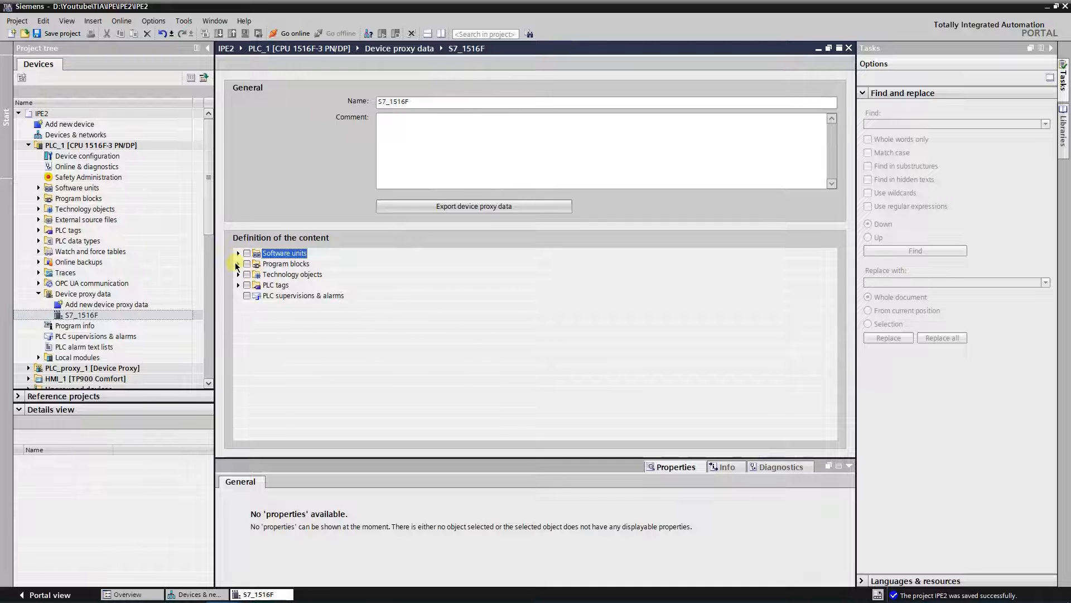
left_click(238, 264)
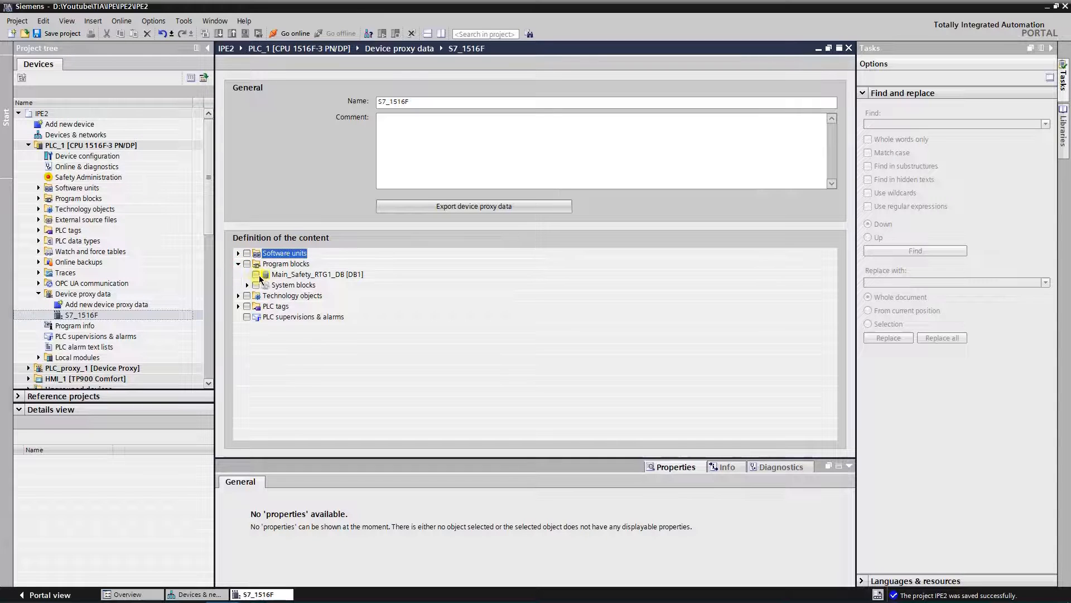
left_click(255, 274)
left_click(248, 307)
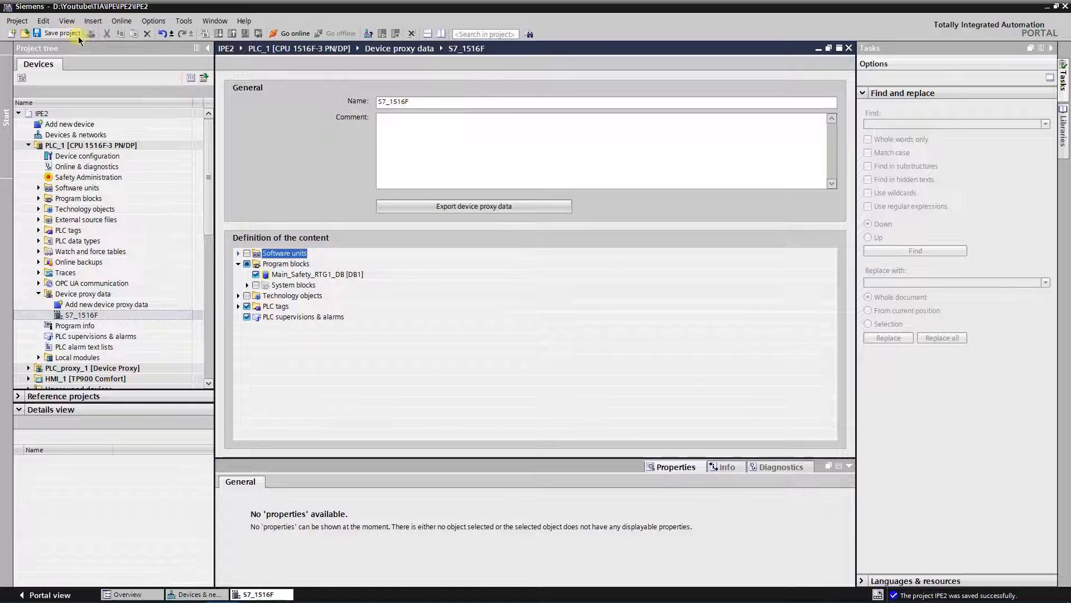
left_click(58, 33)
left_click(849, 48)
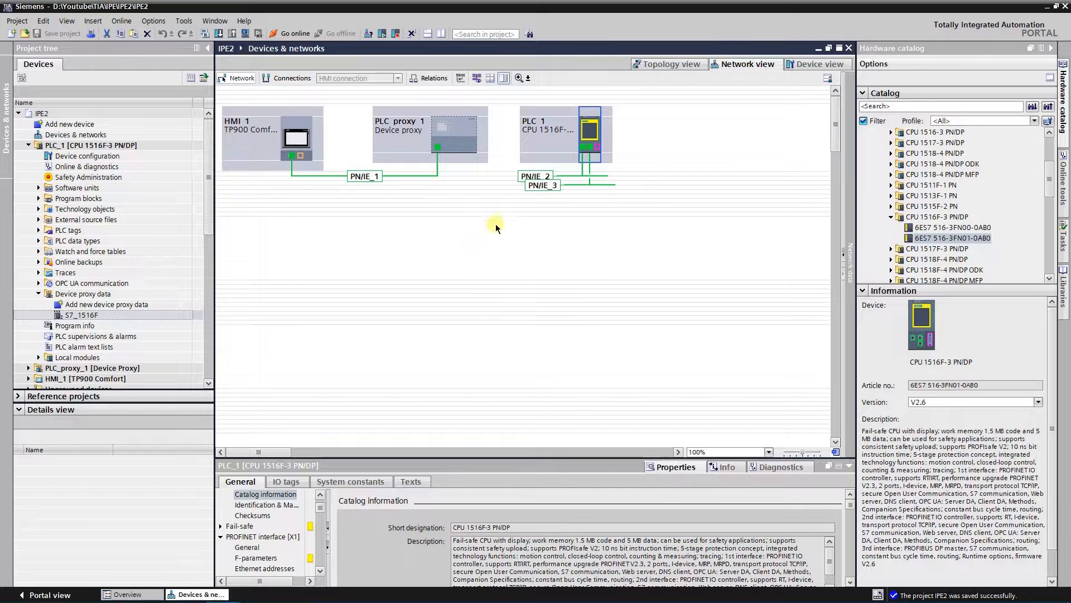
- Copy the first part of the S7 subnet ID of subnet PN/IE_2
left_click(526, 179)
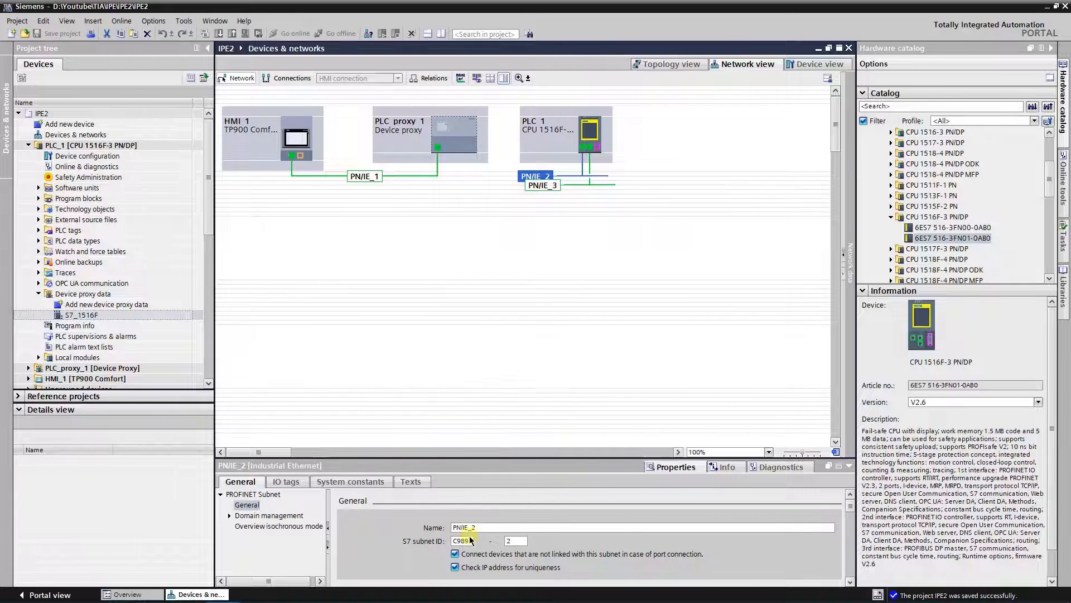
double_click(463, 539)
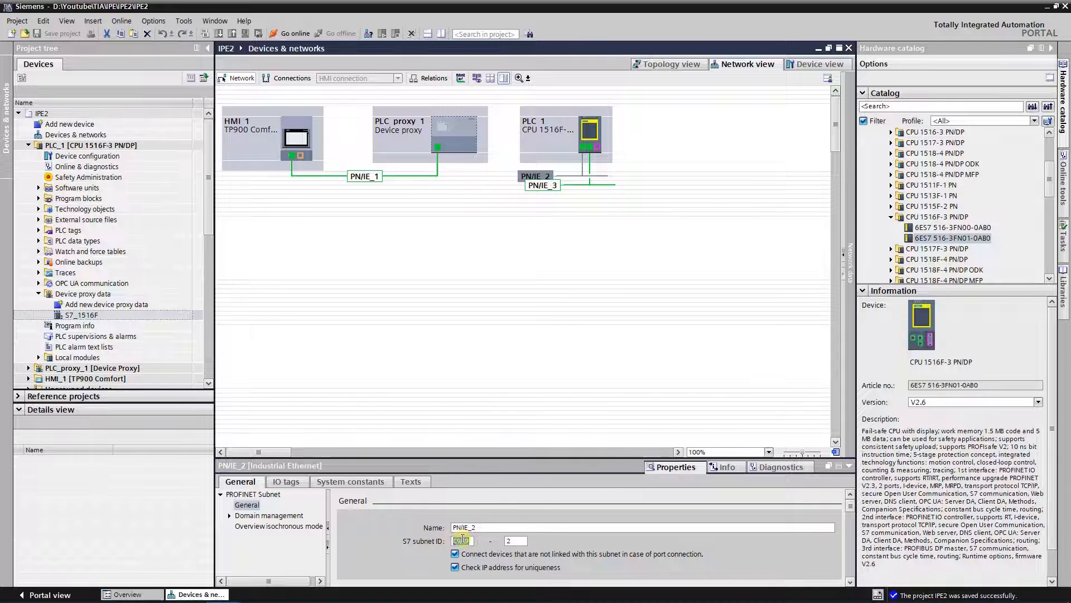
right_click(462, 539)
left_click(483, 555)
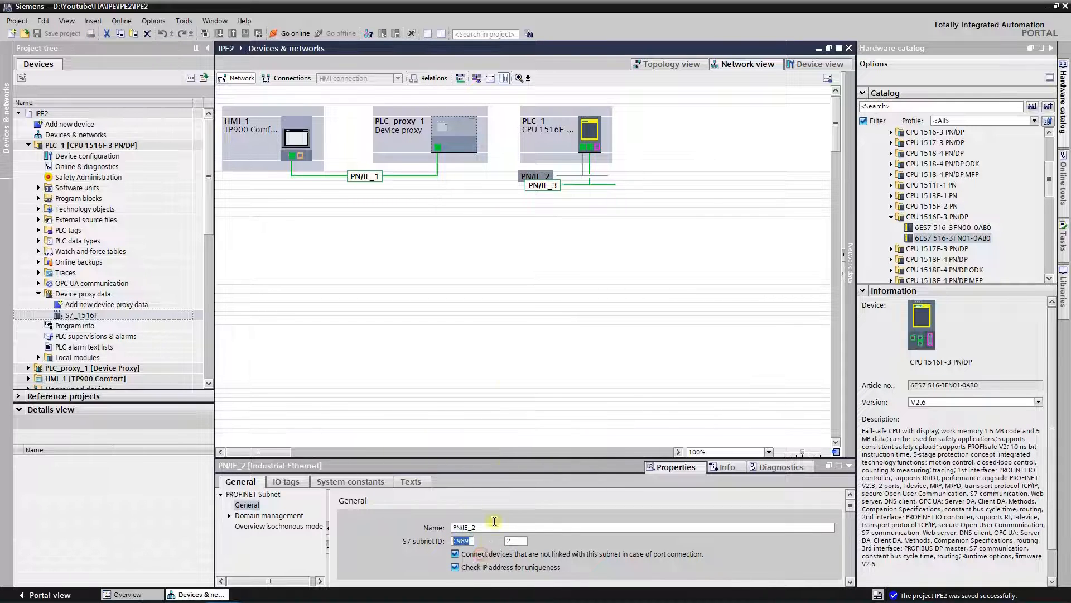
- Start the download to PLC_1 by trying all interfaces and allow an additional IP address for the PG/PC
left_click(589, 132)
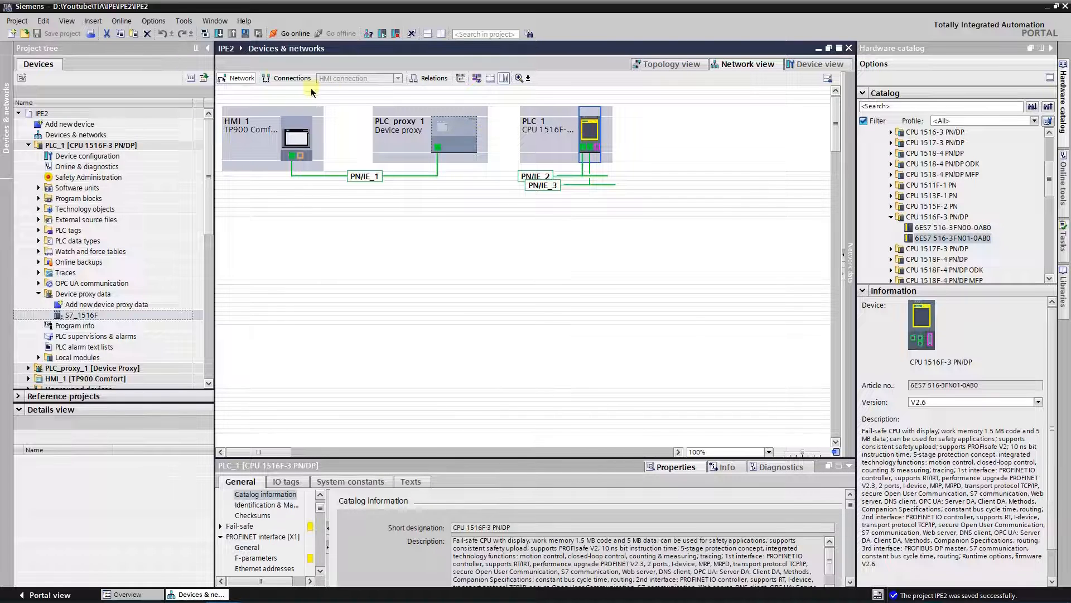
left_click(219, 34)
left_click(719, 244)
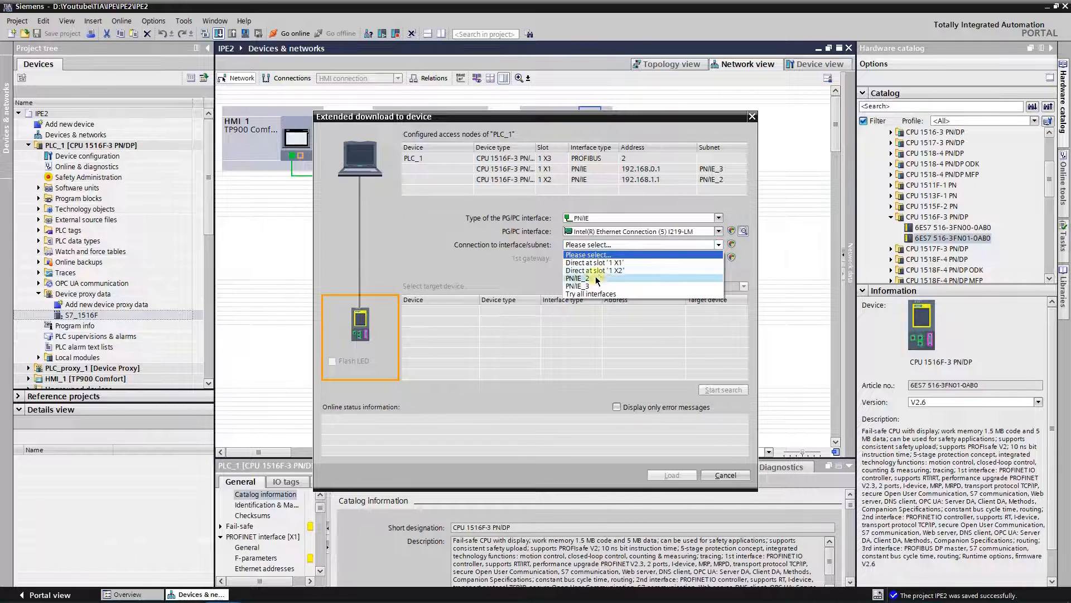
left_click(592, 289)
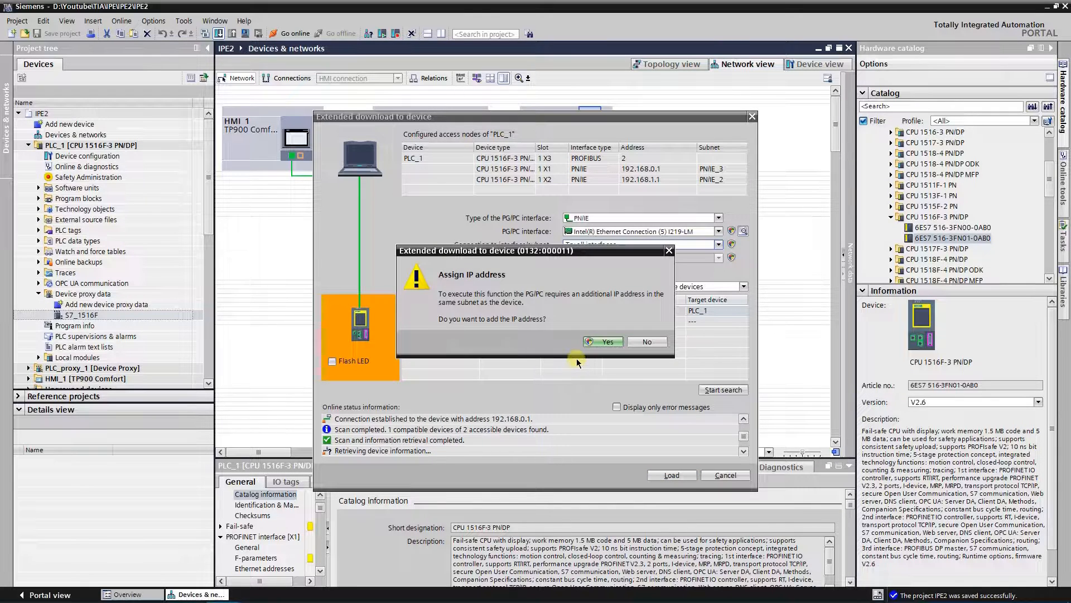
left_click(604, 341)
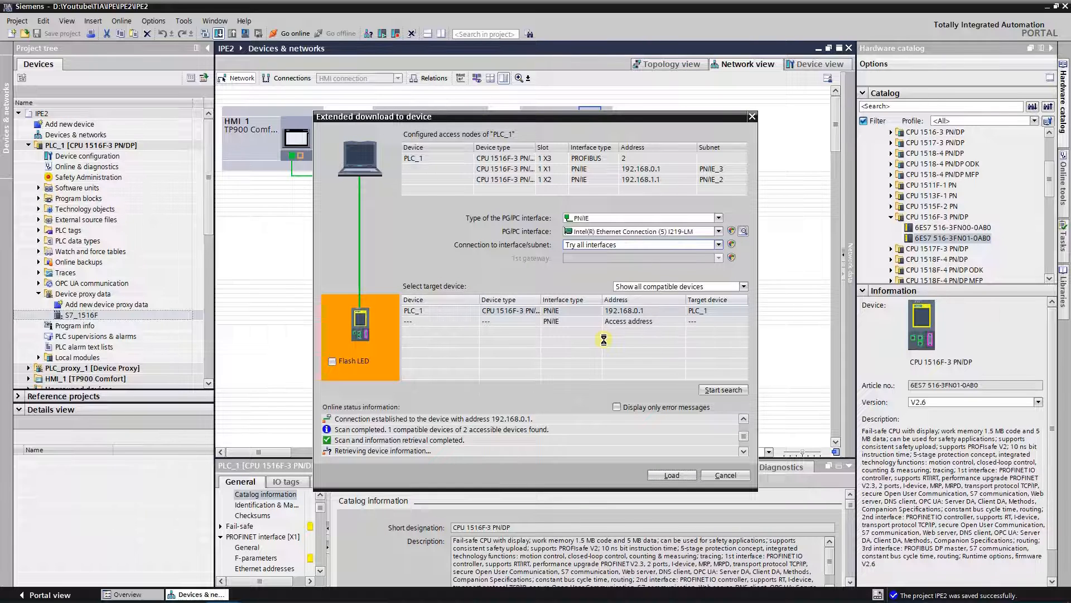
left_click(644, 330)
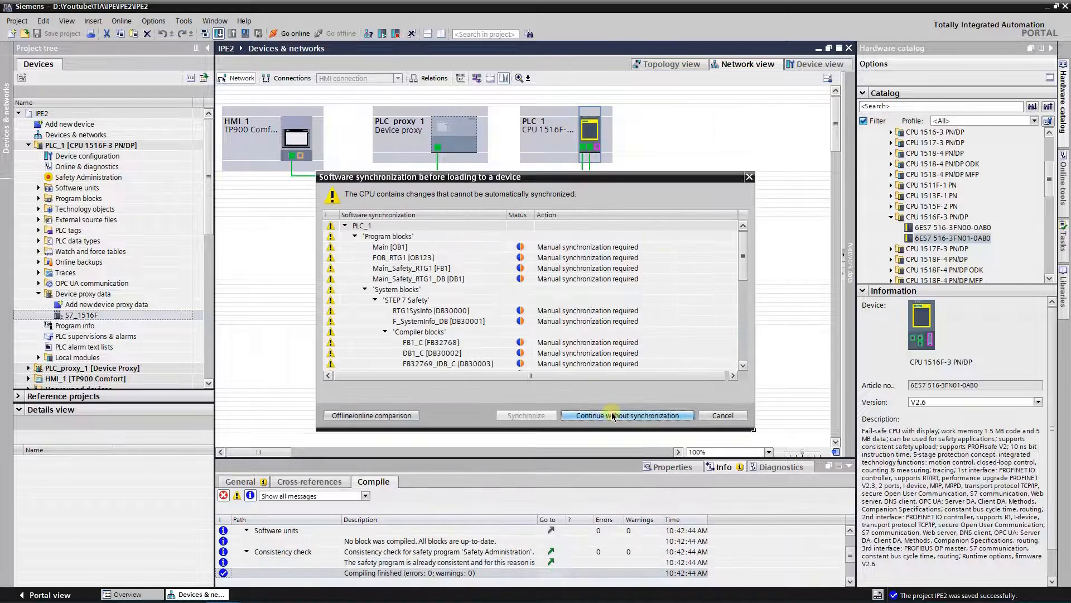
- Continue without synchronization, load the configuration and program into PLC_1 and finish the download
left_click(679, 316)
left_click(684, 323)
left_click(669, 416)
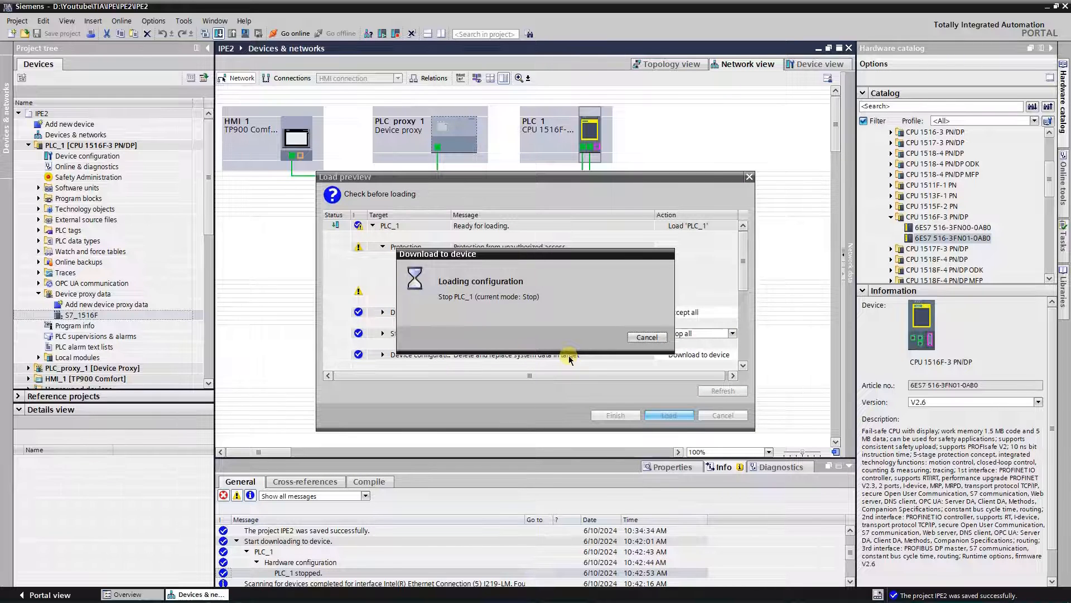
left_click(616, 415)
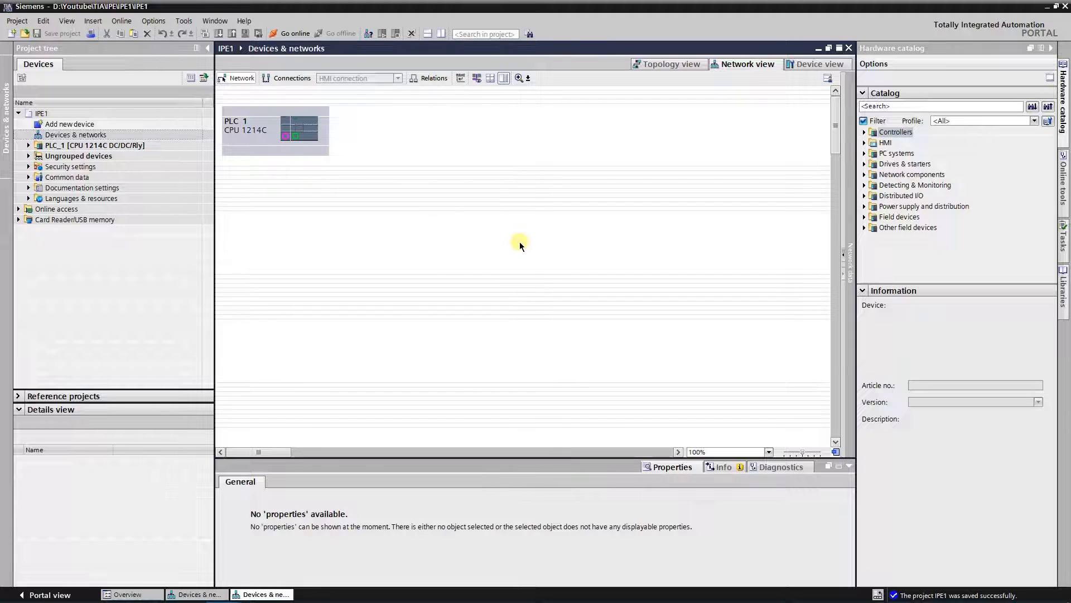
- Add a device proxy to the IPE1 network view beside the CPU 1214C and name it S7_1516F
left_click(865, 133)
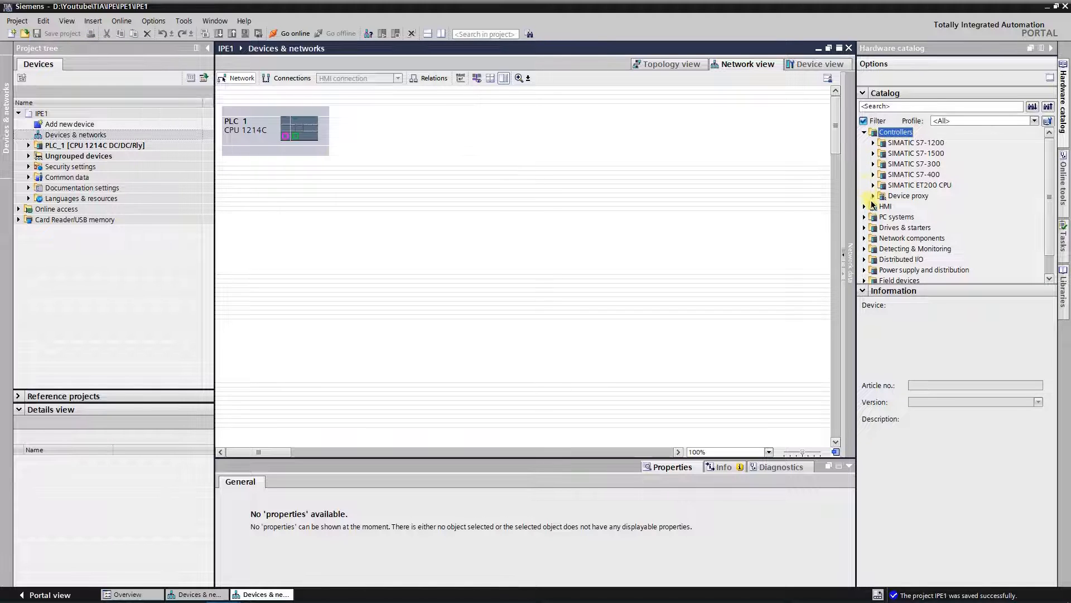
left_click(874, 197)
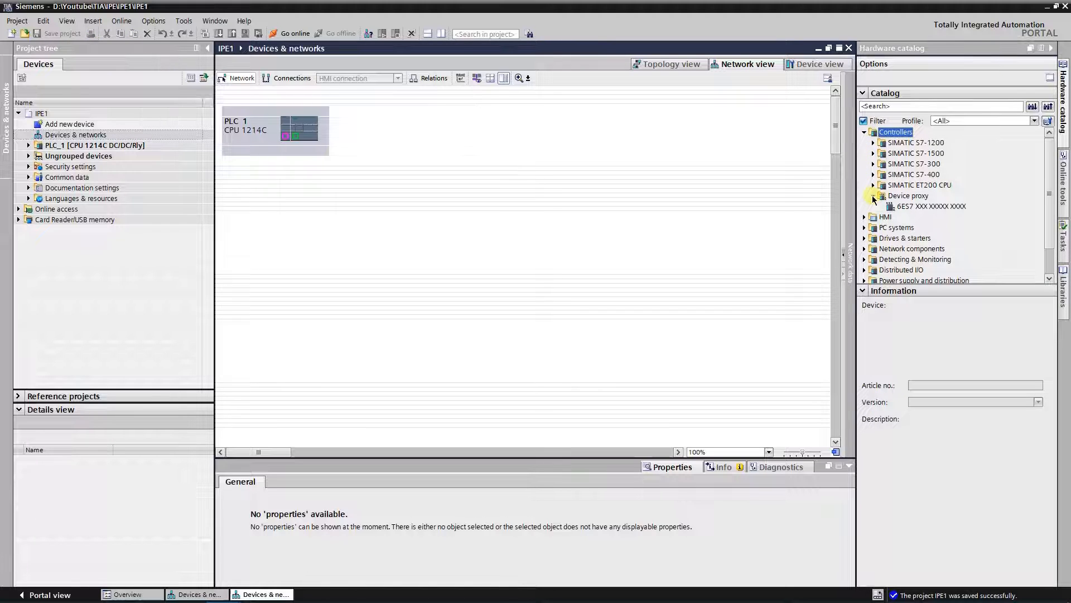
left_click(904, 207)
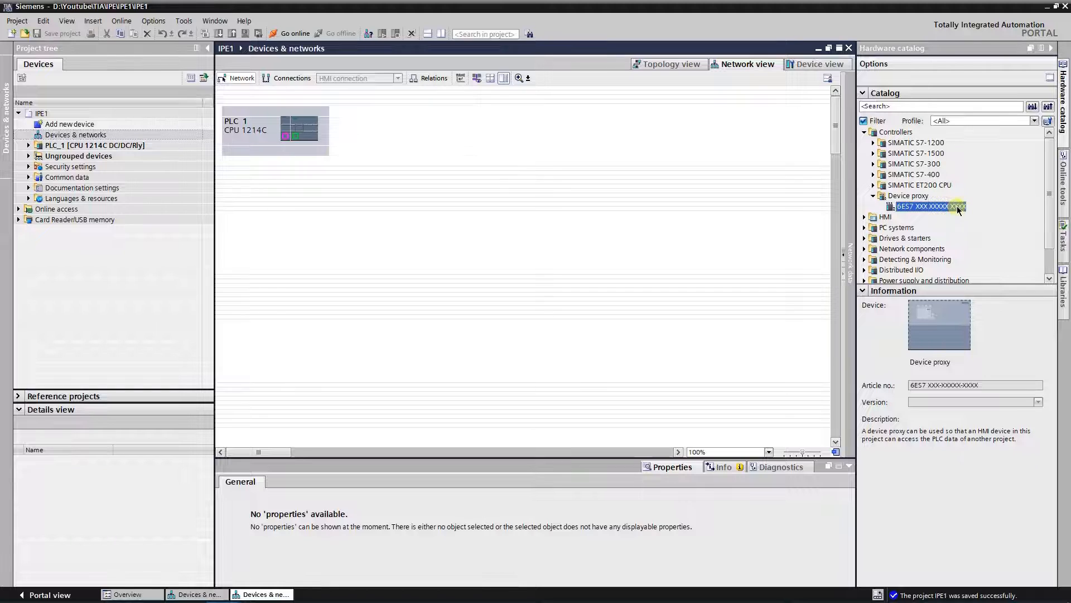
left_click_drag(957, 206, 418, 113)
left_click(412, 121)
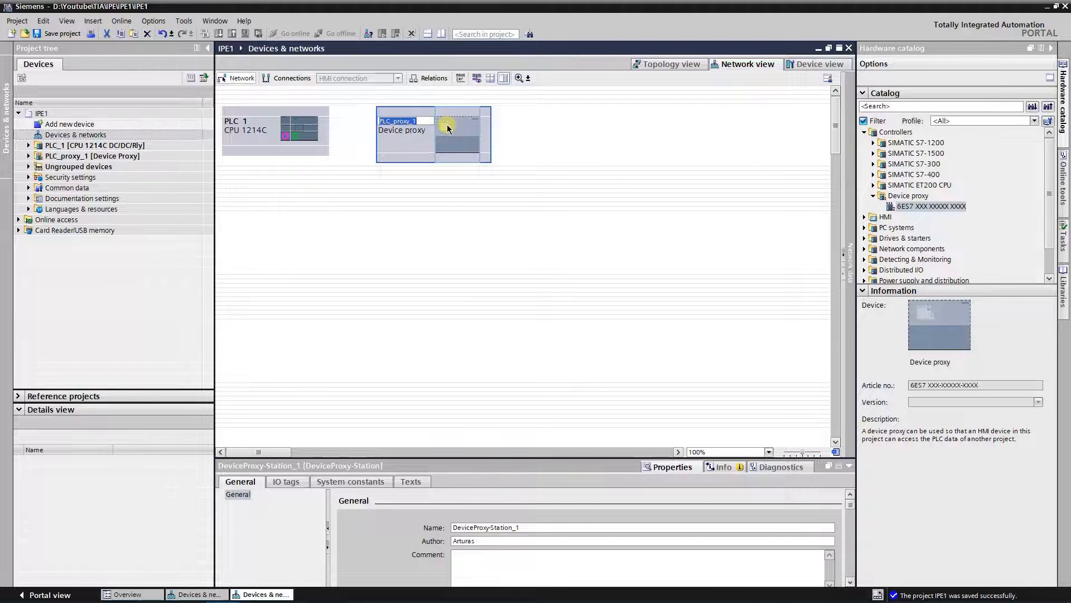
type("S7_1516F")
key("Return")
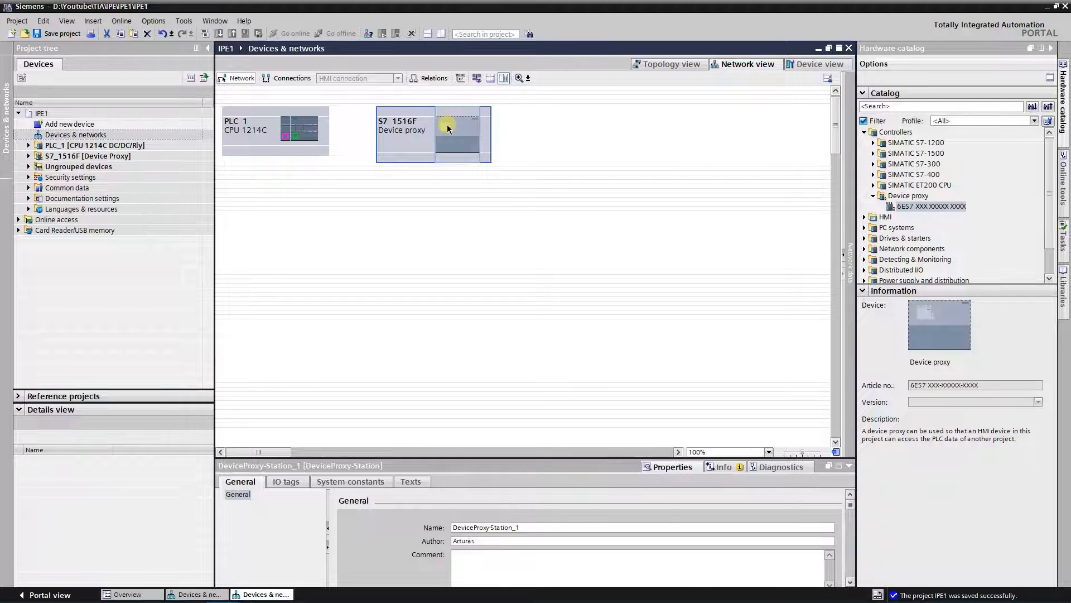
- Start initializing the S7_1516F device proxy with the project file IPE2.ap15_1 as its data source
left_click(469, 132)
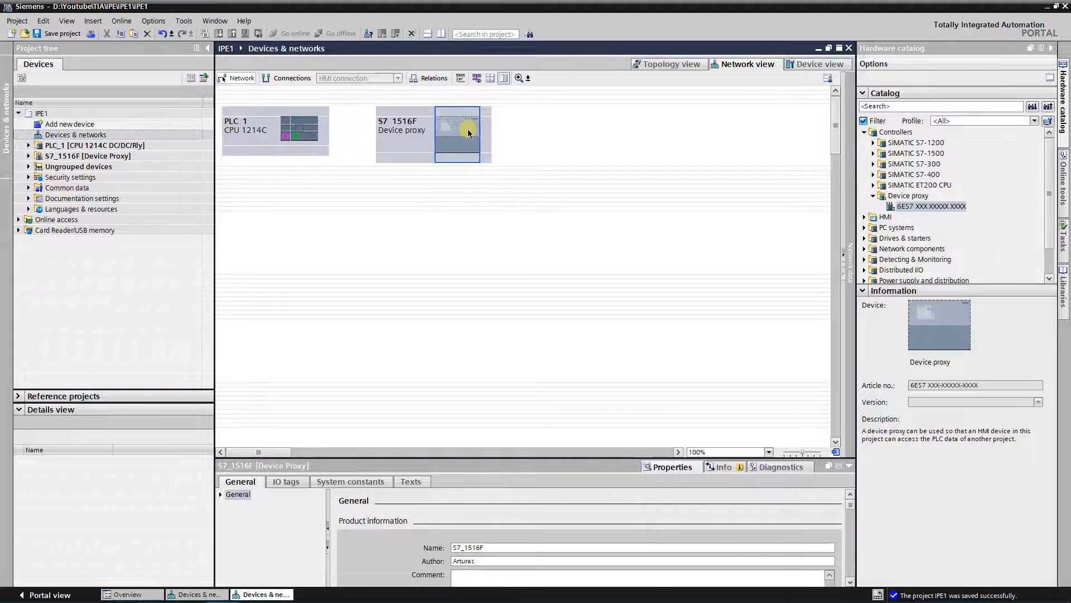
right_click(468, 133)
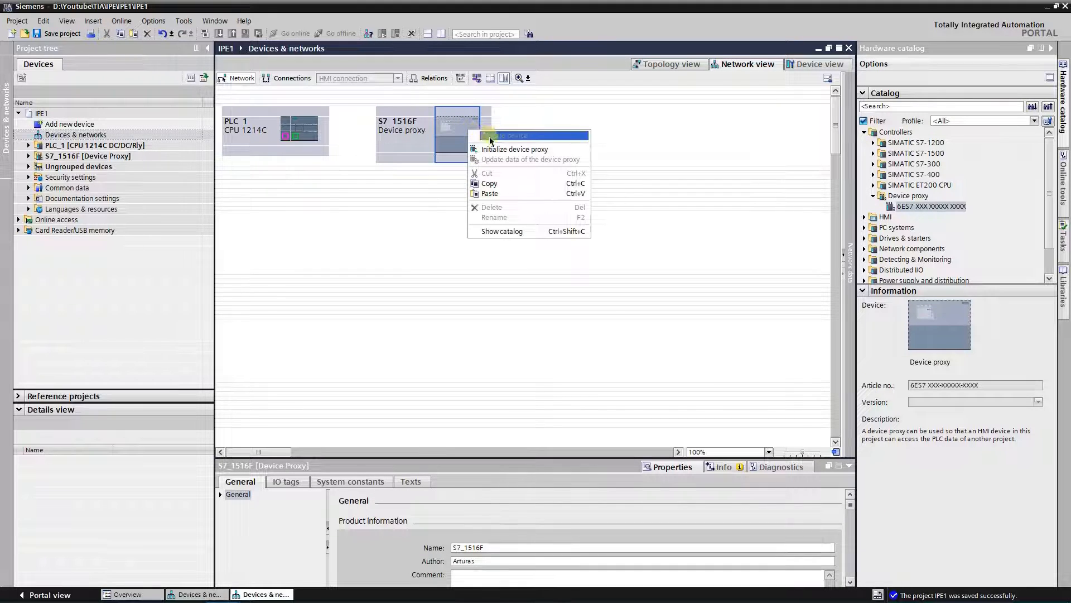
left_click(510, 151)
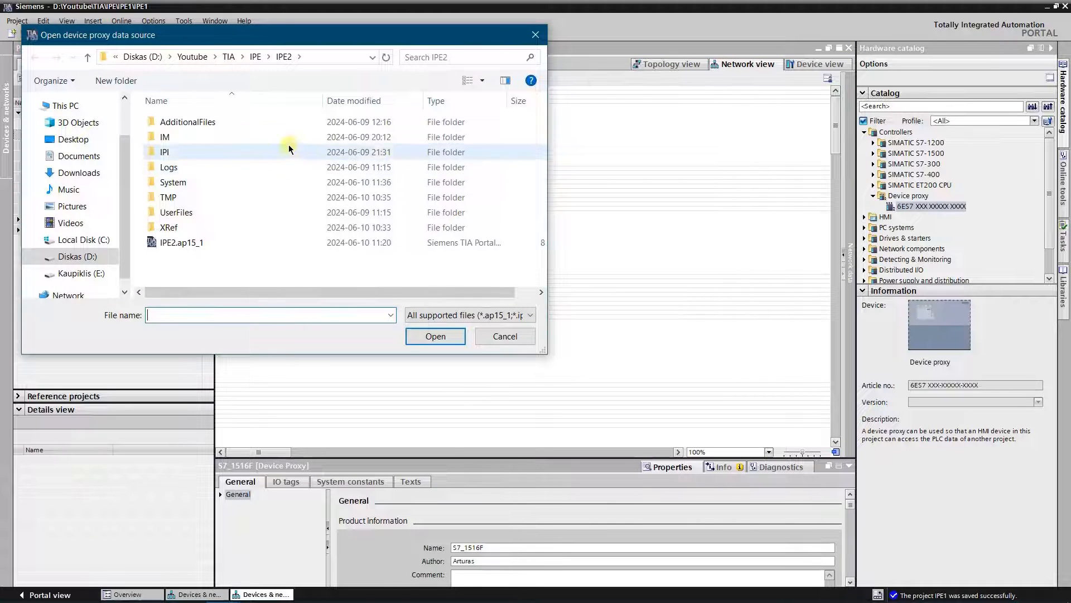
left_click(189, 244)
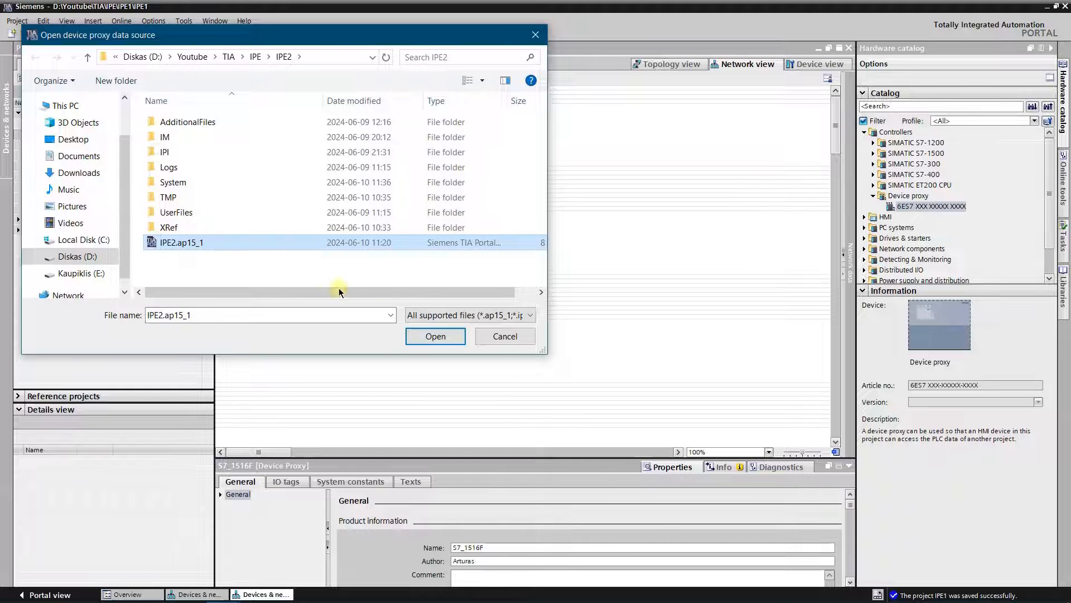
left_click(436, 336)
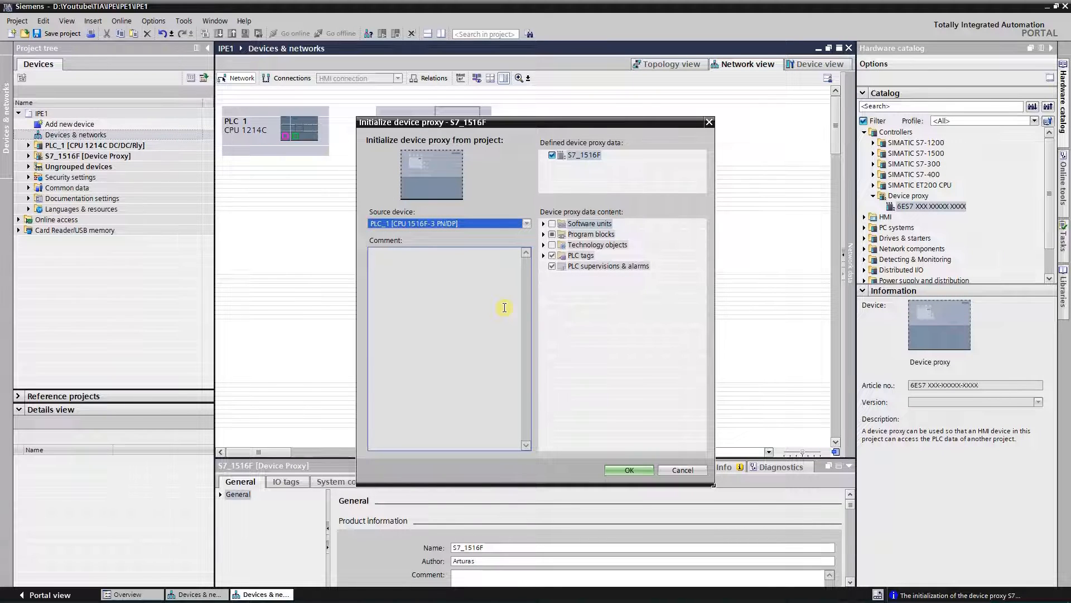
- Check the program blocks and PLC tags offered by the proxy data, complete the initialization from PLC_1 and show the proxy's properties
left_click(543, 225)
left_click(544, 233)
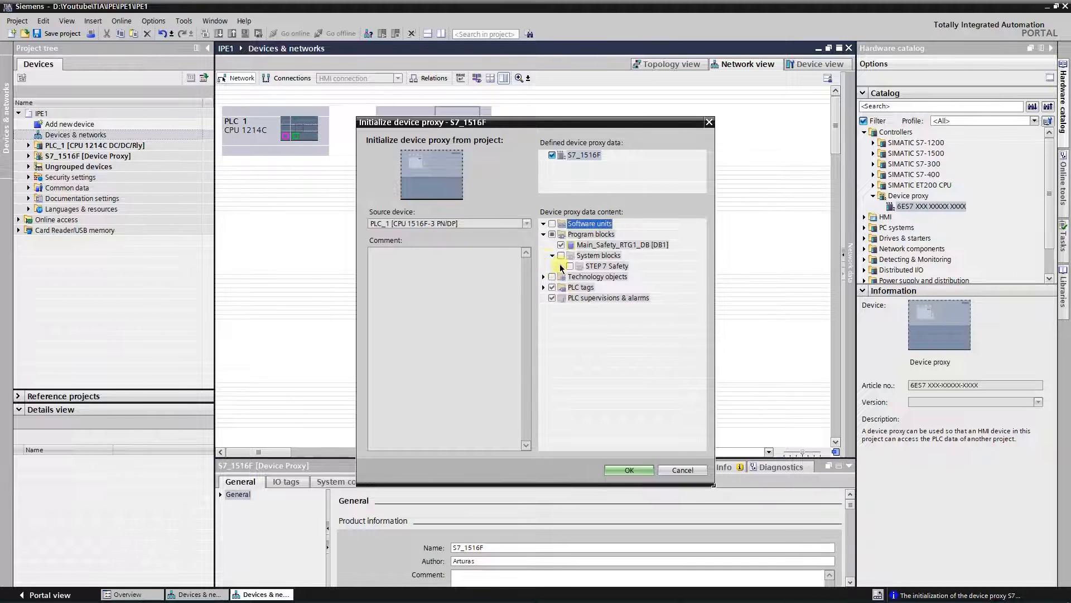
left_click(552, 256)
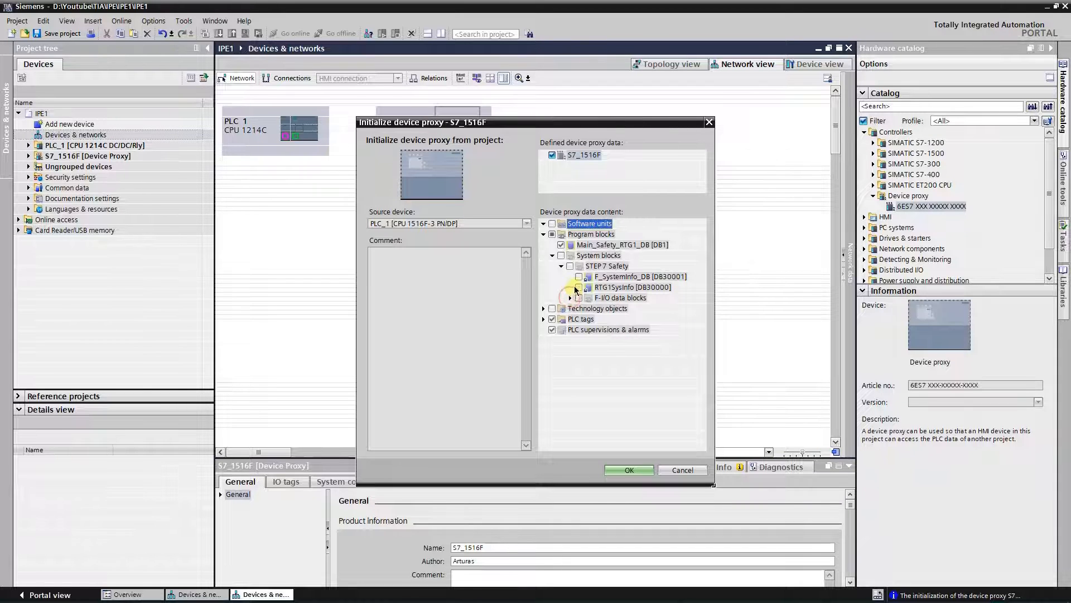
left_click(553, 255)
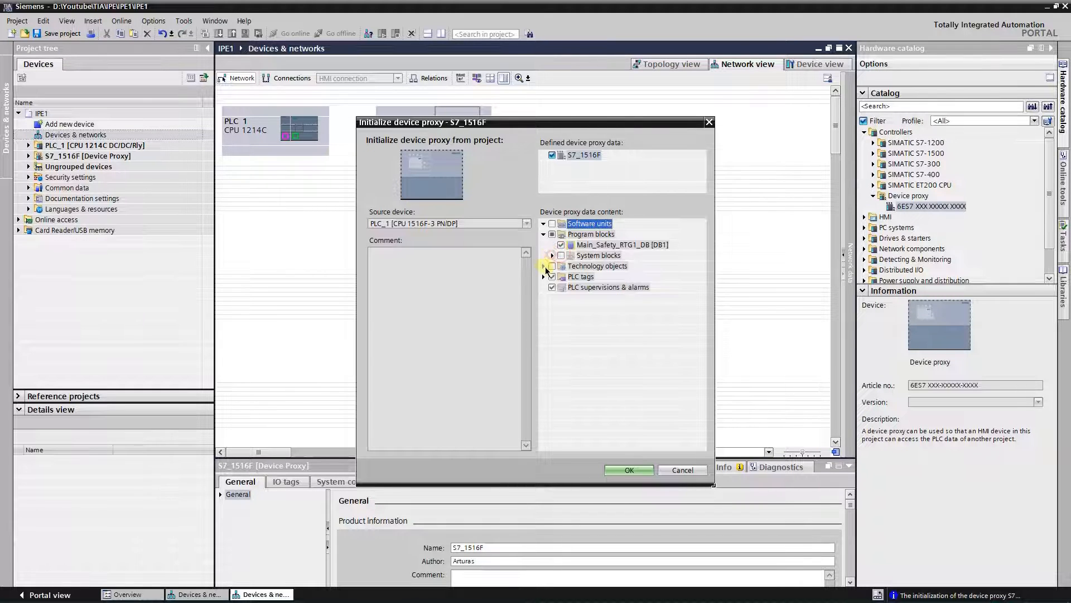
left_click(544, 277)
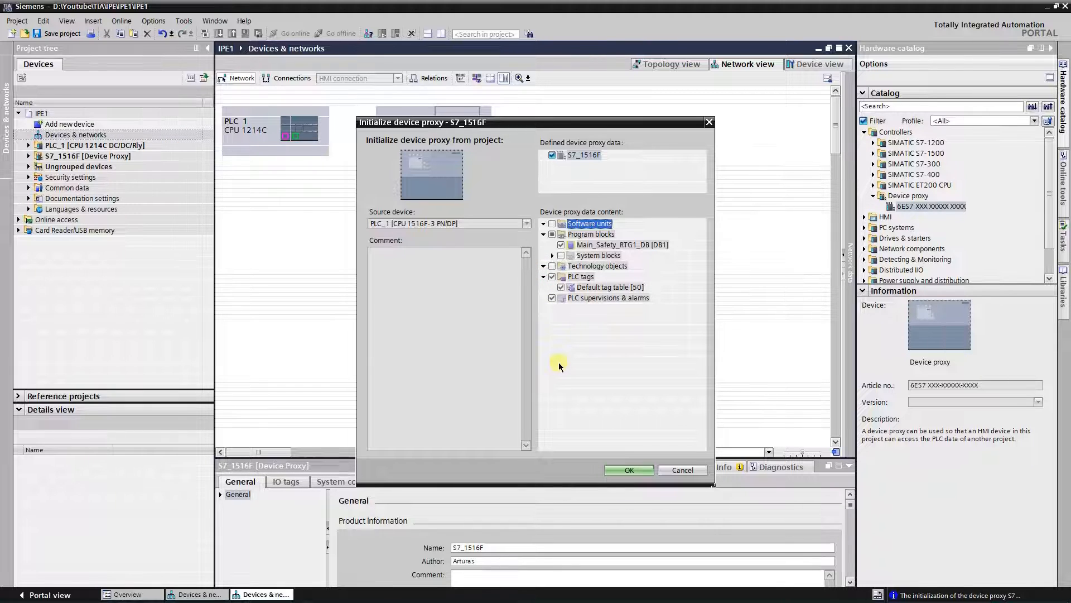
left_click(629, 470)
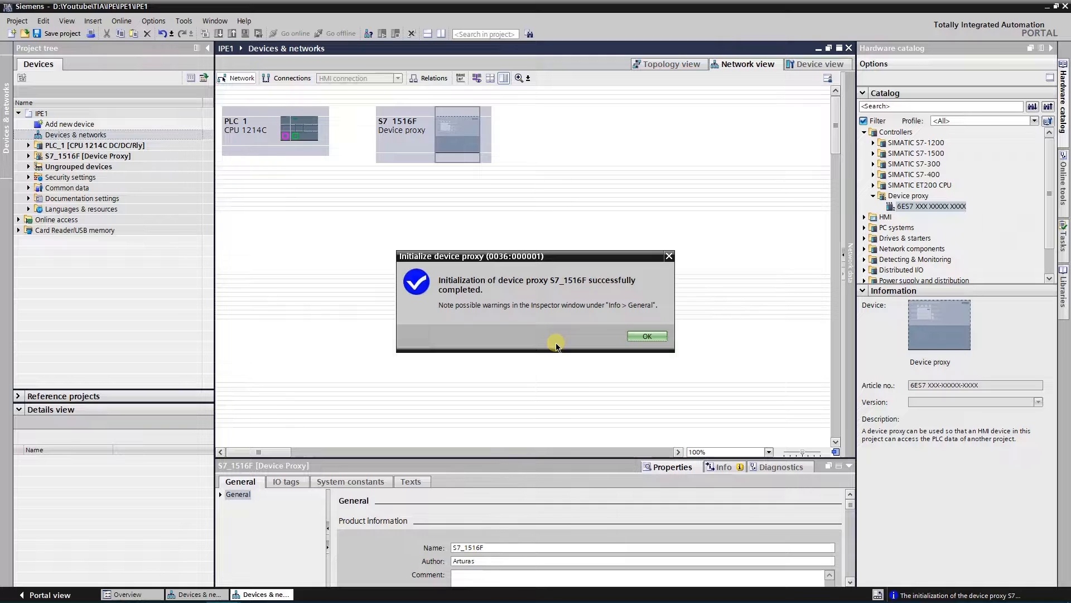
left_click(650, 337)
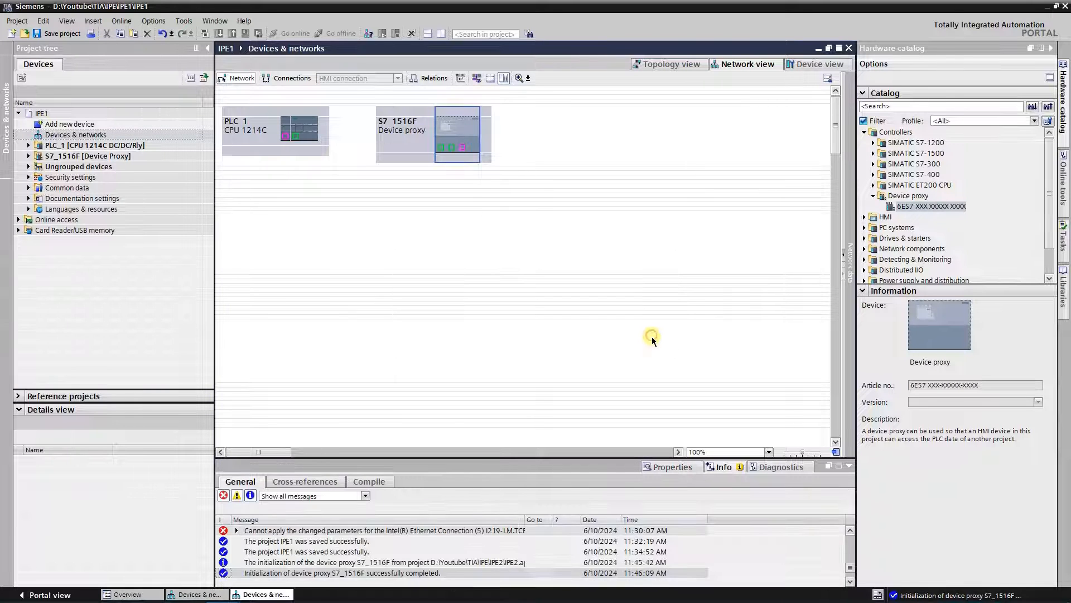
left_click(661, 468)
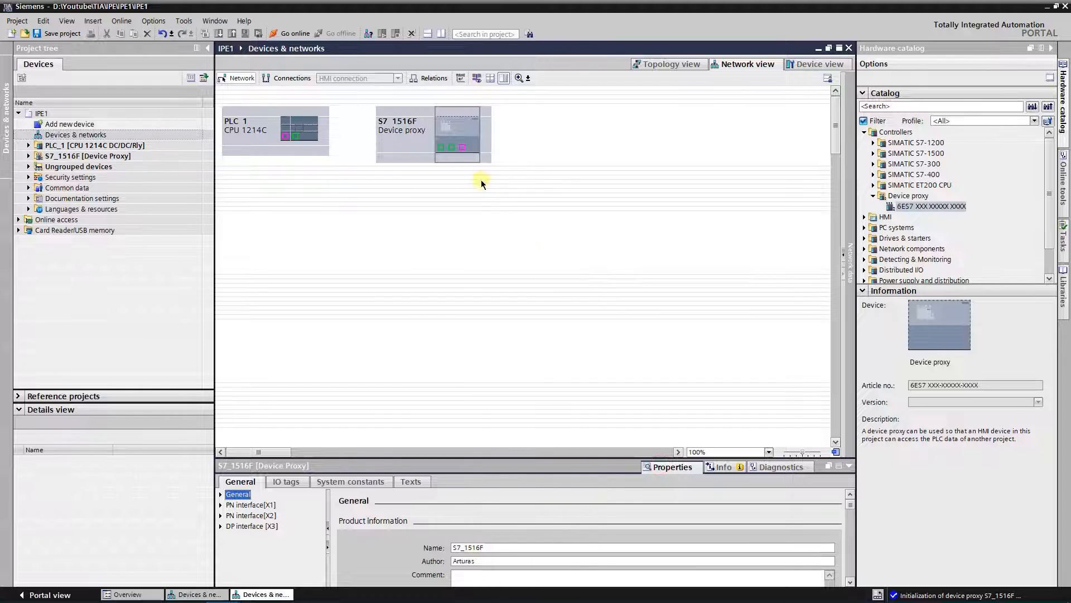
- Add a new subnet to PROFINET interface X1 of the S7_1516F device proxy
left_click(440, 147)
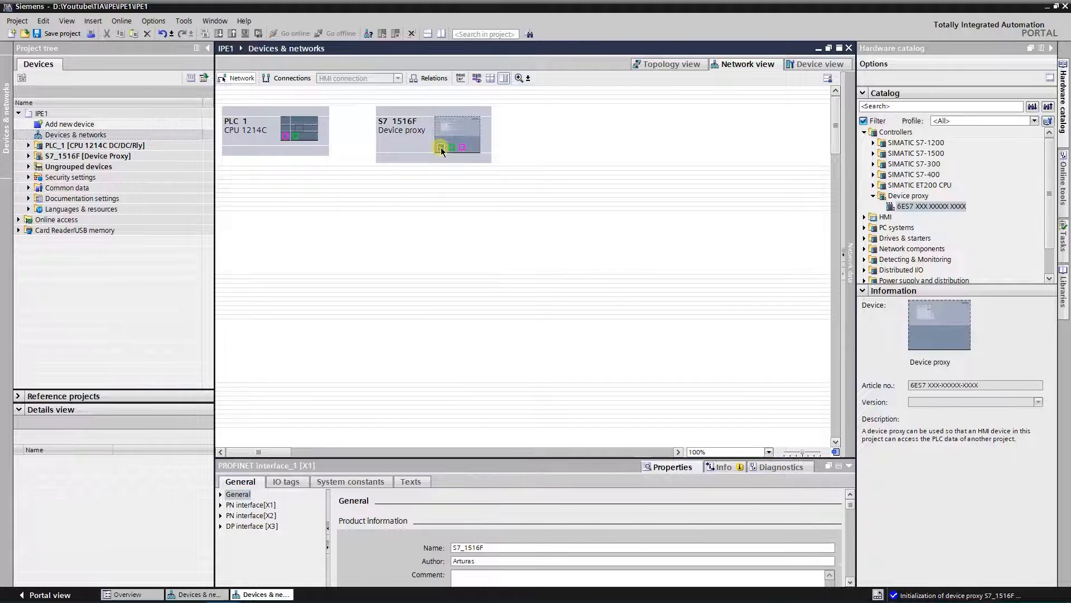
left_click(849, 581)
scroll(850, 582, "down", 3)
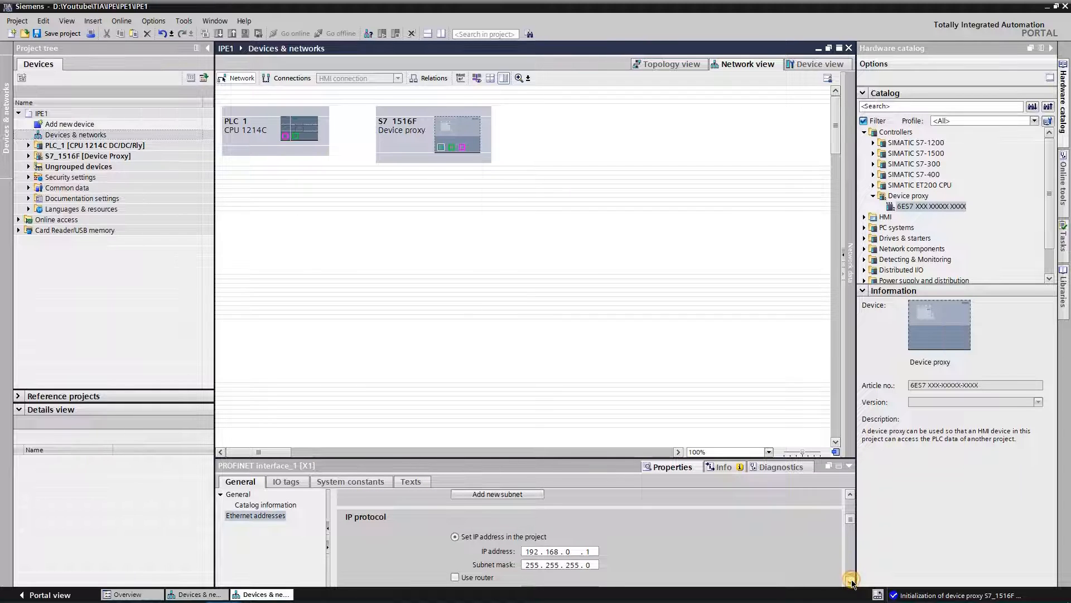
left_click(527, 494)
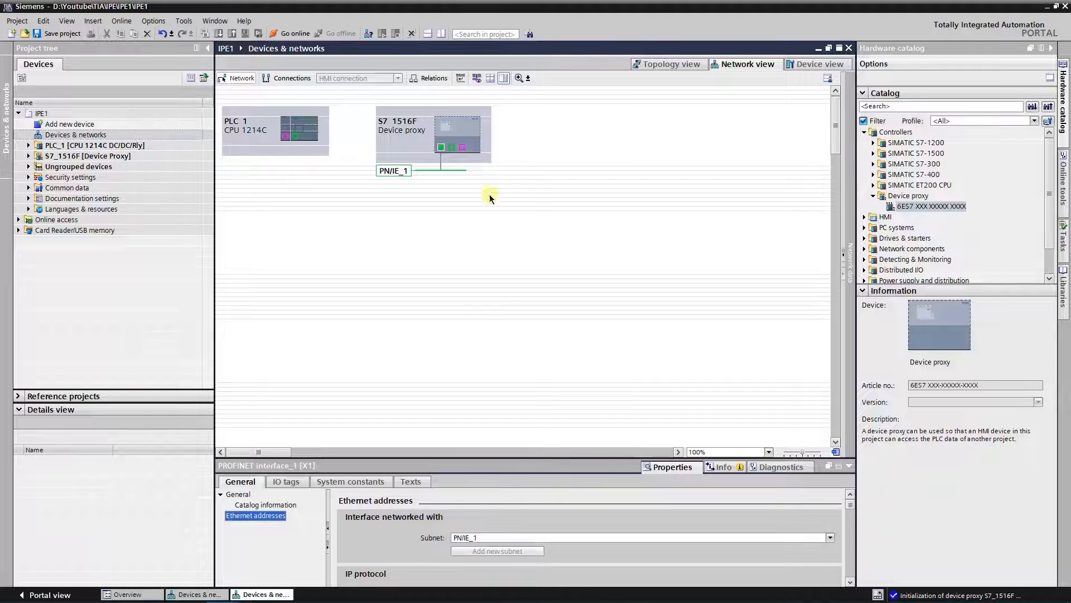
- Add a new subnet to PROFINET interface X2 of the S7_1516F device proxy
left_click(452, 146)
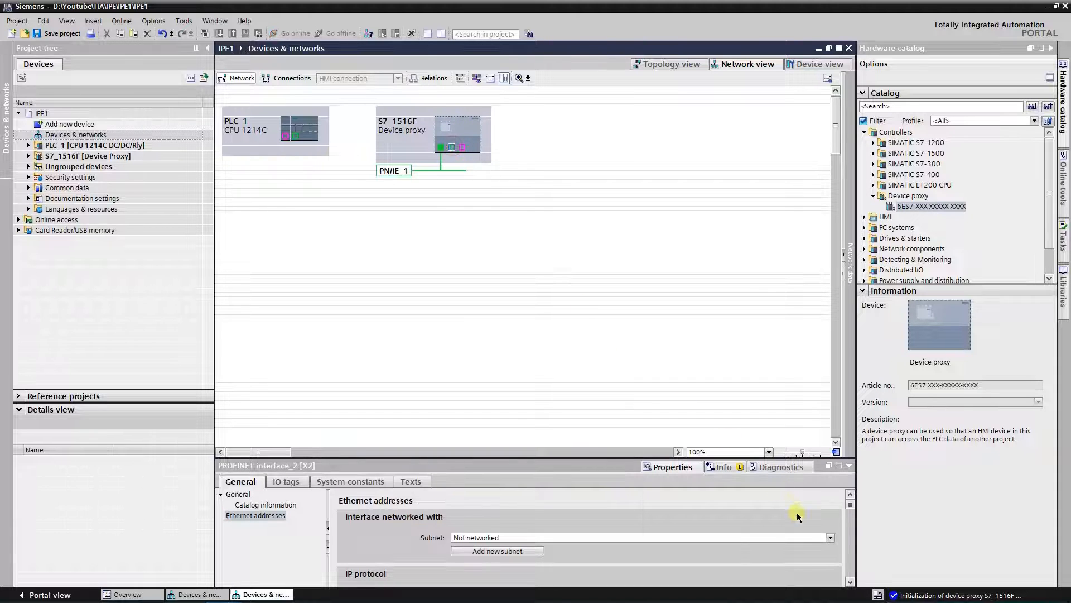
left_click(850, 582)
left_click(850, 582)
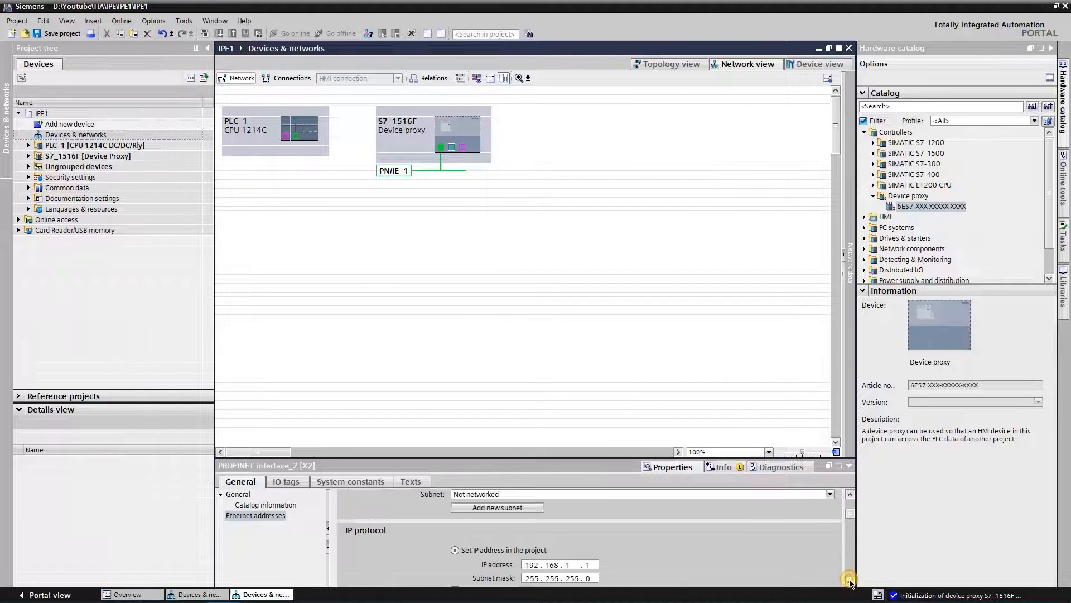
left_click(528, 509)
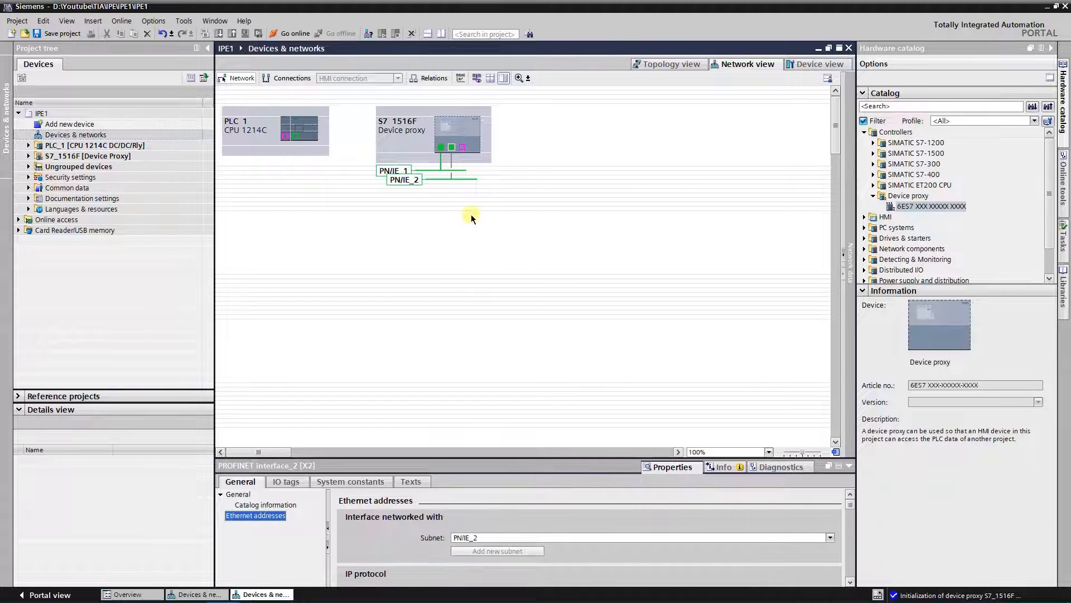
- Connect the proxy's X1 interface to PLC_1's Ethernet port so both share PN/IE_1, and save the project
left_click(441, 146)
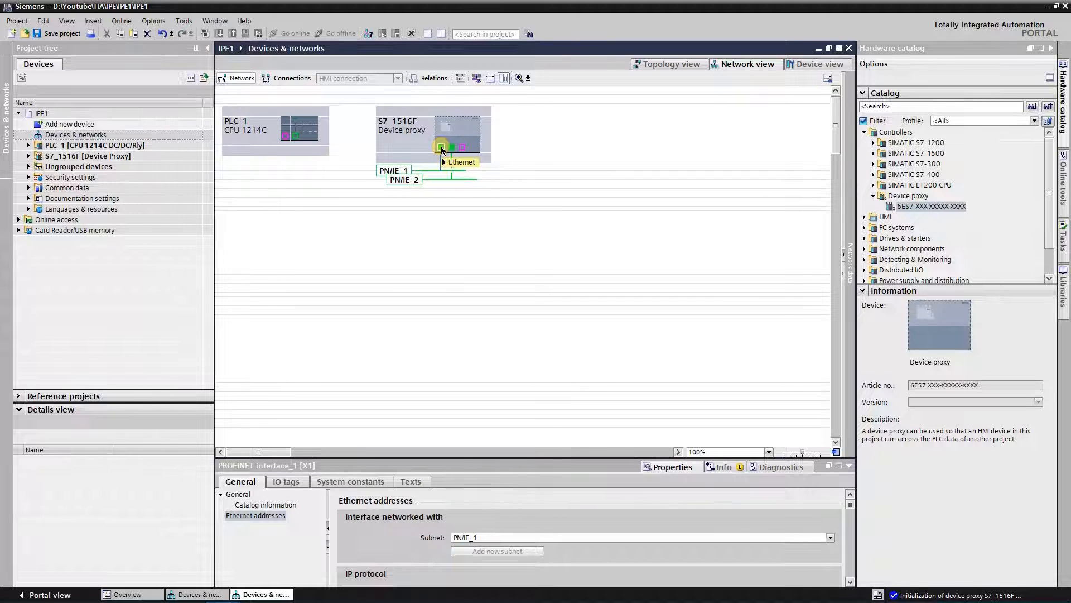
left_click_drag(442, 147, 298, 139)
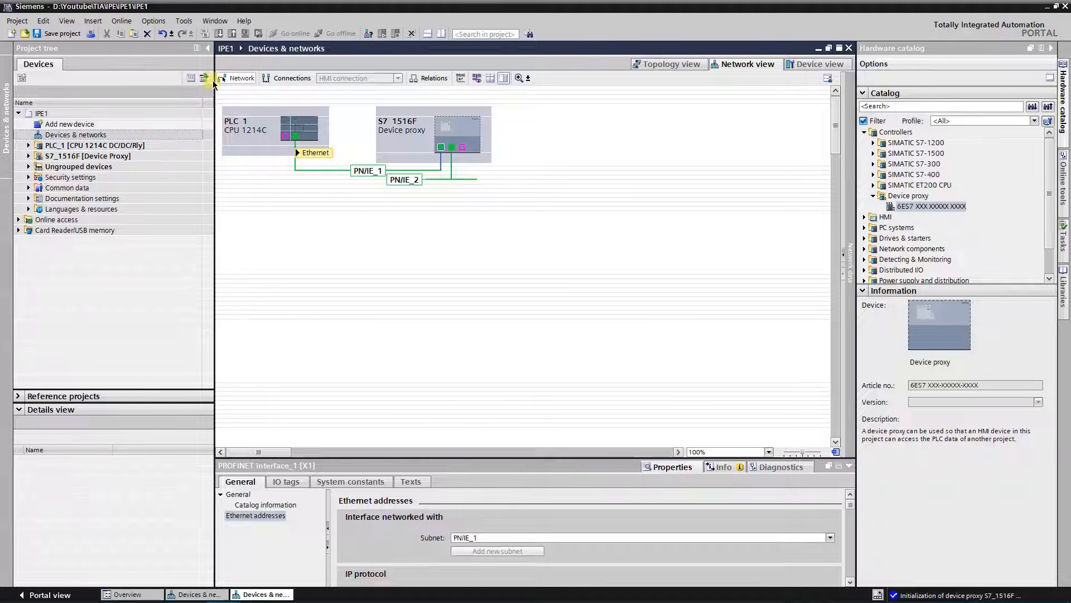
left_click(55, 34)
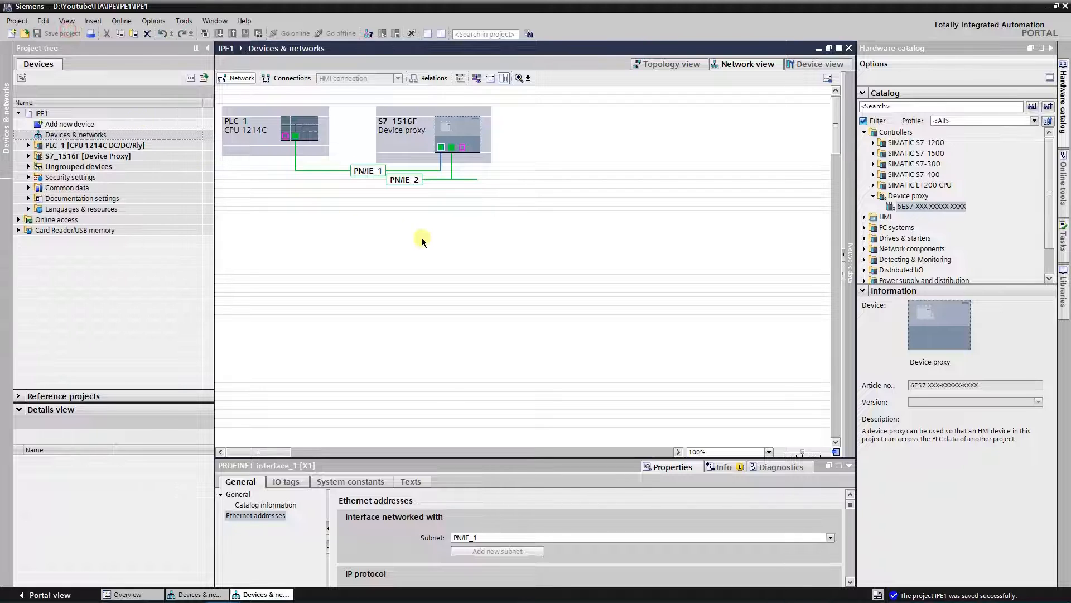
- Set the S7 subnet ID of subnet PN/IE_1 to C989 - 3
left_click(366, 174)
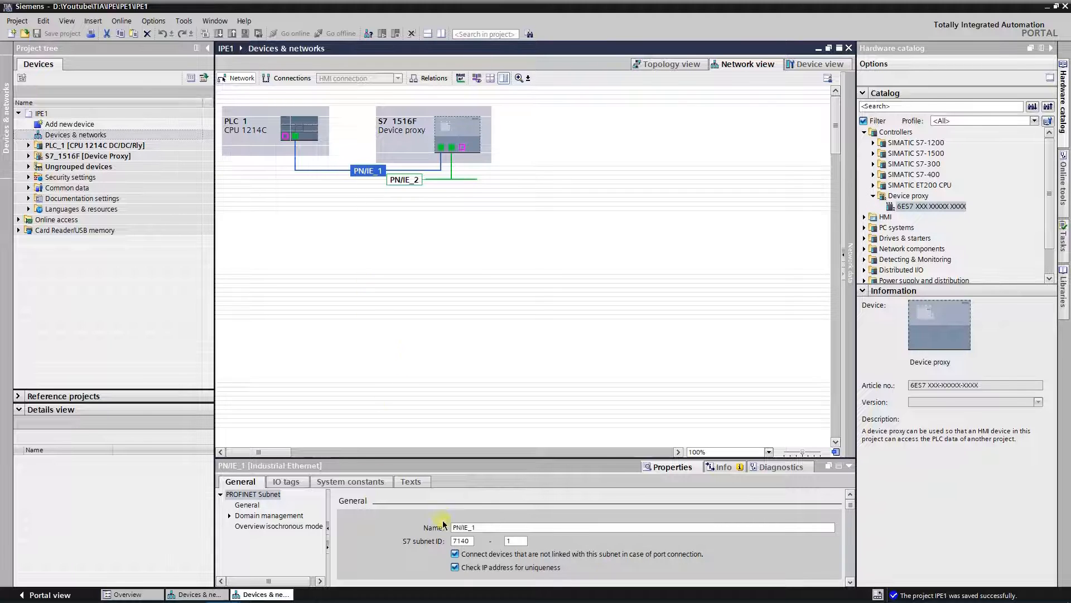
left_click(467, 540)
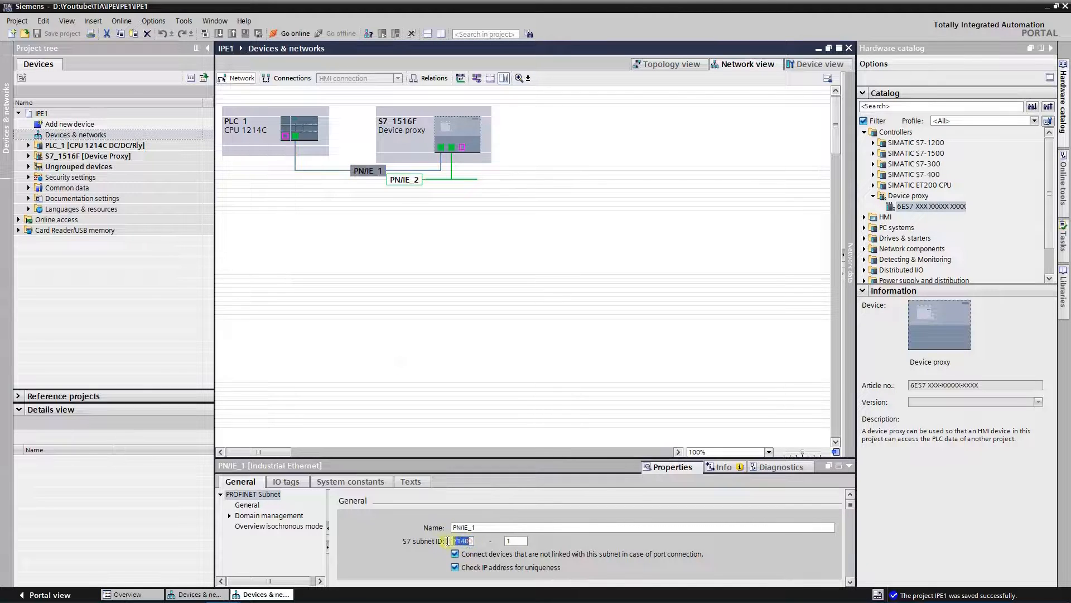
double_click(463, 540)
right_click(466, 544)
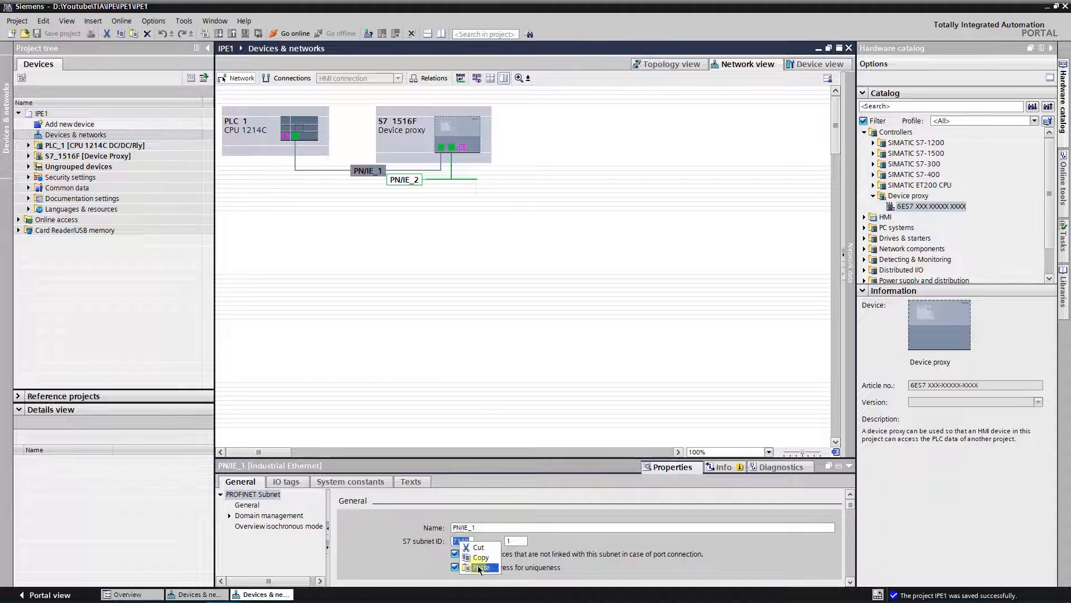
left_click(480, 567)
left_click(518, 541)
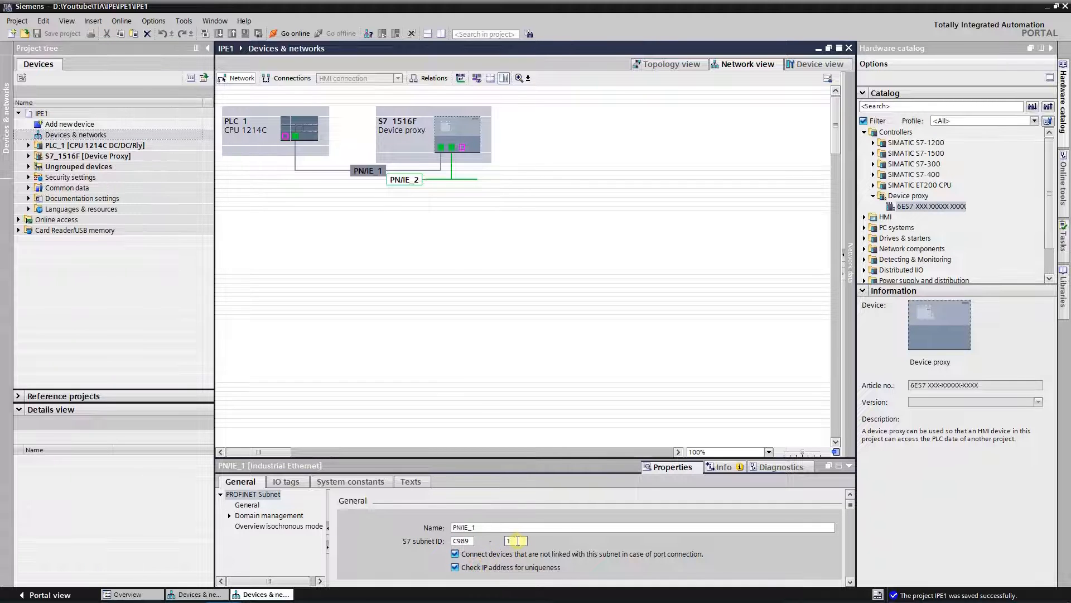
double_click(517, 541)
type("3")
- Compile the PLC_1 configuration and save the project
left_click(304, 131)
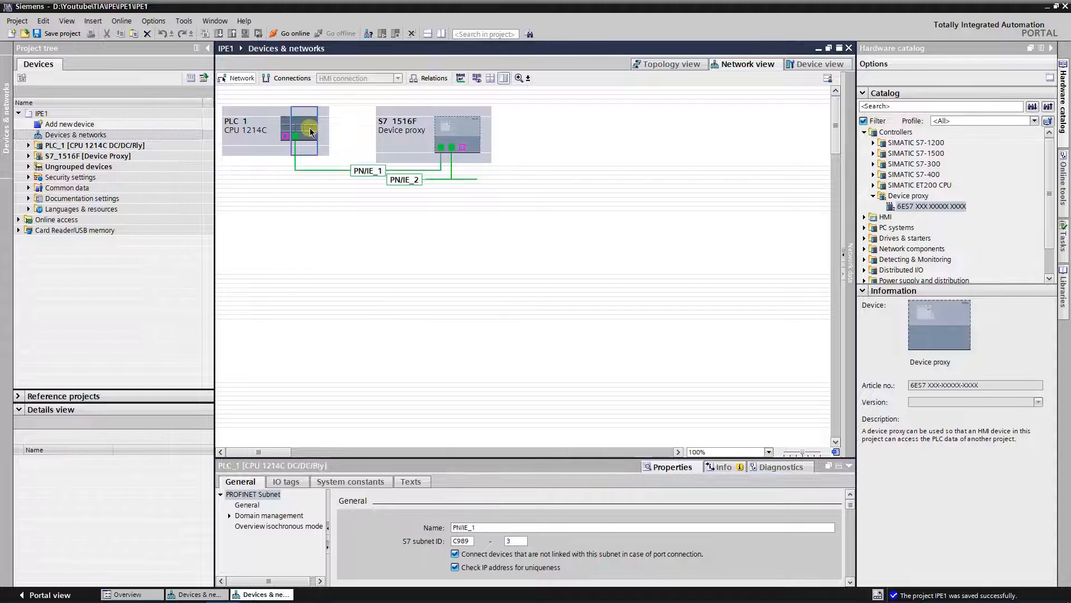
left_click(91, 33)
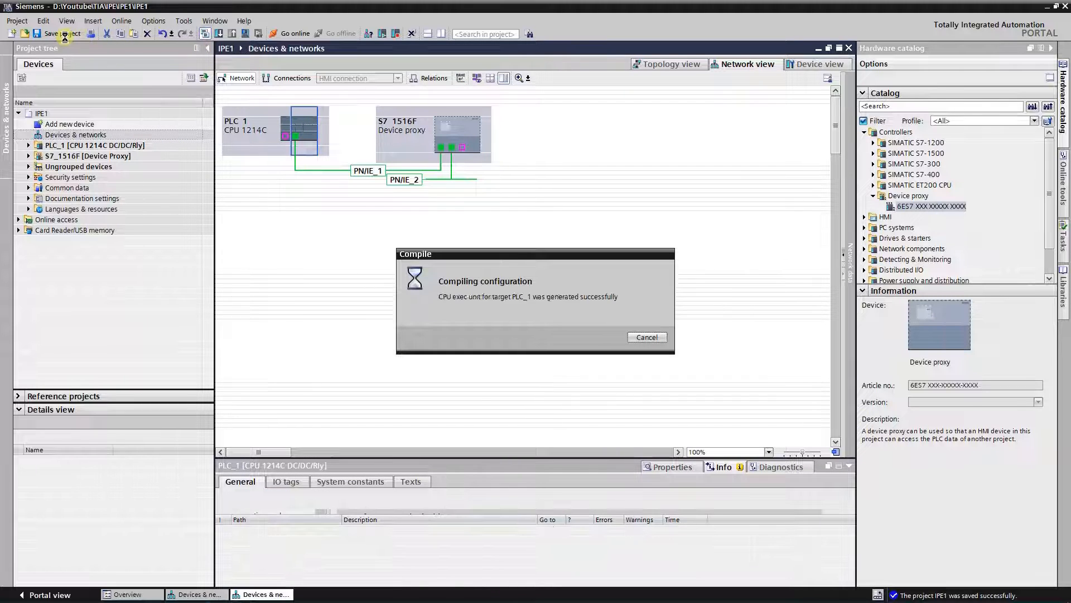
left_click(71, 37)
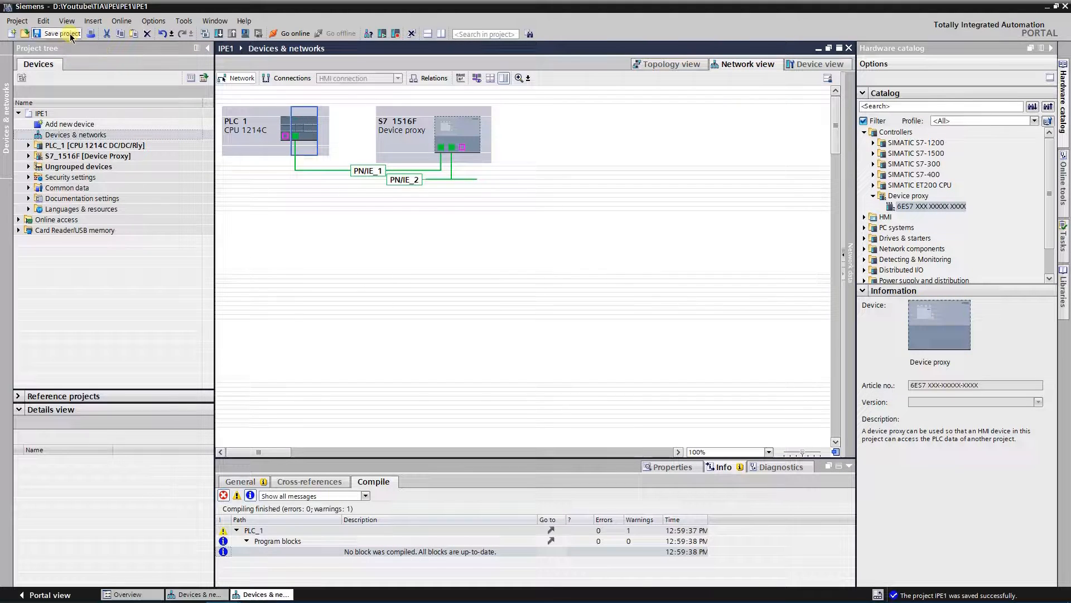
left_click(672, 467)
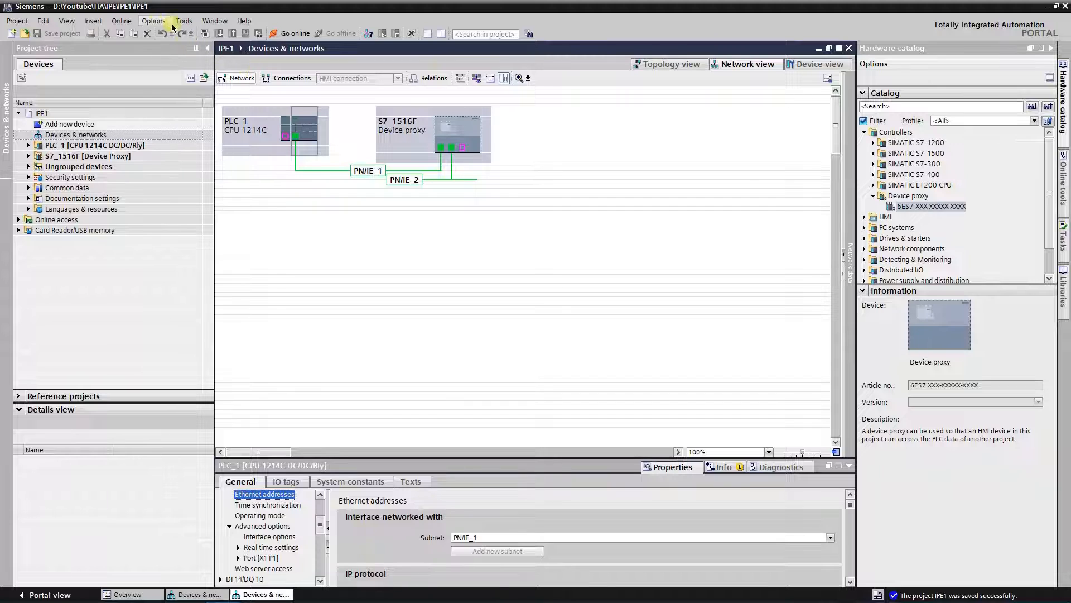
- Go online with PLC_1, connecting through subnet PN/IE_2 and searching for the target device first
left_click(122, 22)
left_click(135, 43)
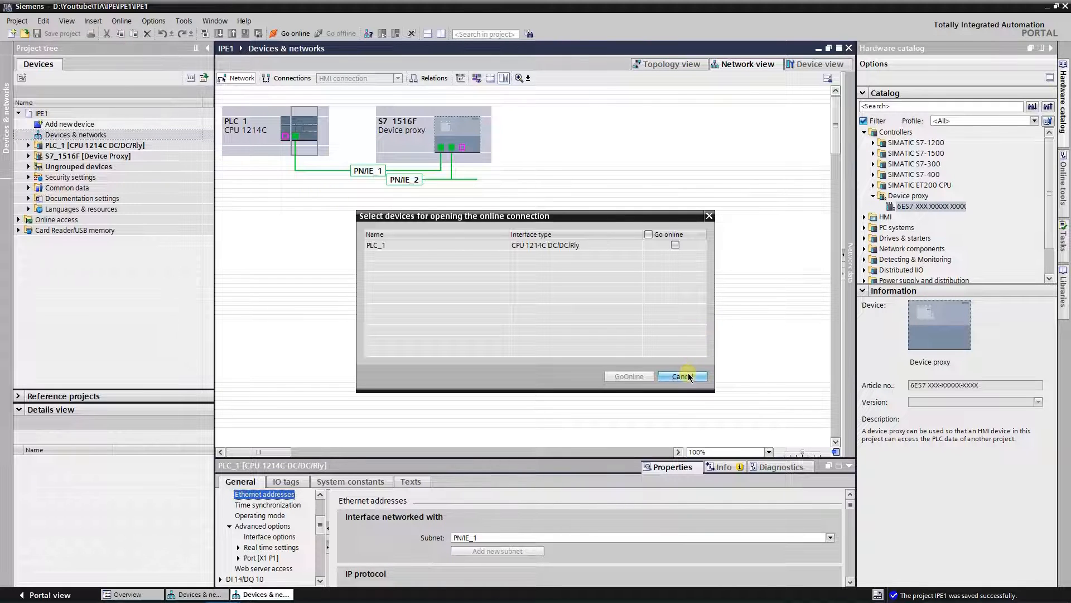
left_click(674, 246)
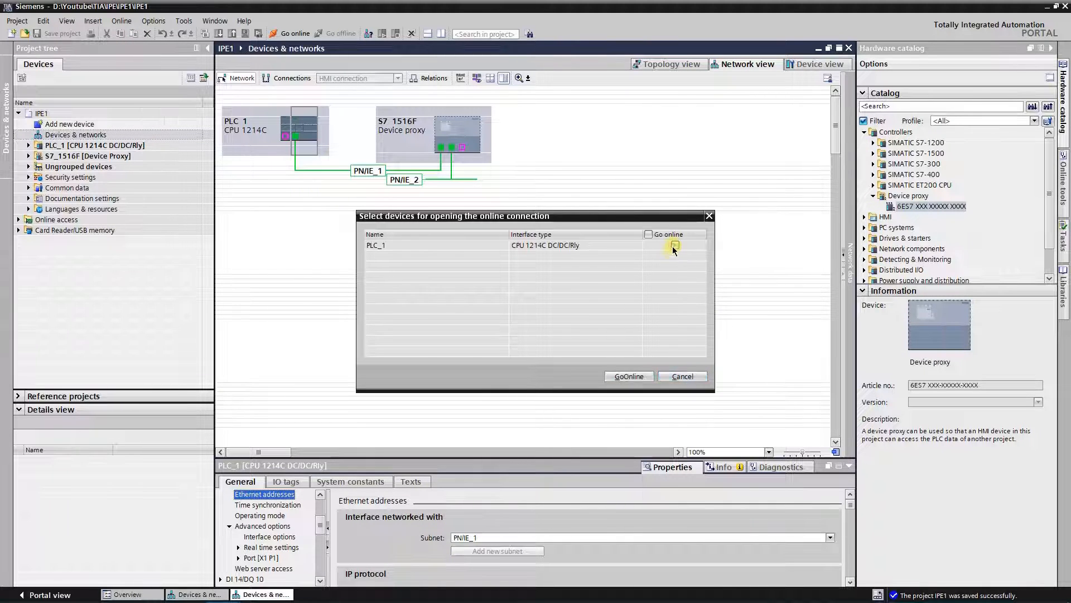
left_click(629, 376)
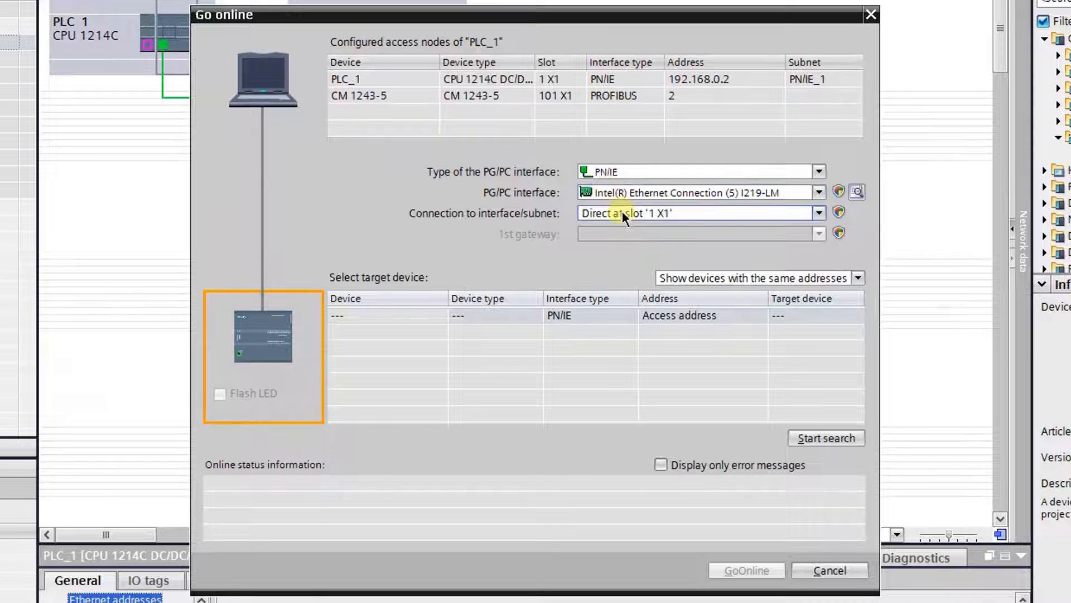
left_click(622, 213)
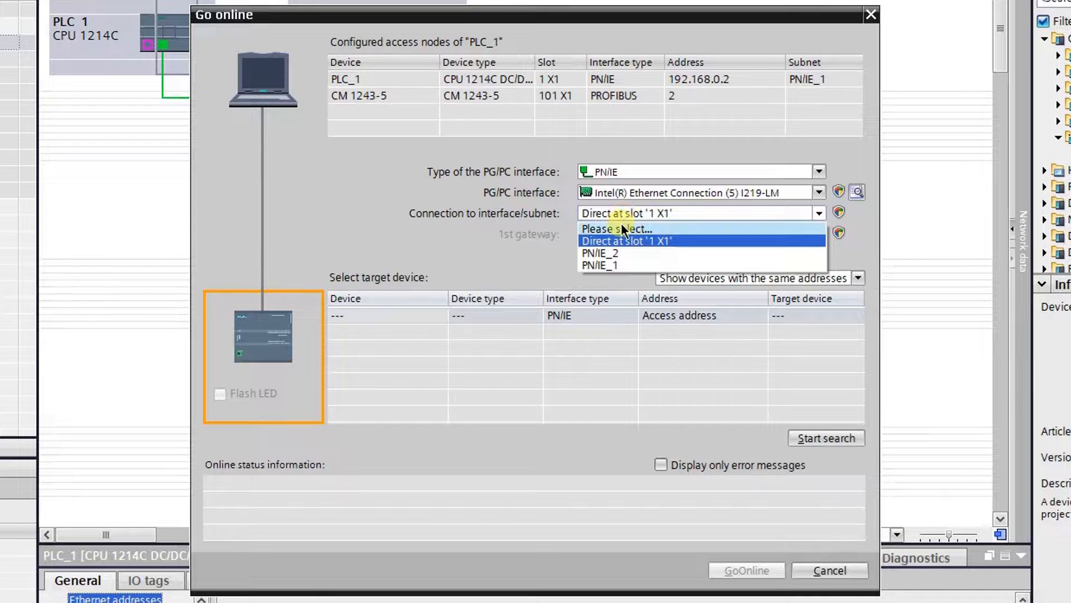
left_click(617, 251)
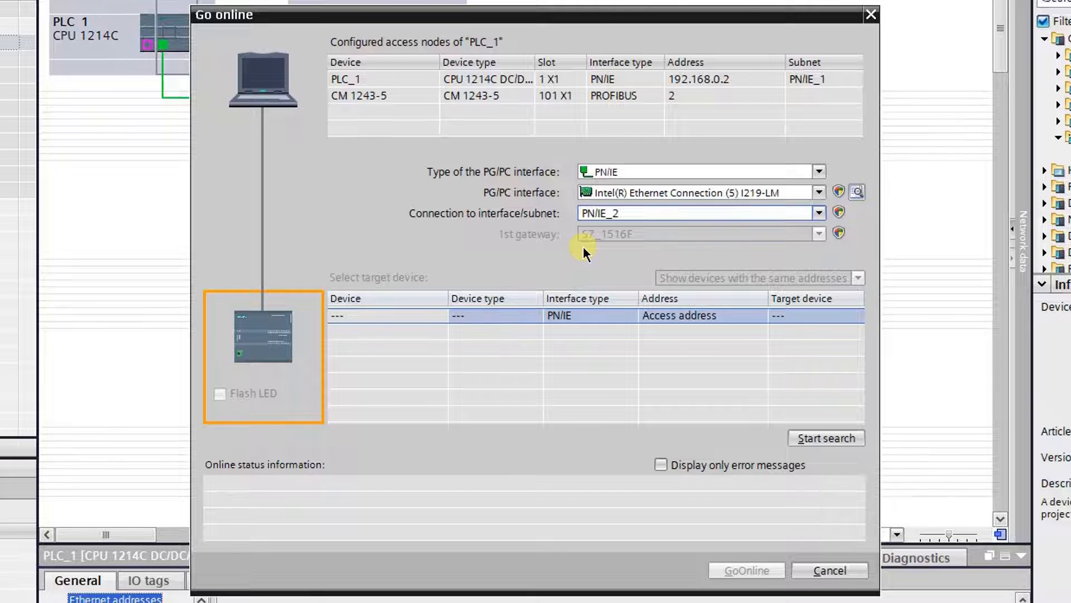
left_click(803, 438)
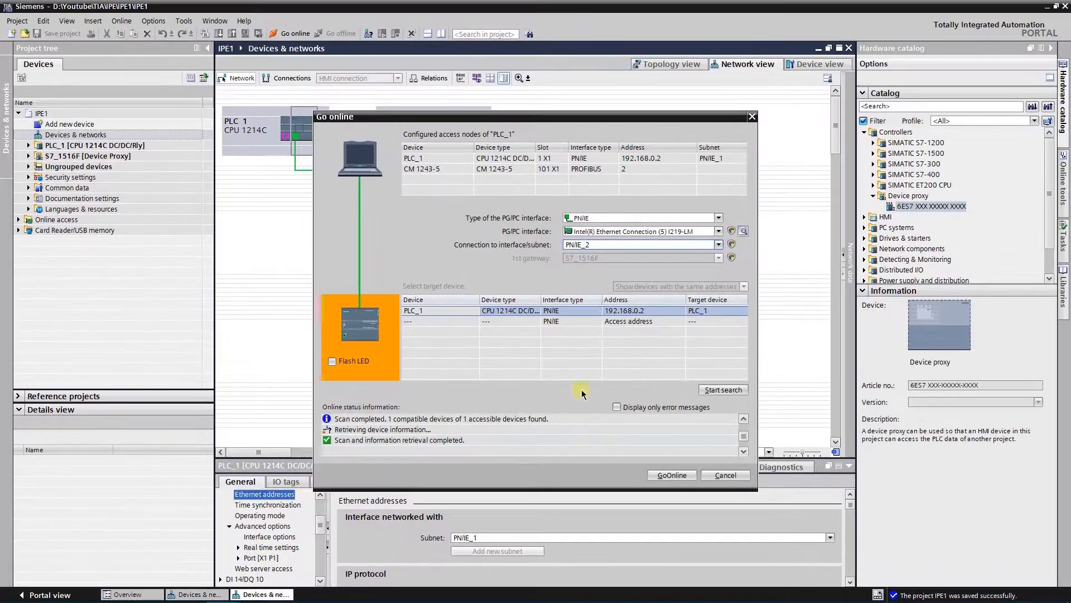
left_click(664, 479)
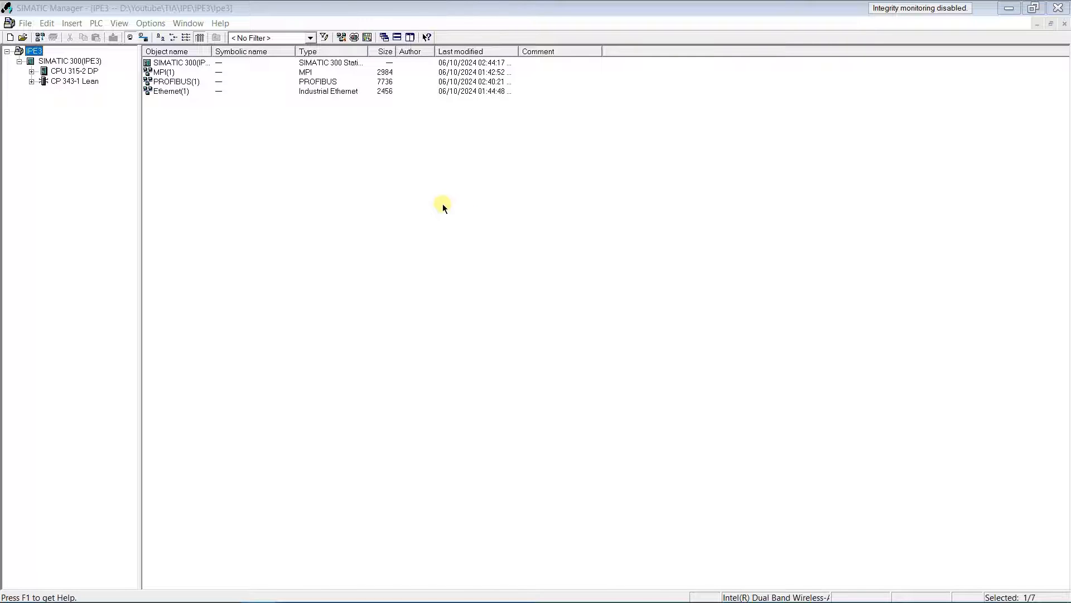
- Switch to project IPE3 in SIMATIC Manager and check the CPU 315-2 DP's online module information from NetPro, including its scan cycle time
left_click(341, 37)
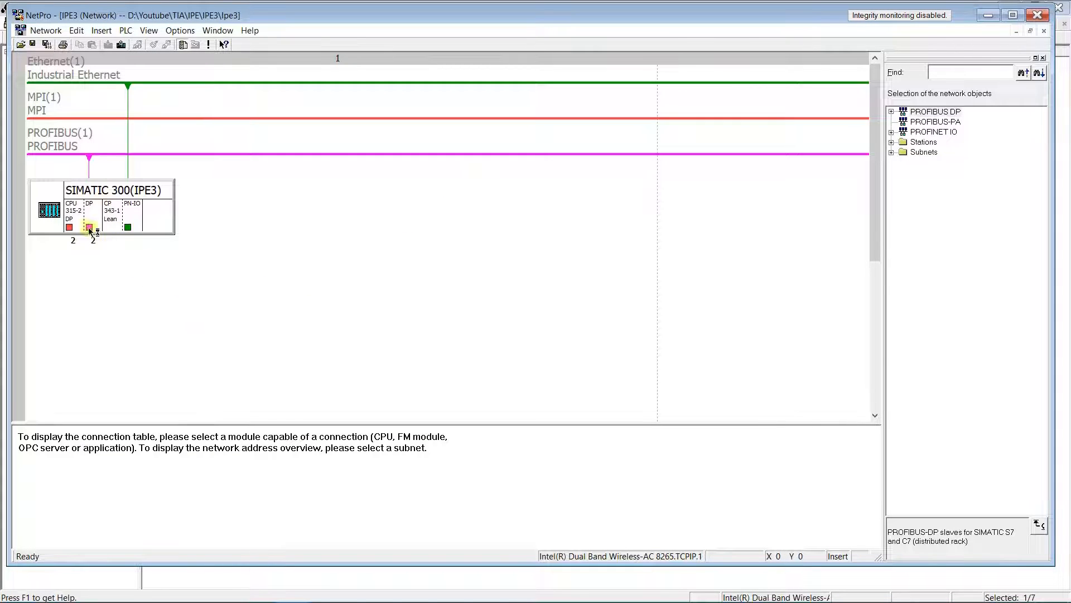
left_click(76, 214)
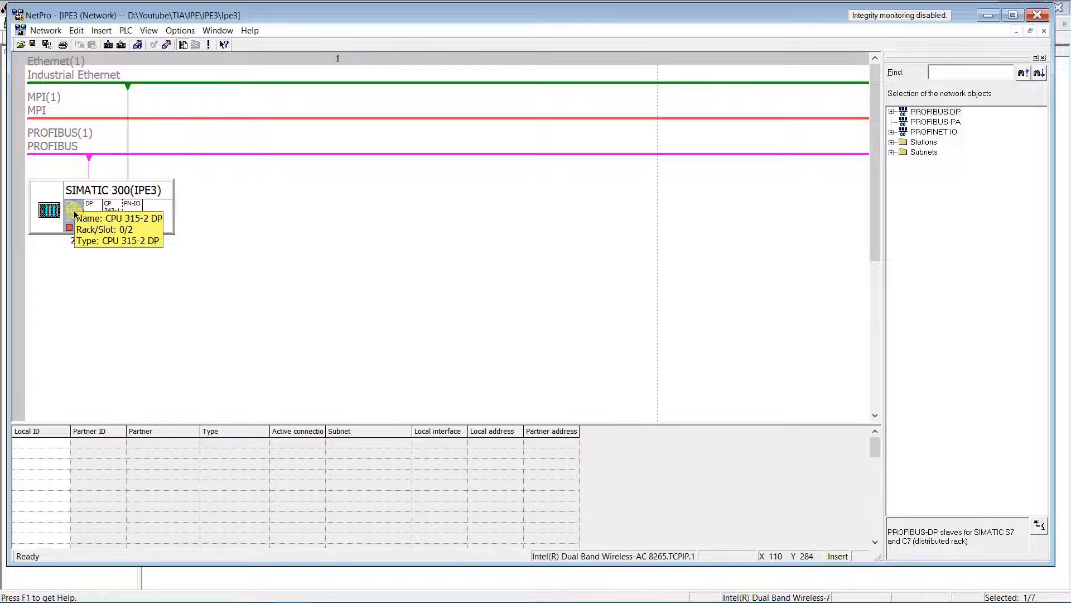
left_click(126, 30)
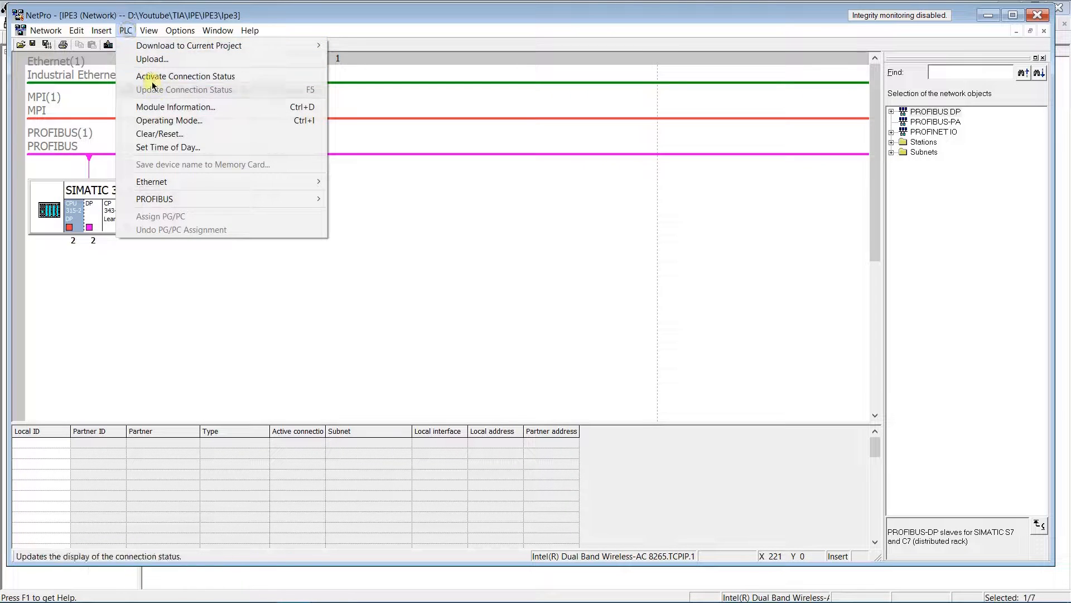
left_click(157, 105)
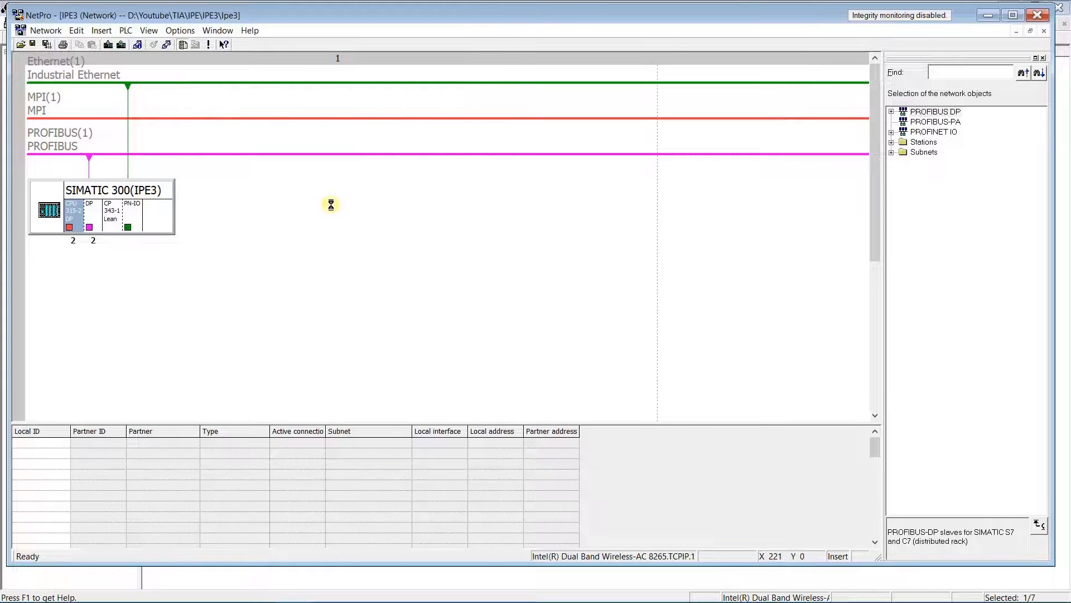
left_click(427, 217)
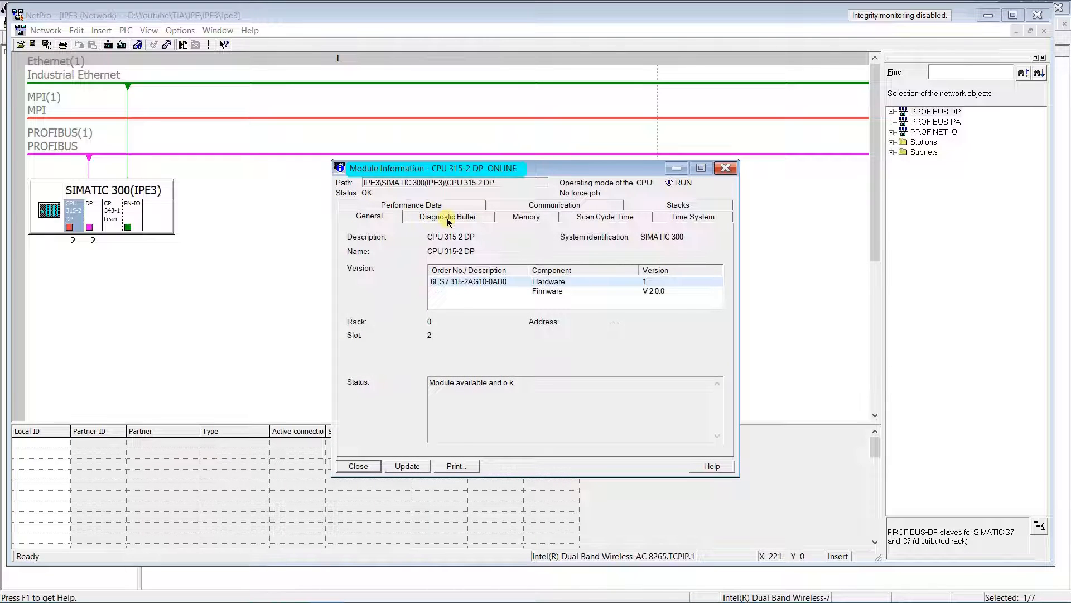
left_click(592, 217)
left_click(689, 216)
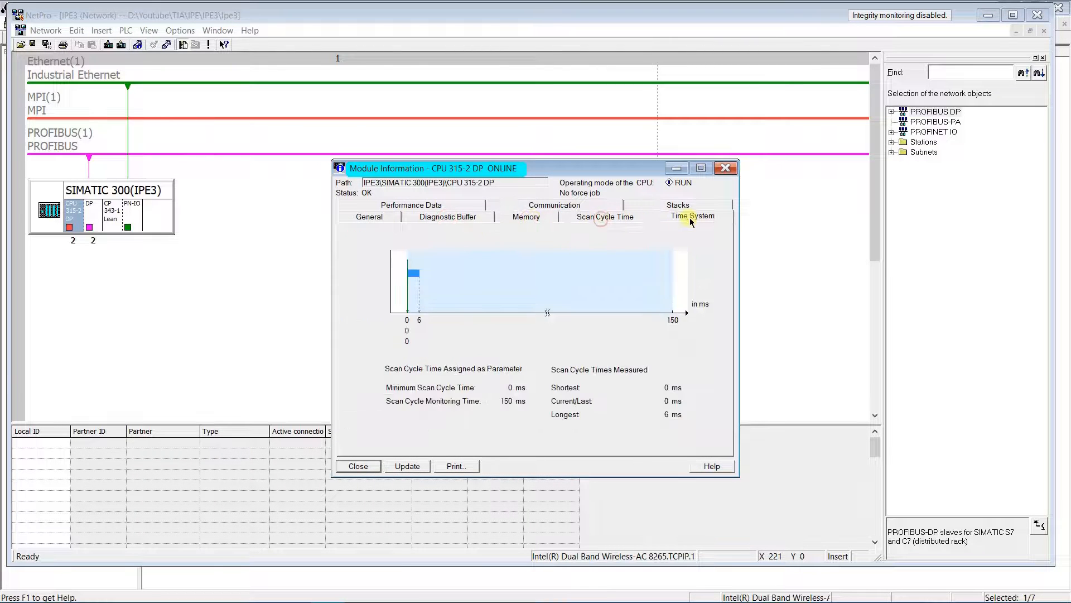
left_click(369, 217)
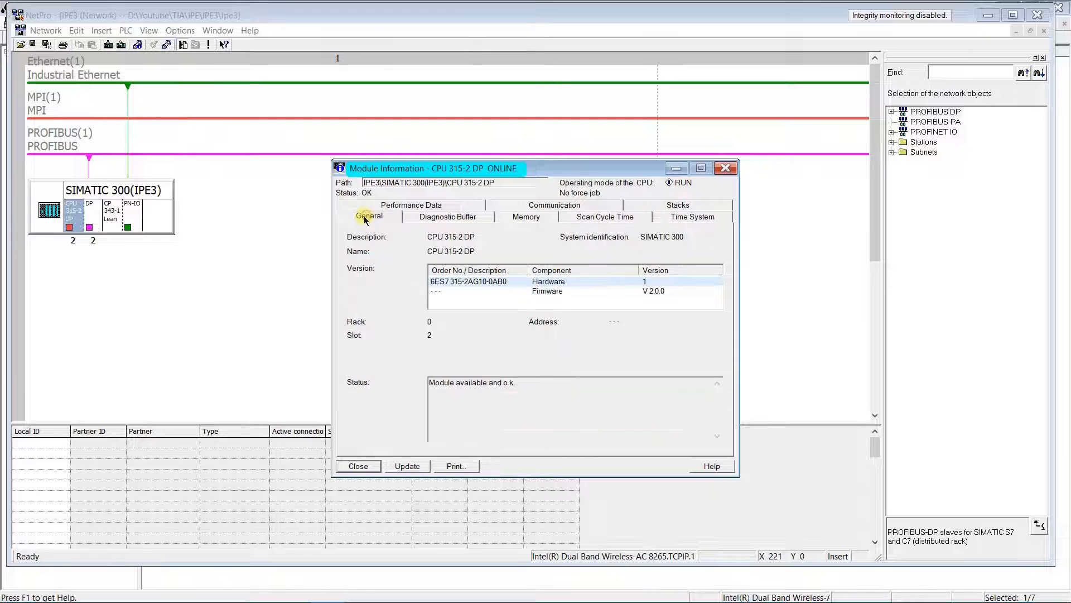
left_click(358, 466)
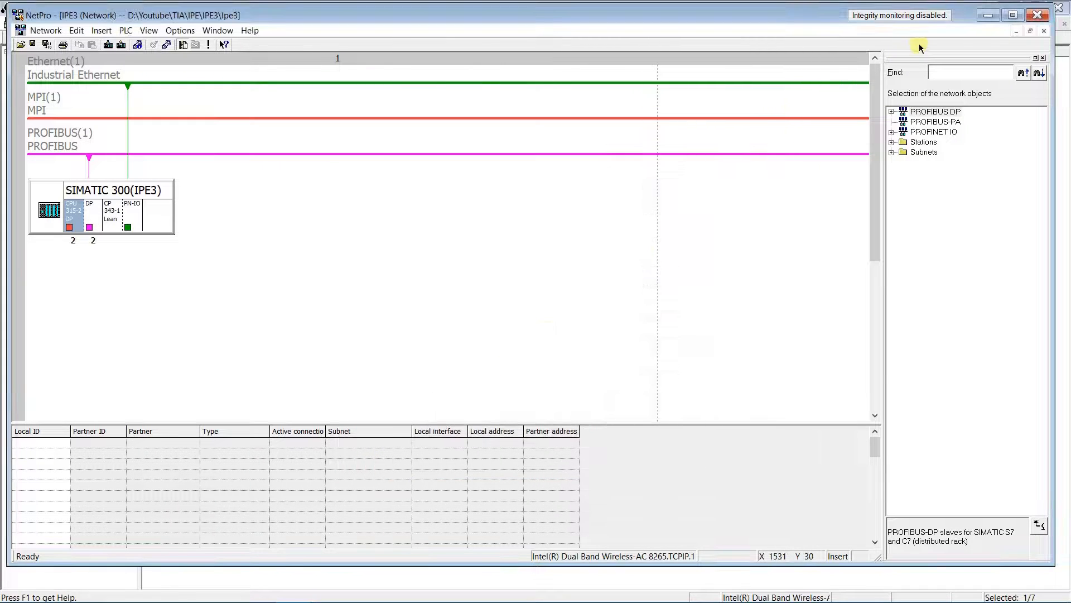
left_click(1037, 15)
- Open data block DB1 (myDB) from the blocks of the CPU 315-2 DP's S7 program
left_click(32, 71)
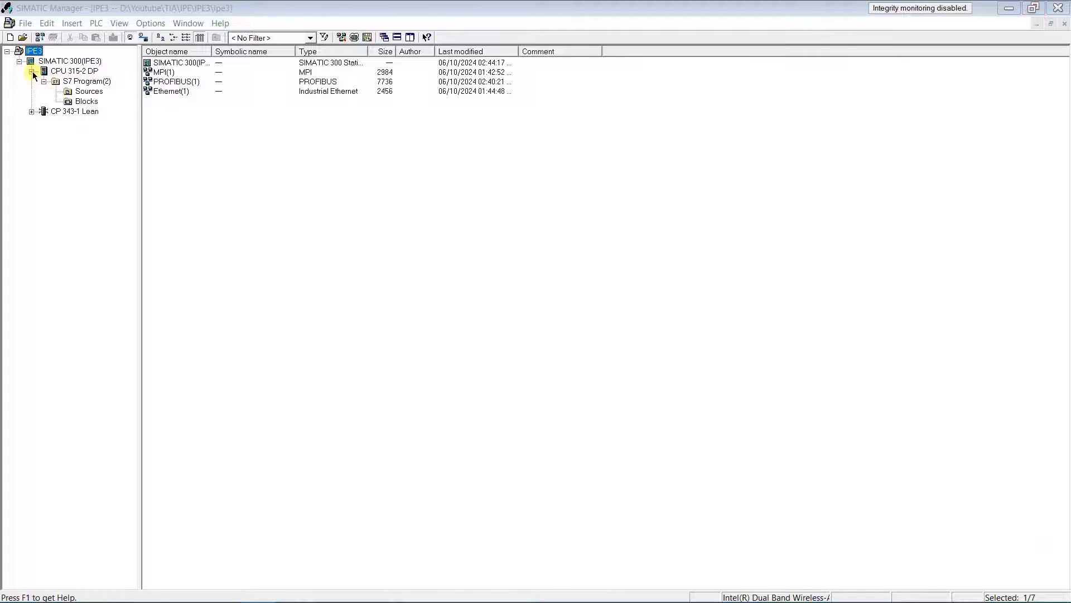
left_click(85, 101)
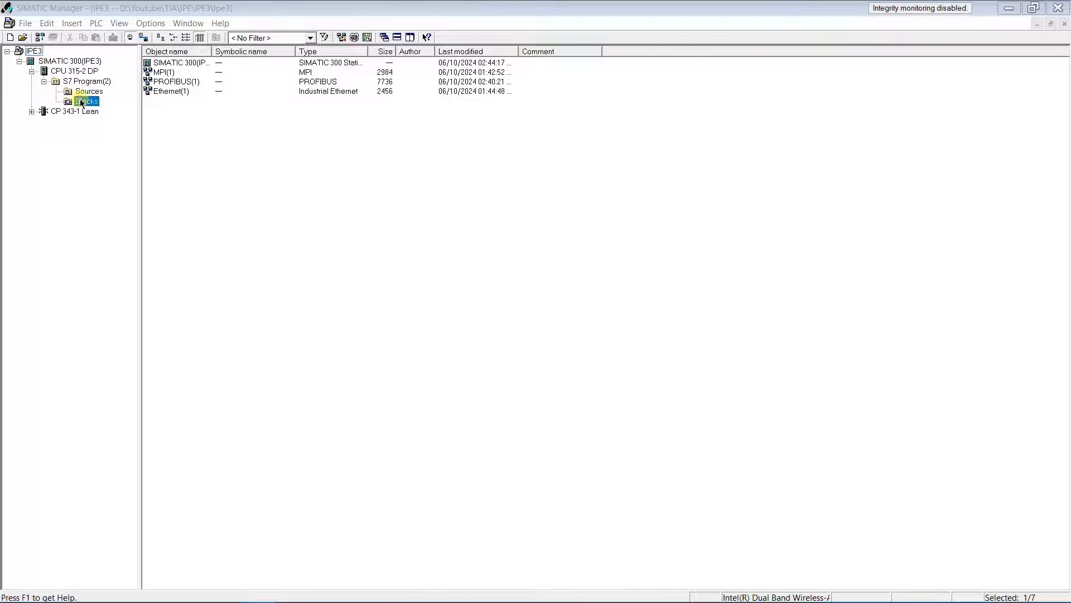
double_click(160, 82)
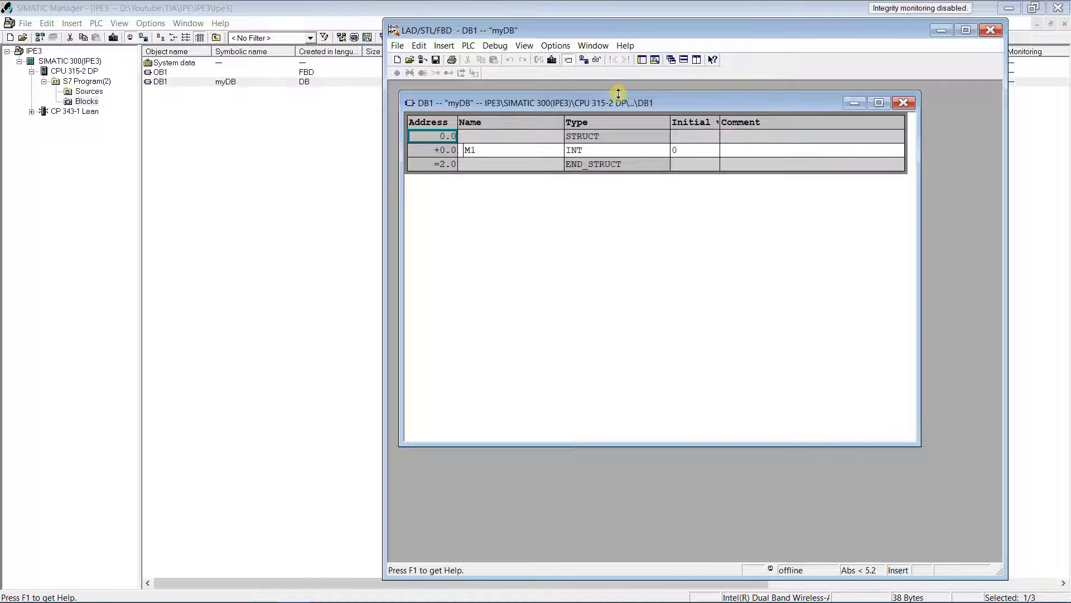
- Monitor the actual value of M1 in DB1 online, and open OB1 to monitor its Network 1 as well
left_click_drag(616, 96, 609, 90)
left_click(597, 59)
left_click(605, 343)
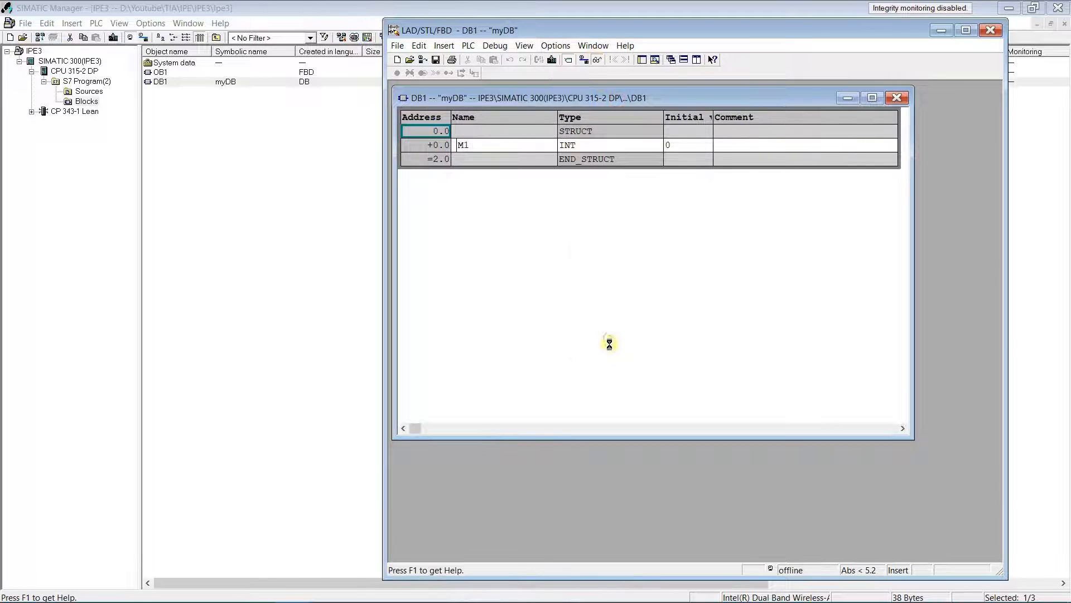
double_click(160, 73)
left_click_drag(508, 161, 499, 202)
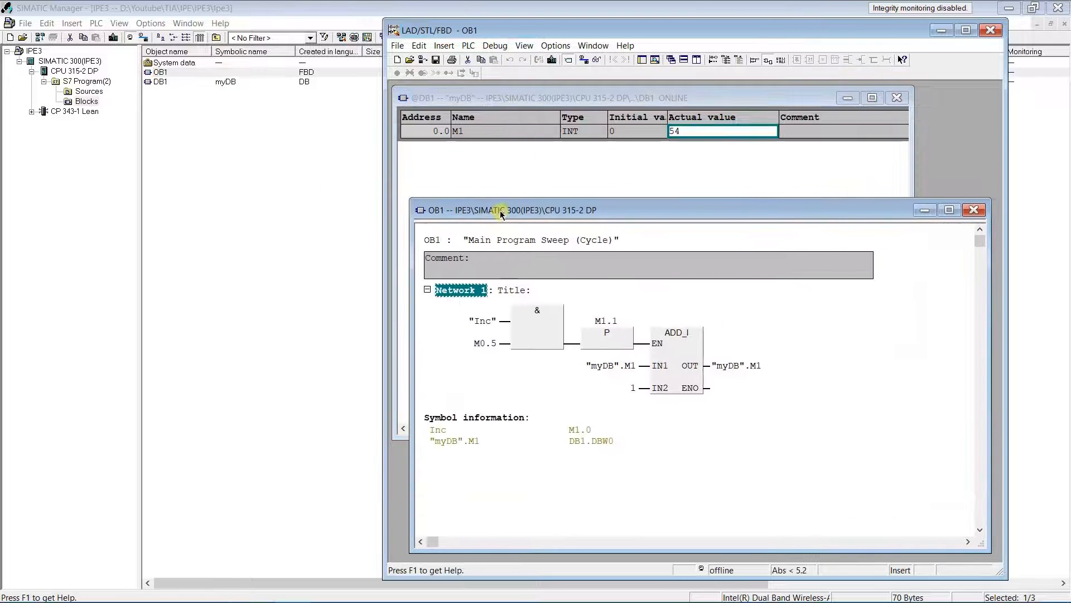
left_click(597, 59)
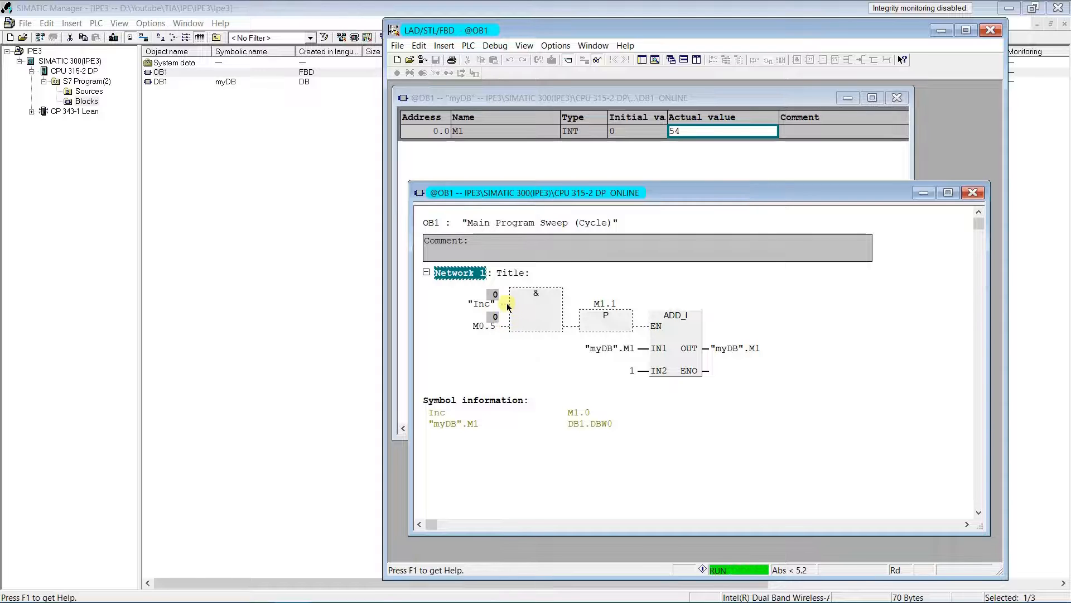
- Modify the "Inc" input of OB1's Network 1 to 1 to run the counter, and modify it back to 0
left_click(504, 304)
right_click(505, 304)
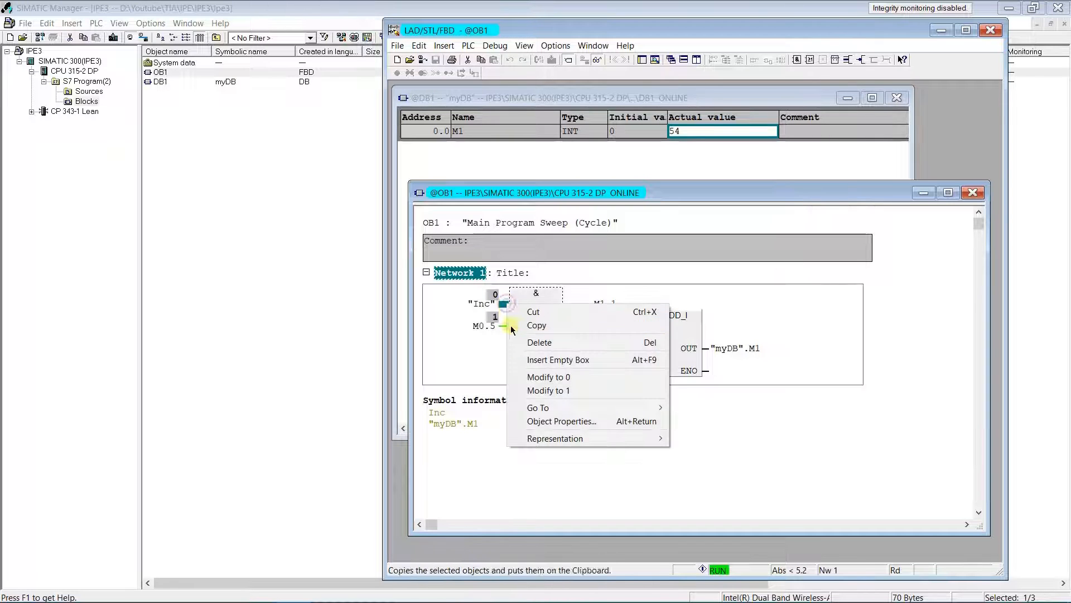
left_click(537, 391)
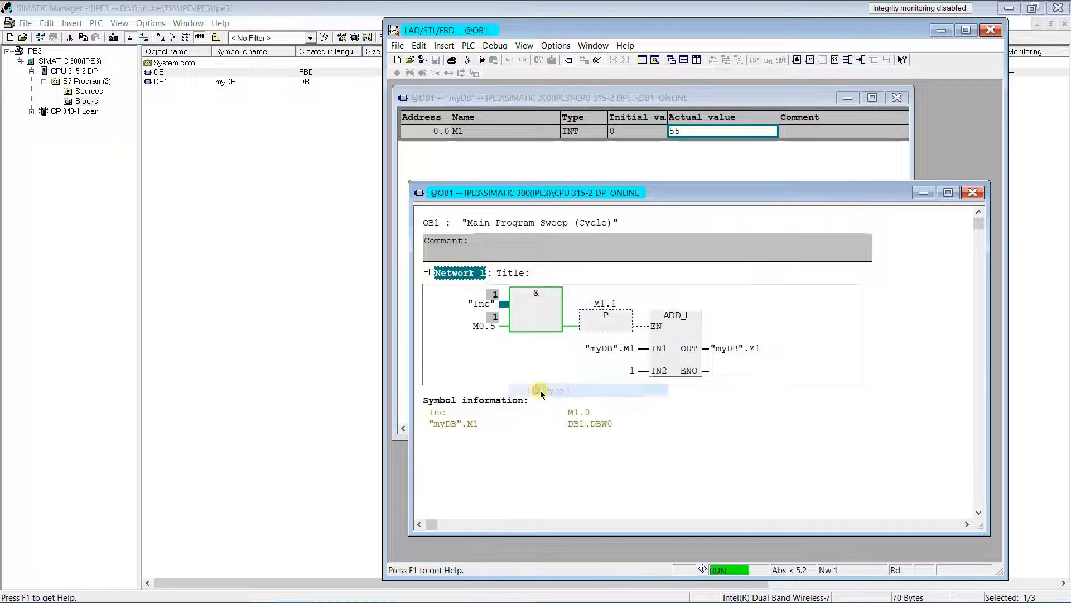
right_click(504, 305)
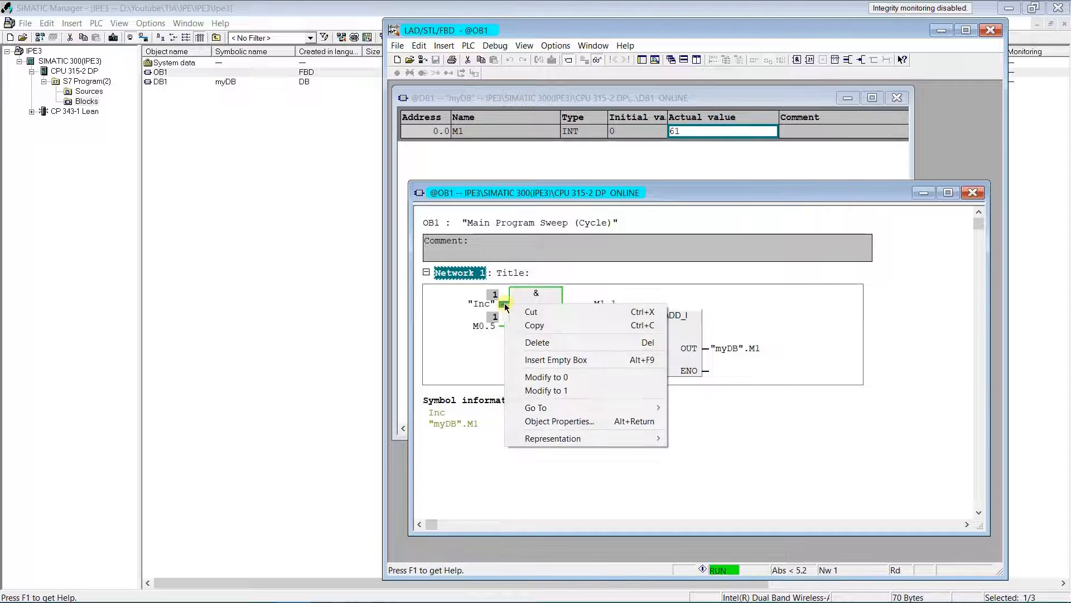
left_click(538, 376)
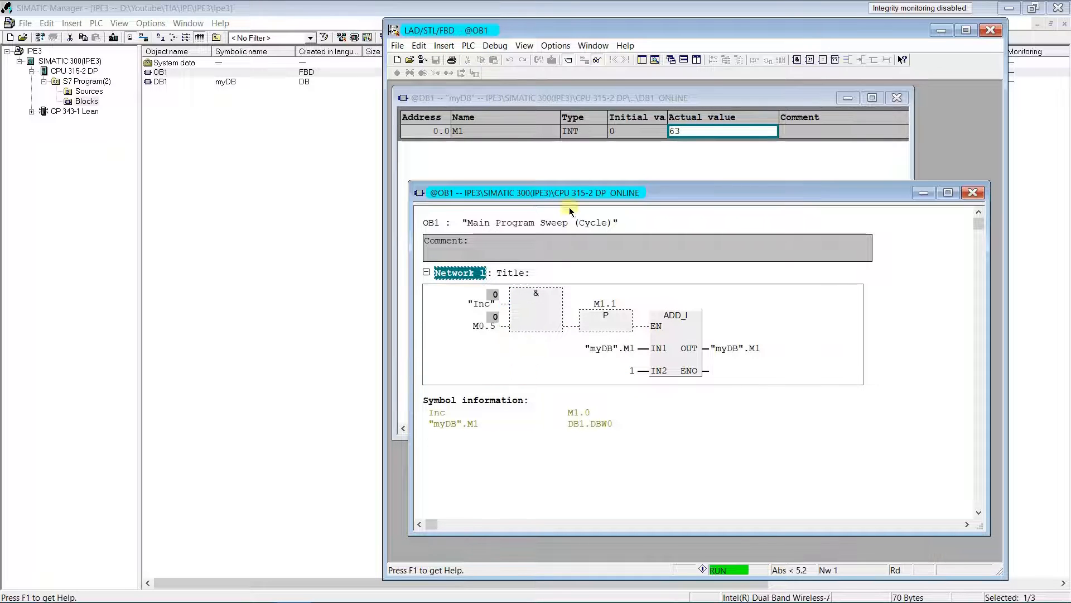
- Stop monitoring OB1 and DB1, and close the block editor and SIMATIC Manager to return to project IPE2 in TIA Portal
left_click(597, 60)
left_click(597, 92)
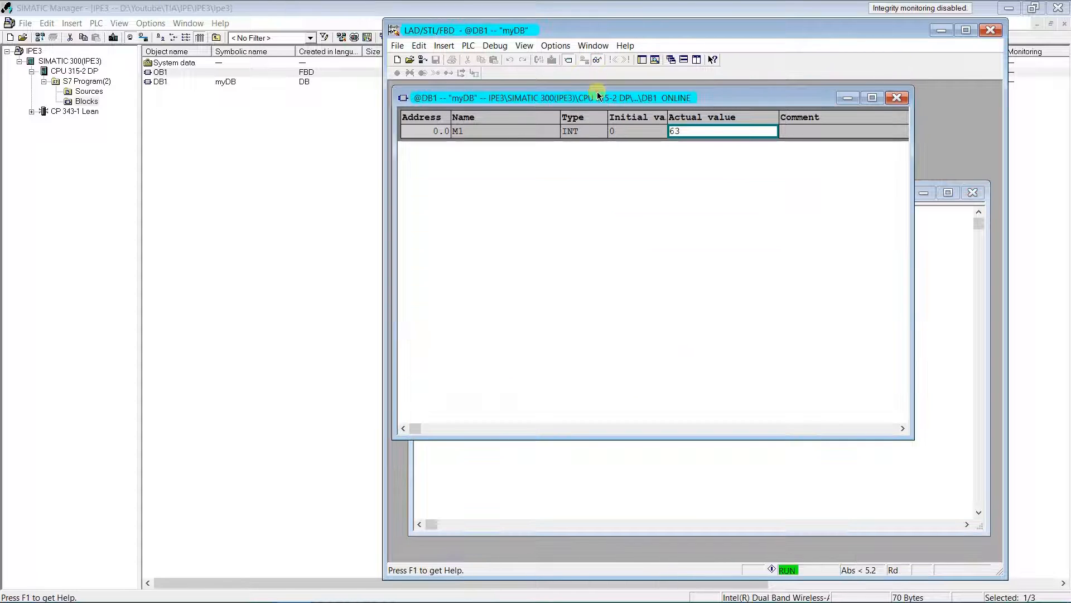
left_click(597, 59)
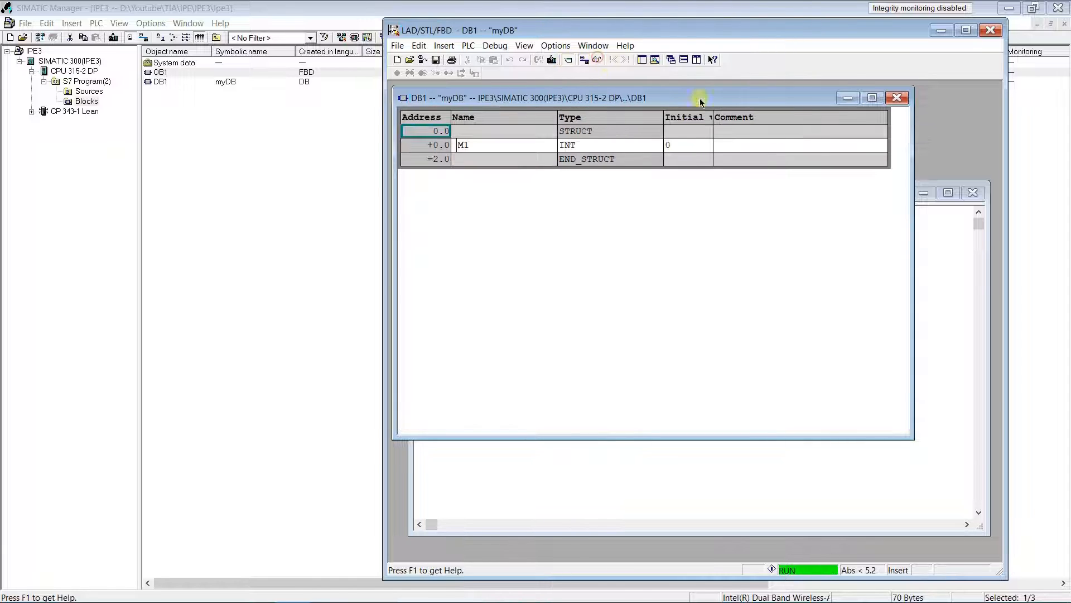
left_click(991, 29)
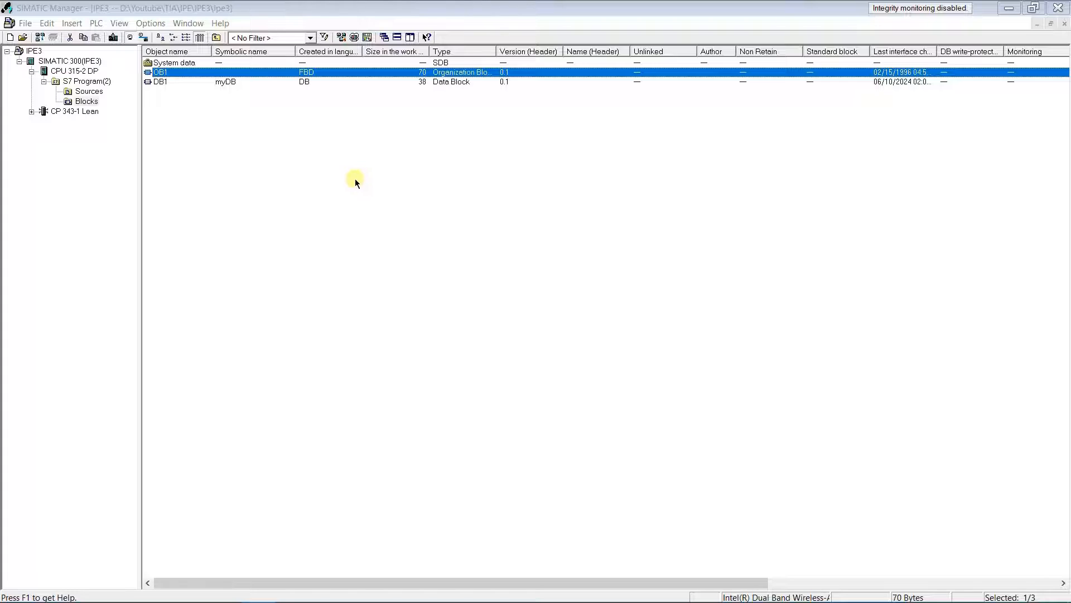
left_click(1058, 8)
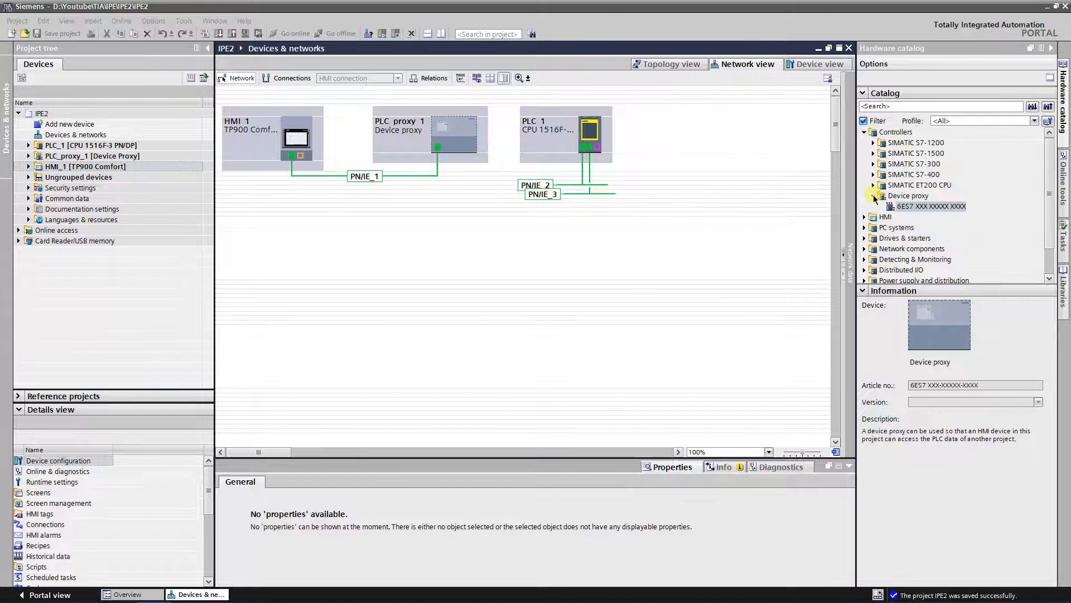
- Add a second device proxy beside PLC_1 in the network view and start initializing it
left_click(909, 205)
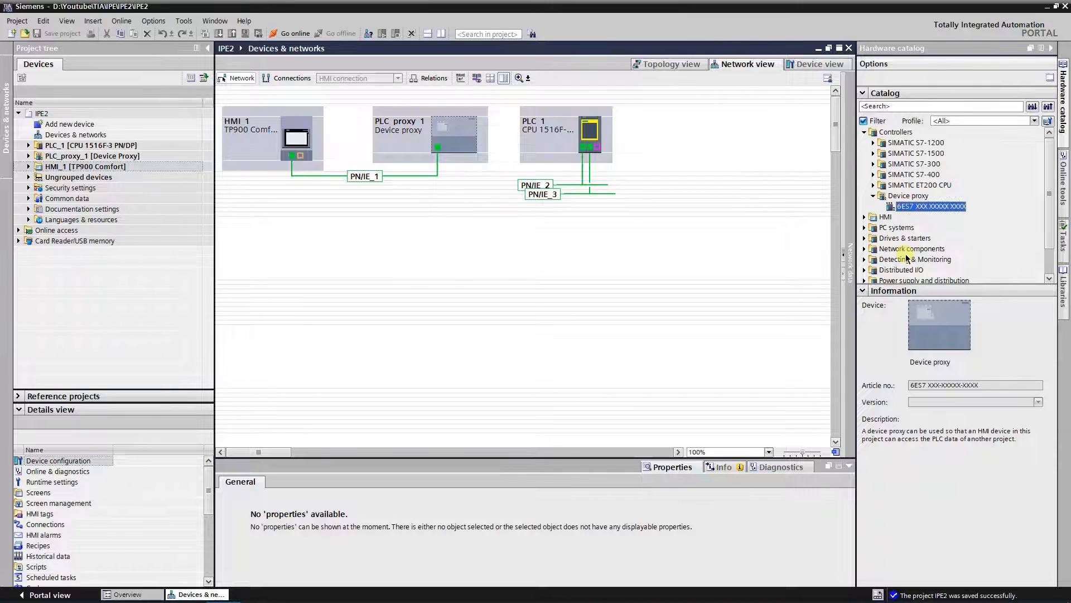
left_click_drag(940, 209, 691, 116)
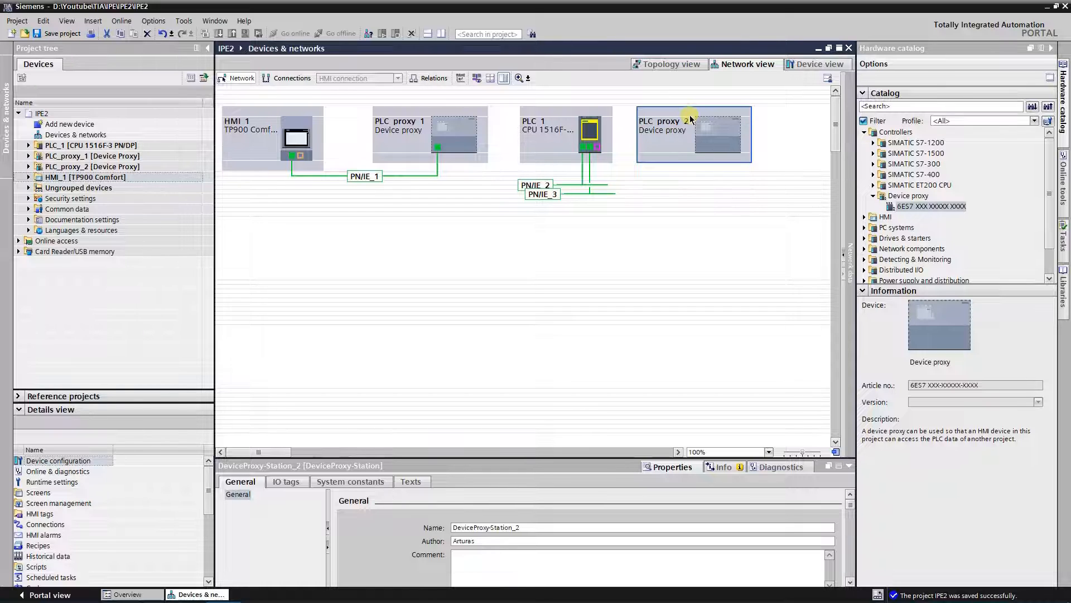
left_click(721, 134)
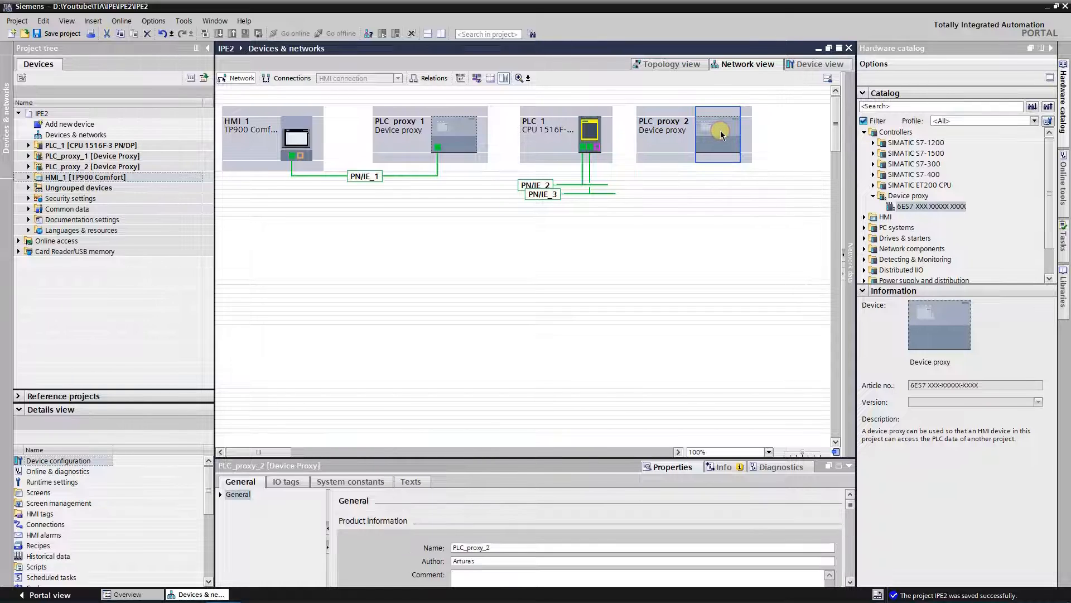
right_click(721, 134)
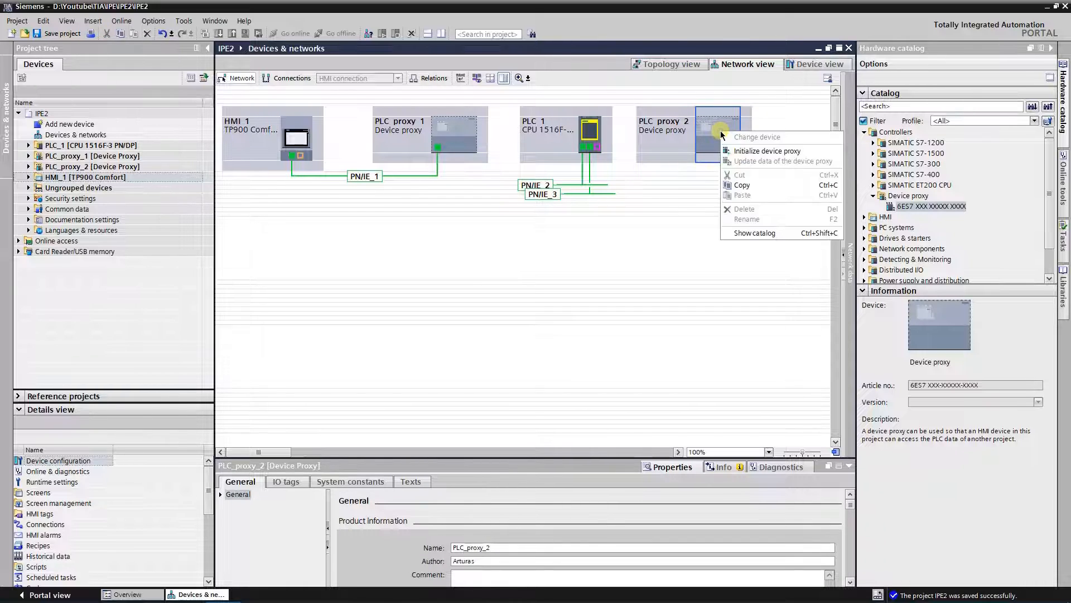
left_click(743, 150)
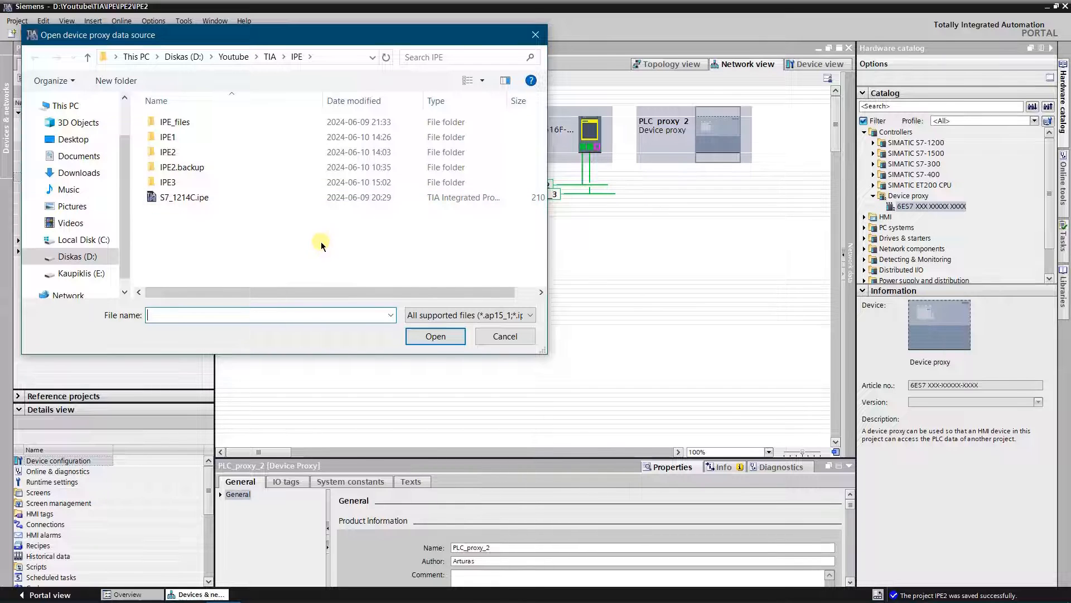
- Open IPE3.s7p from the IPE3\Ipe3 project folder as the data source for the new device proxy
double_click(165, 183)
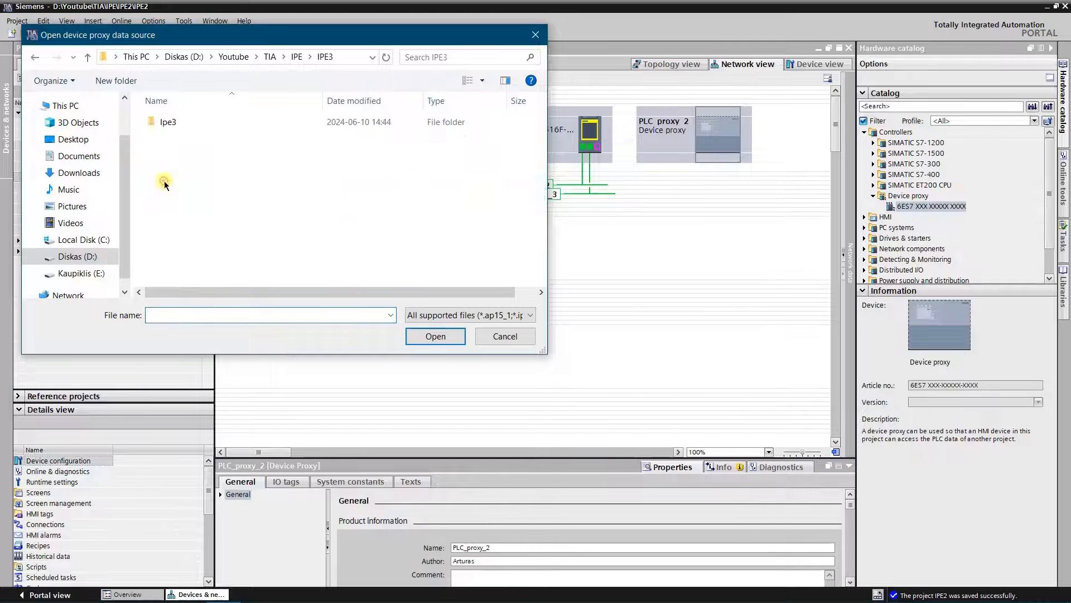
left_click(169, 124)
double_click(169, 123)
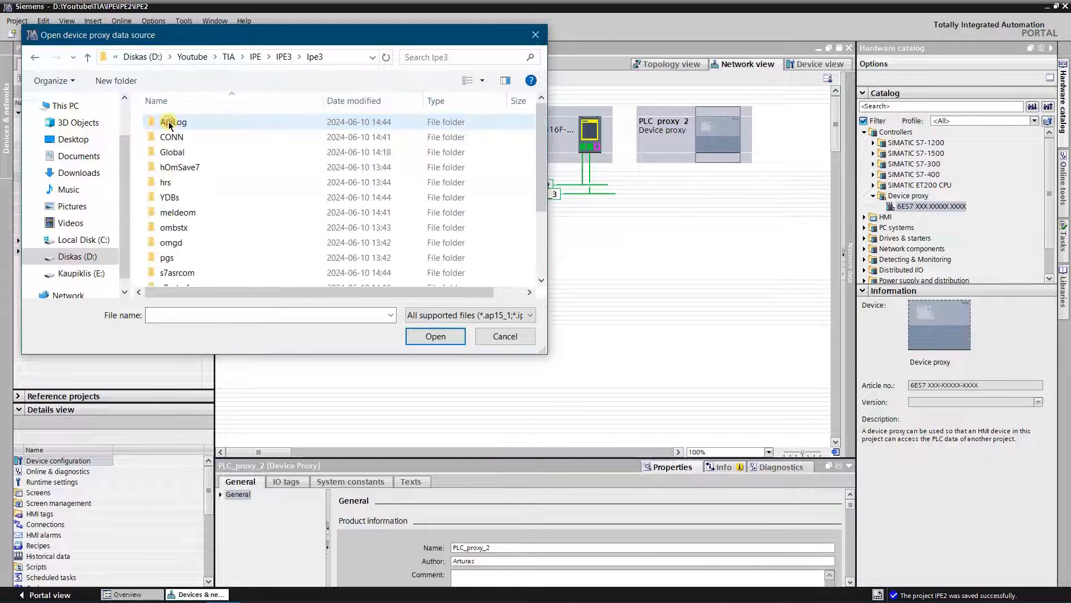
scroll(168, 123, "down", 5)
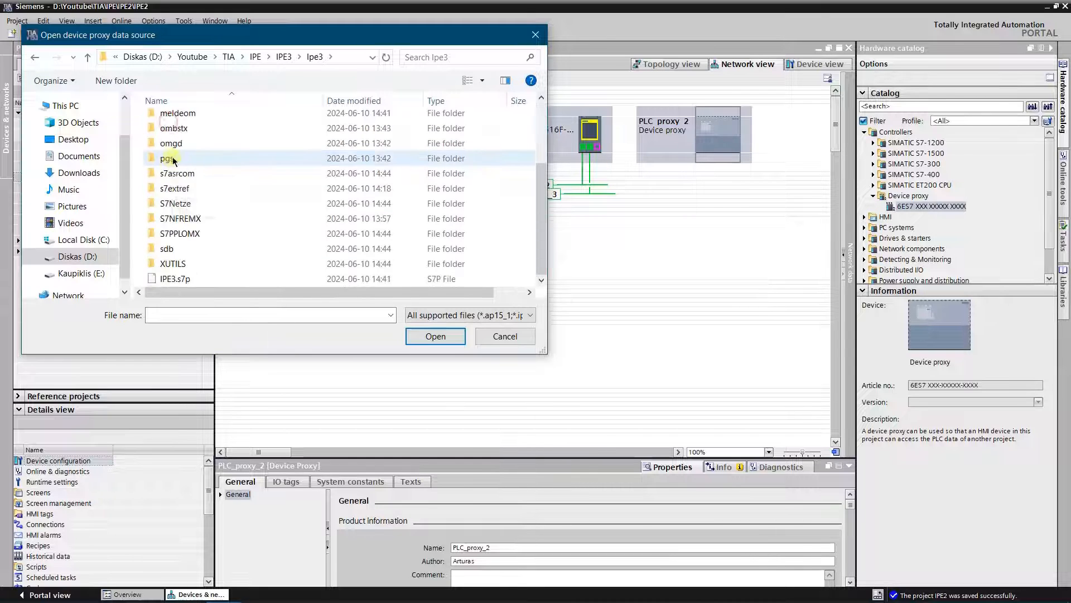
left_click(180, 281)
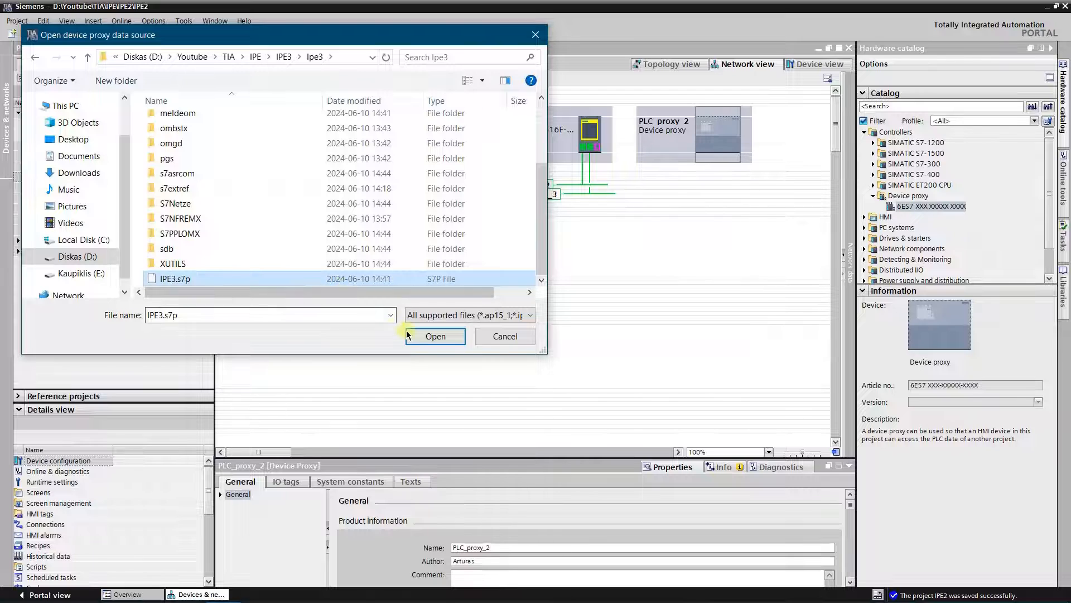
left_click(420, 337)
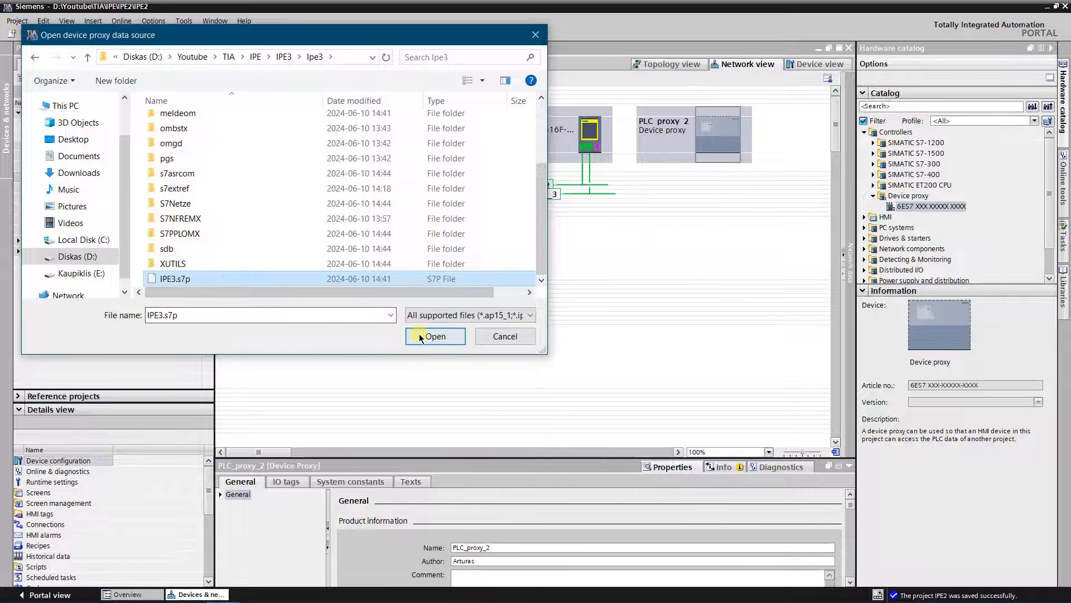
left_click(435, 337)
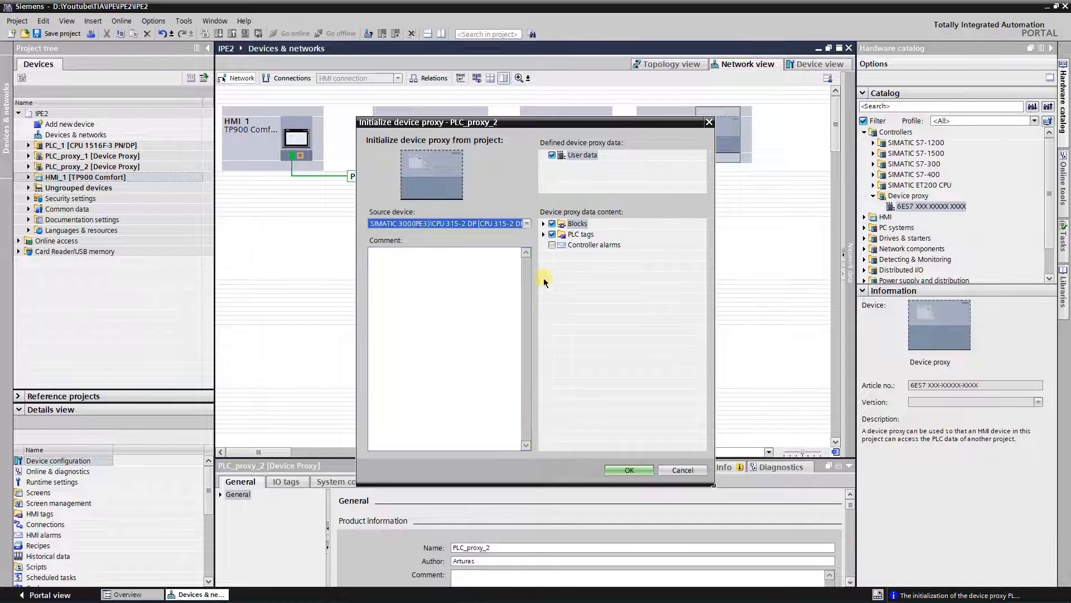
- Initialize the proxy from CPU 315-2 DP with block myDB, the PLC tag symbols and controller alarms
left_click(544, 224)
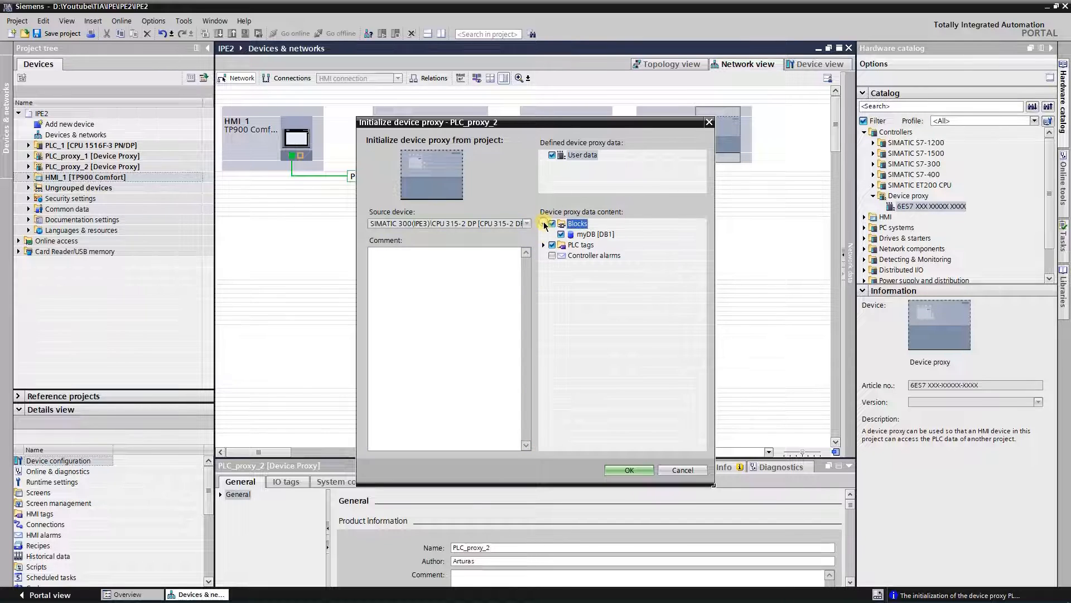
left_click(544, 246)
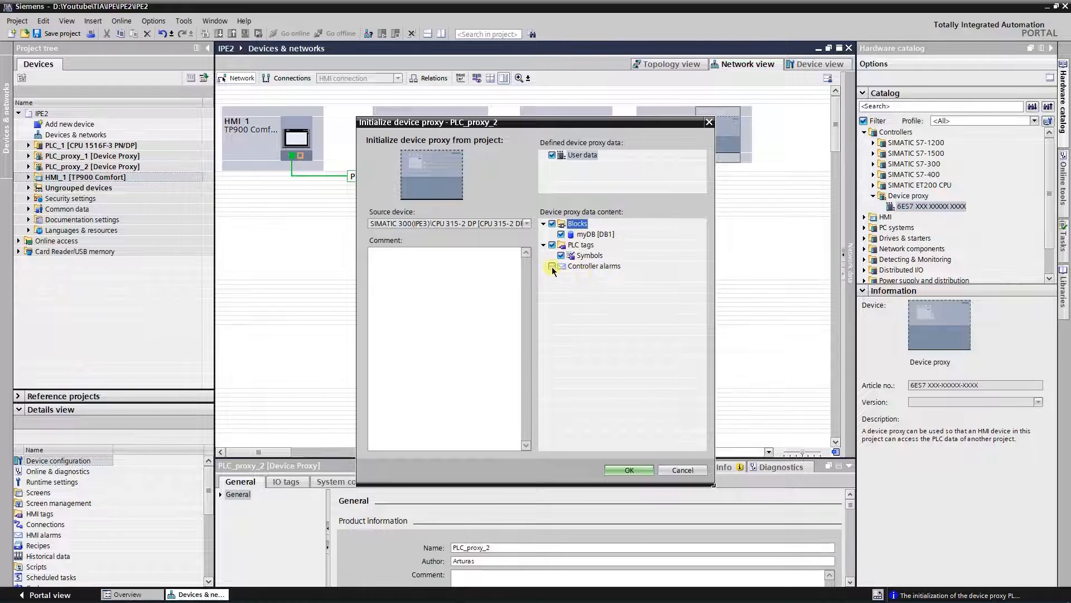
left_click(552, 267)
left_click(632, 470)
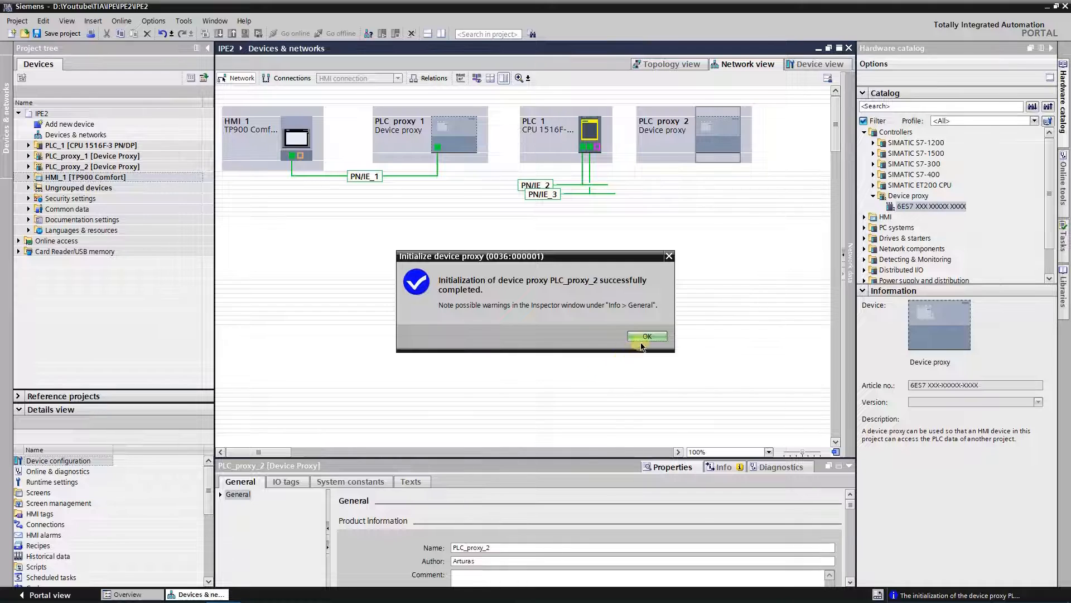
left_click(642, 336)
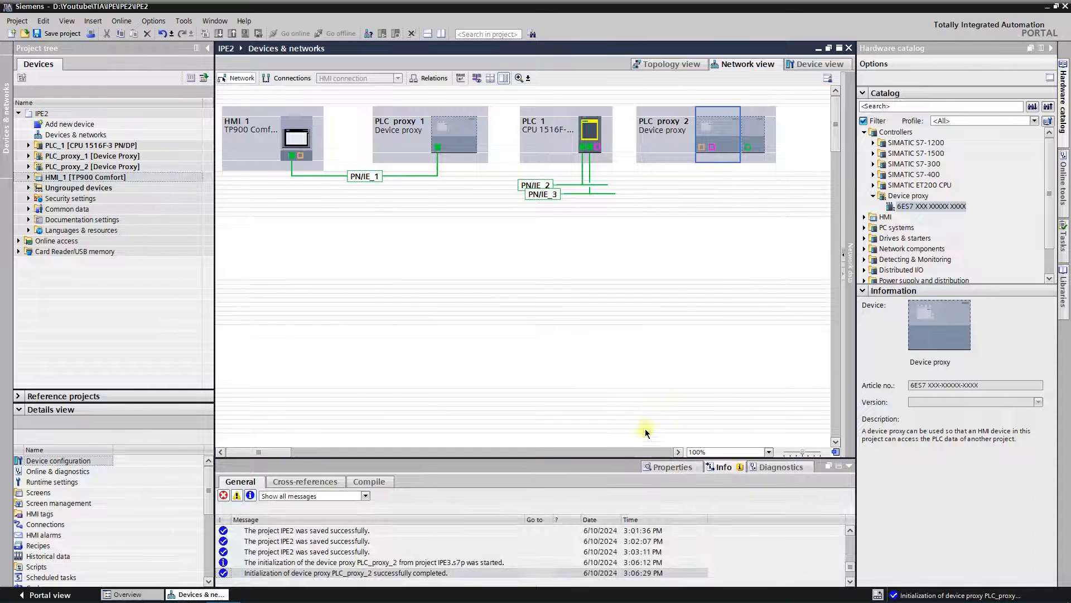
- Rename the newly initialized device proxy as S7_300
left_click(665, 466)
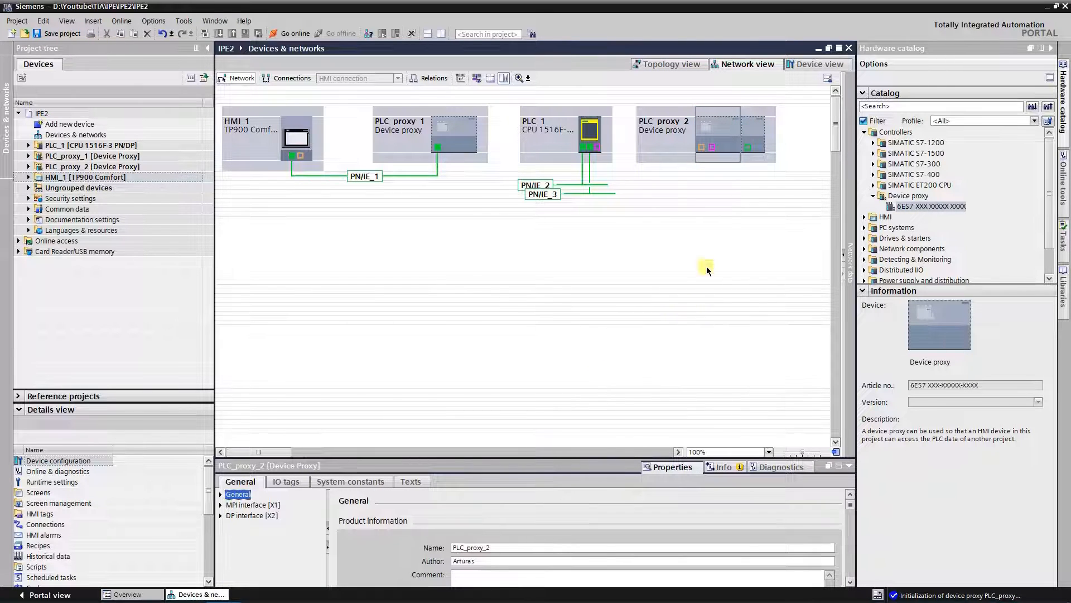
left_click(675, 125)
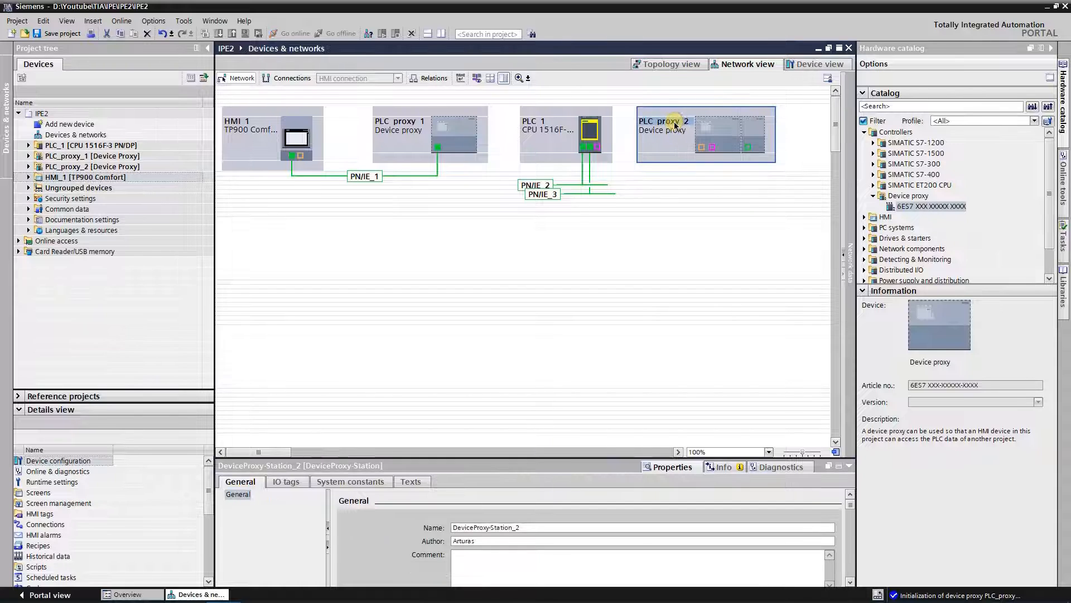
left_click(675, 122)
type("S7")
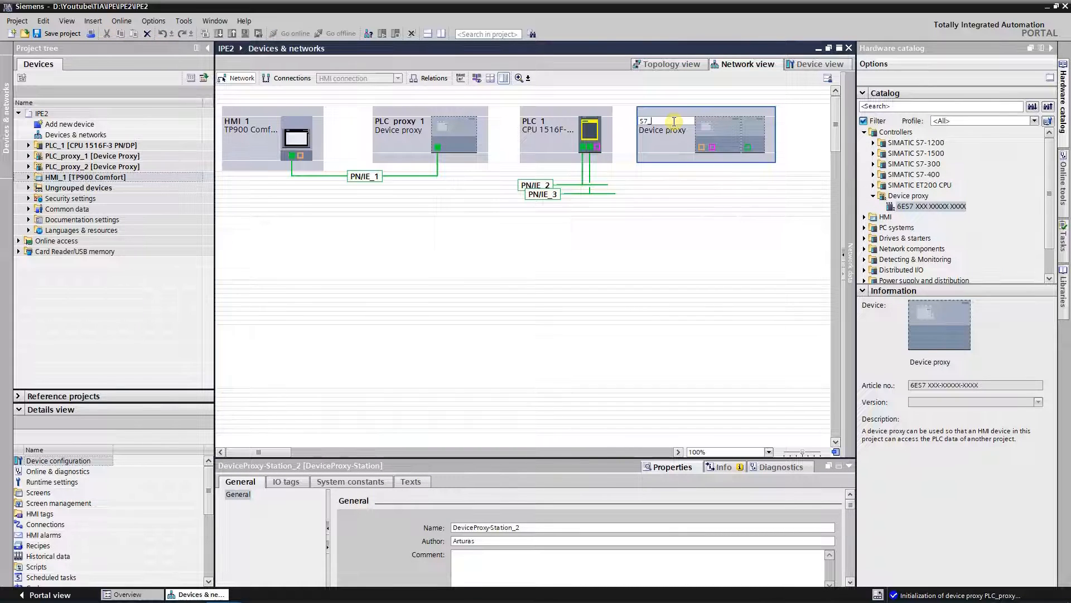
type("_300")
key("Return")
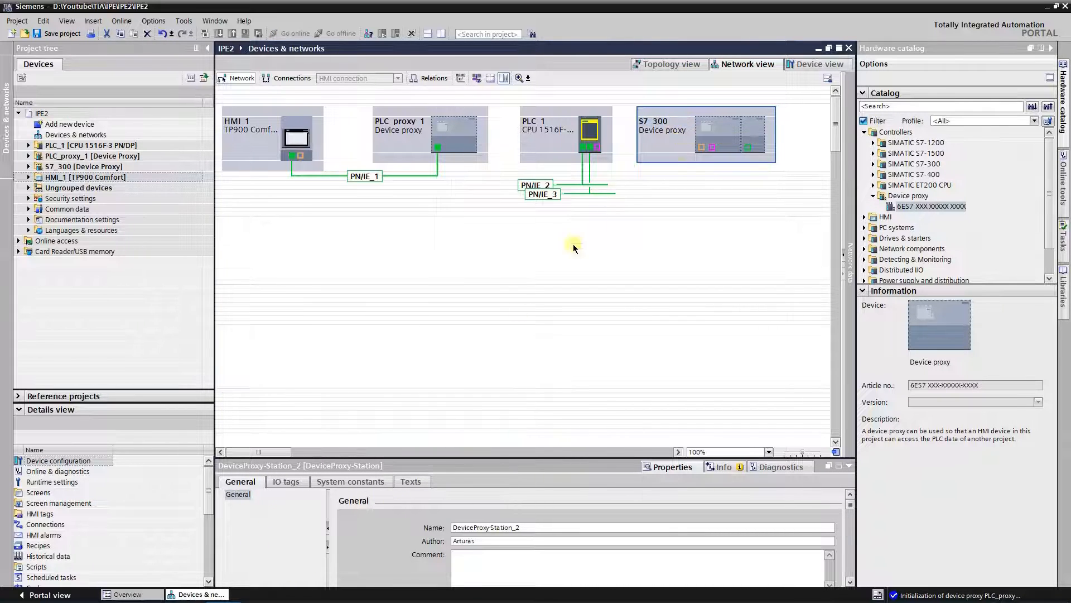
- Check the Ethernet addresses of the S7_300 proxy's CP 343-1 Lean and network its interface with subnet PN/IE_1
left_click(713, 135)
left_click(747, 147)
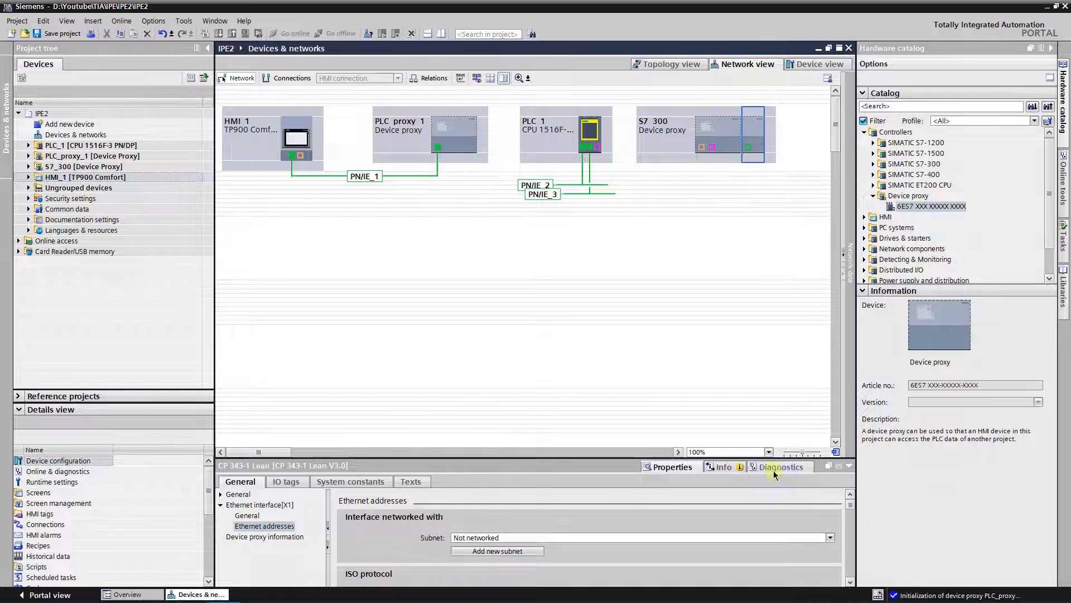
left_click(851, 582)
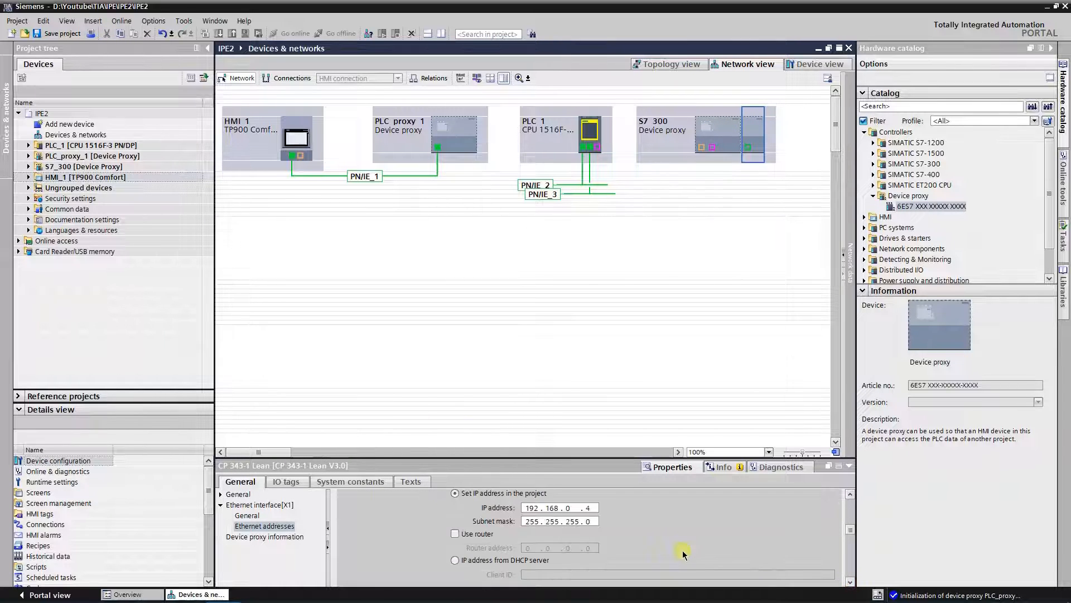
left_click(850, 494)
left_click(850, 494)
left_click(850, 494)
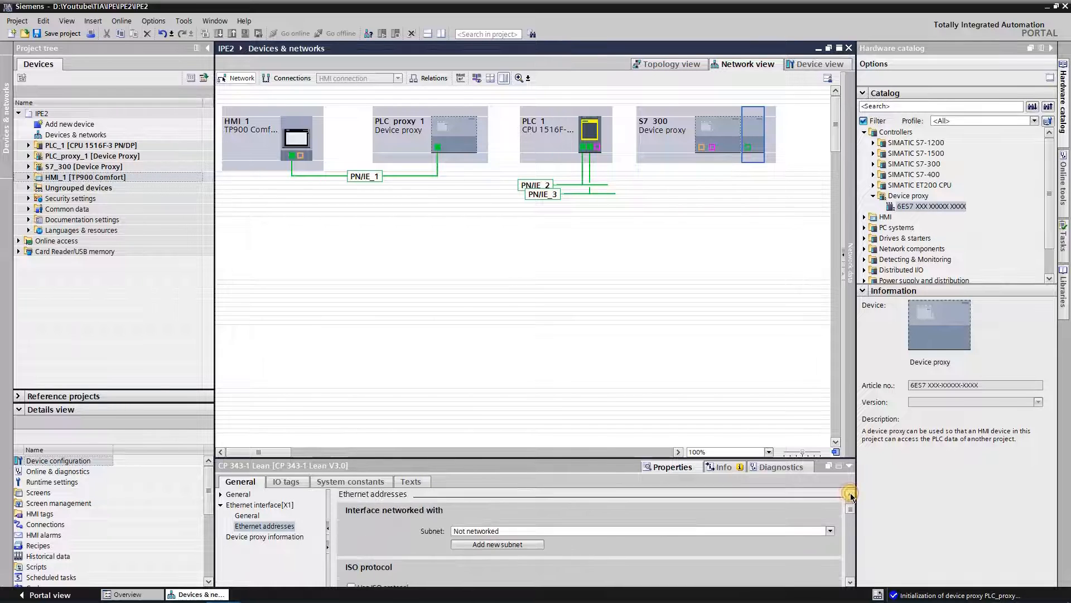
left_click(831, 531)
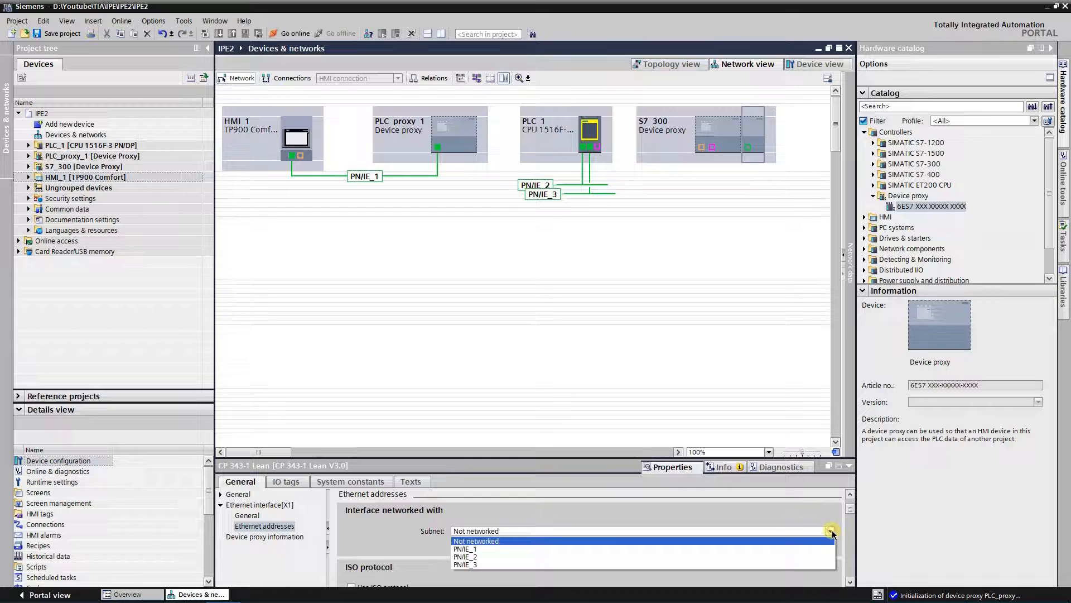
left_click(482, 548)
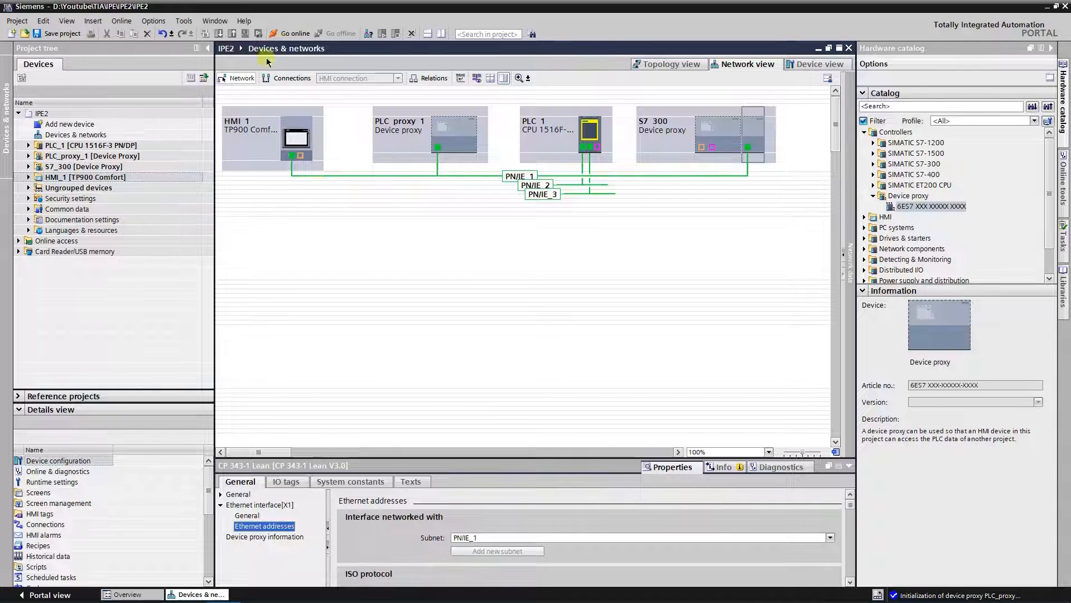
- Create an HMI connection from the S7_300 proxy's CP Ethernet interface to HMI_1's PROFINET interface, return to network mode and save the project
left_click(279, 78)
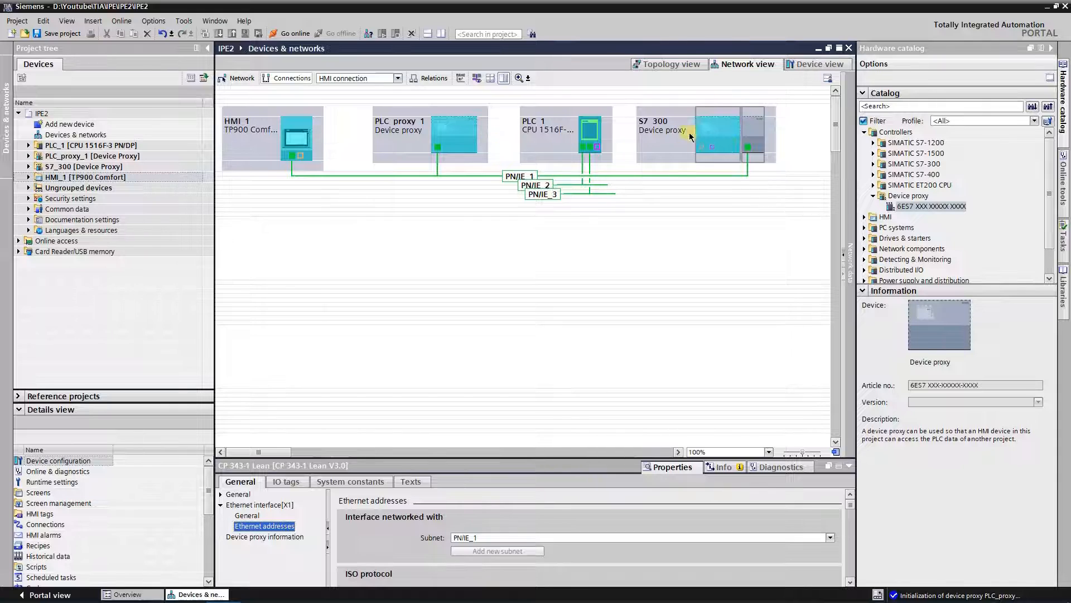
left_click_drag(748, 146, 292, 159)
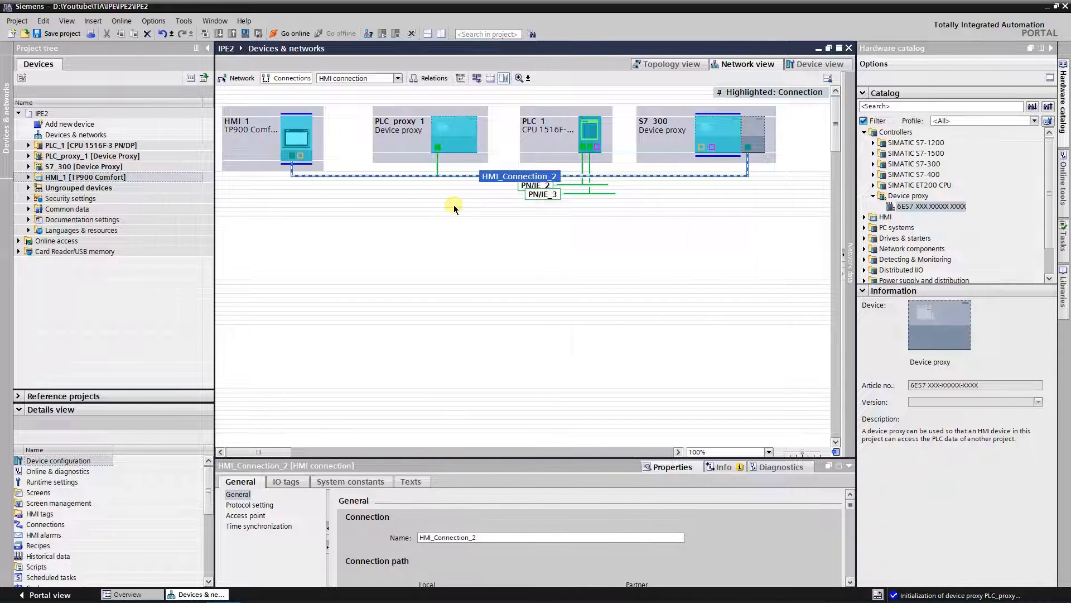
left_click(246, 82)
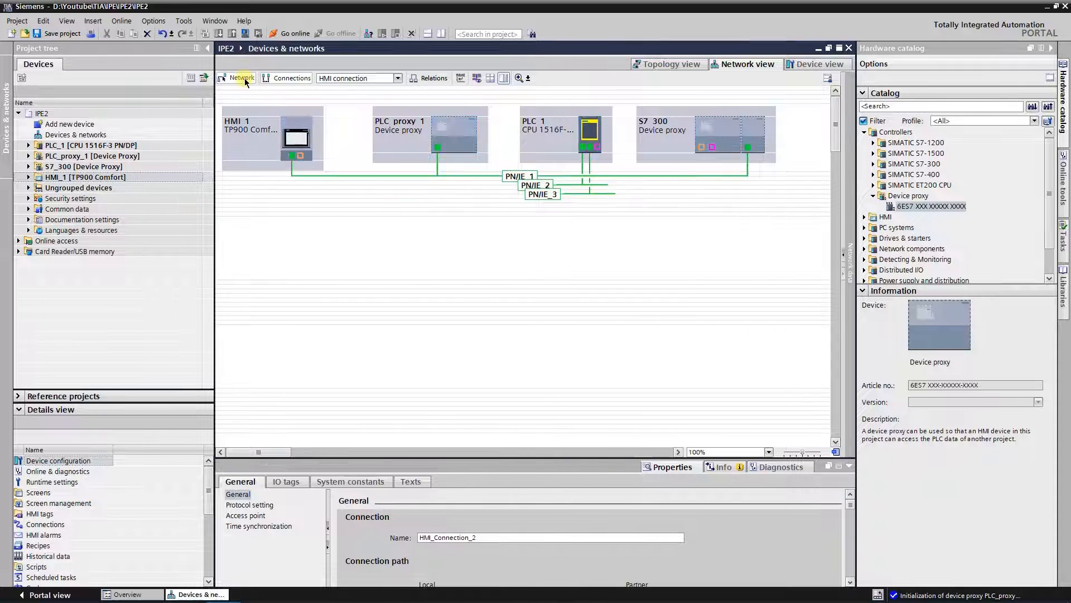
left_click(68, 34)
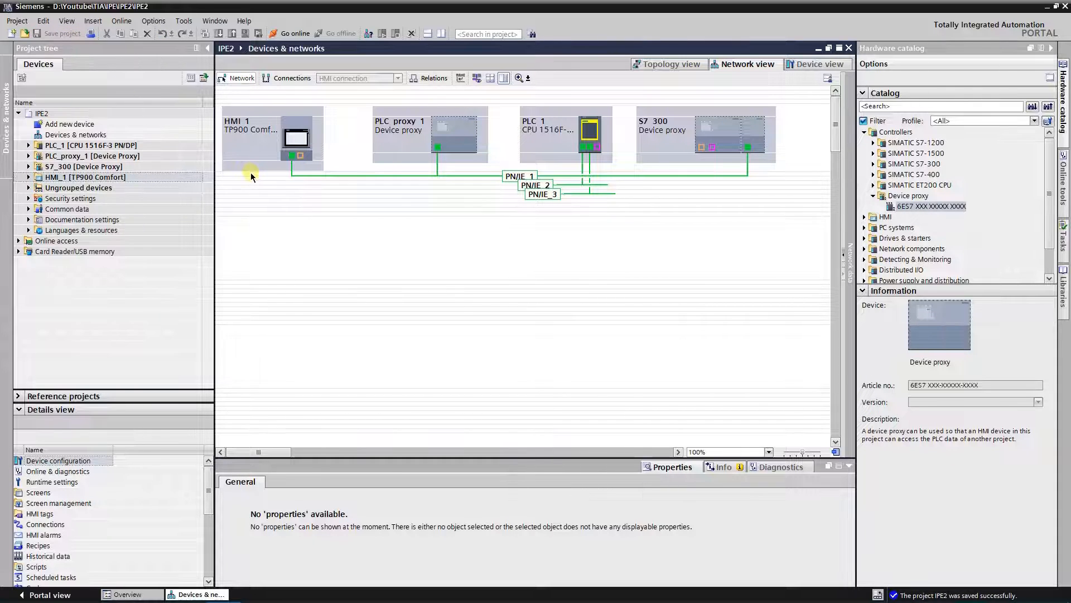
- Examine the blocks and PLC tags of the S7_300 device proxy in the project
left_click(30, 166)
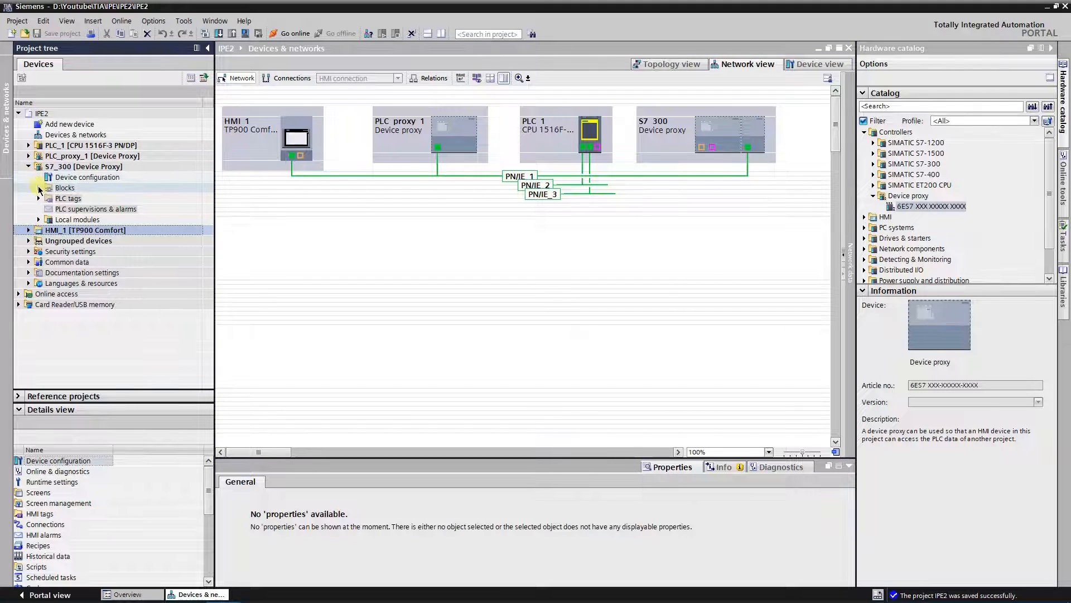
left_click(39, 188)
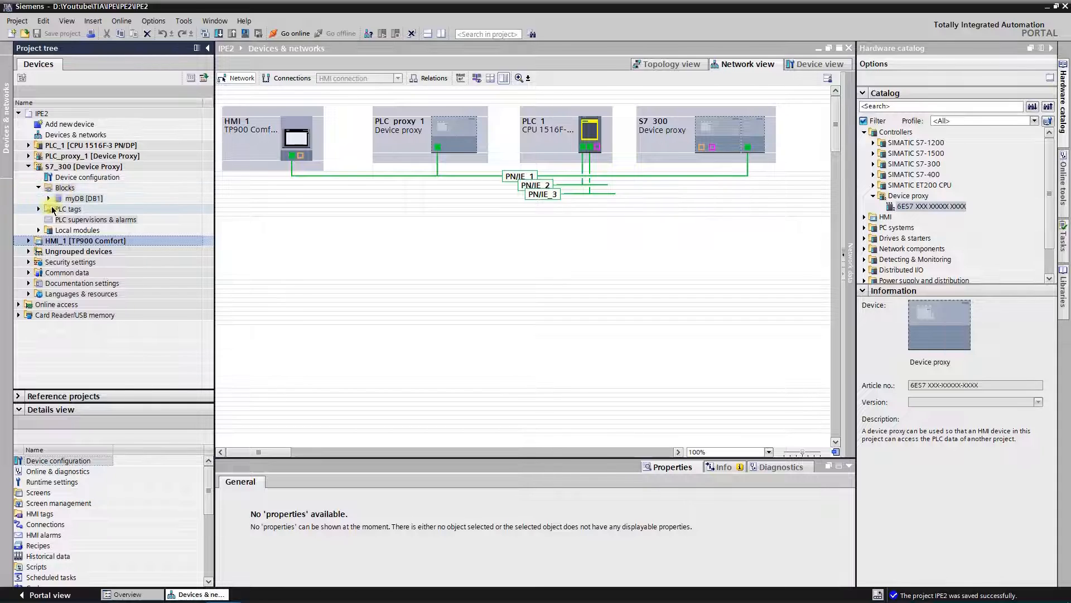
left_click(39, 209)
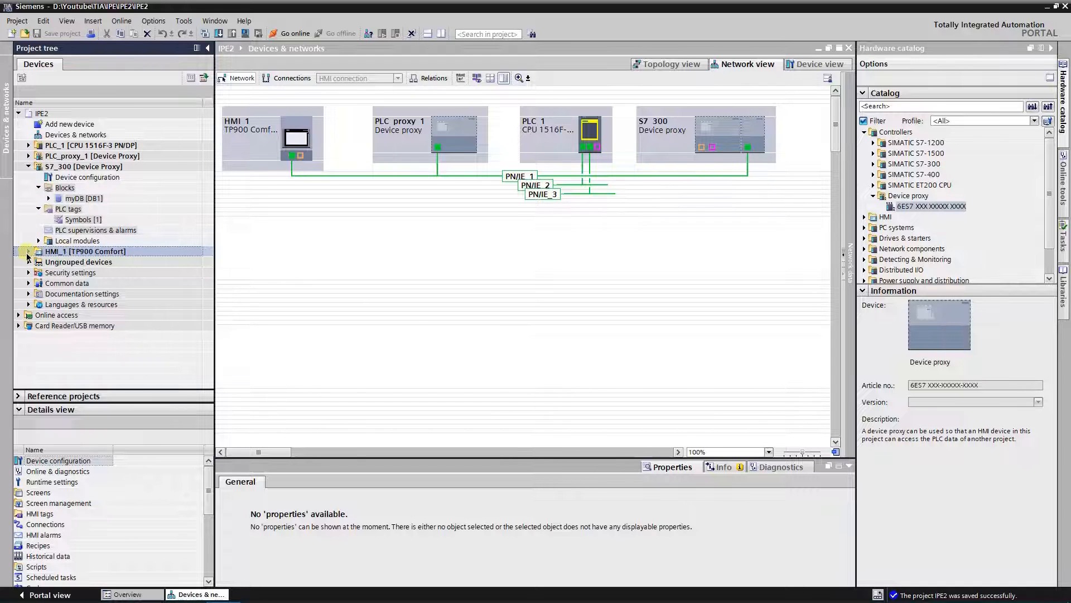
- Review HMI_Connection_2 in HMI_1's connections, including its station, partner and parameters, and close the connections editor
left_click(29, 251)
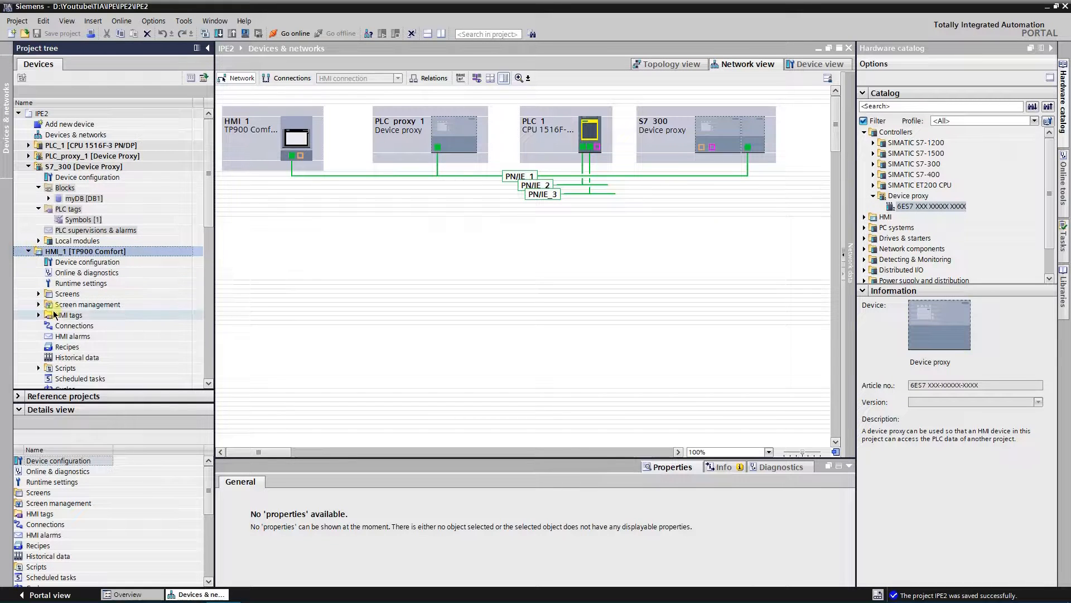
double_click(72, 325)
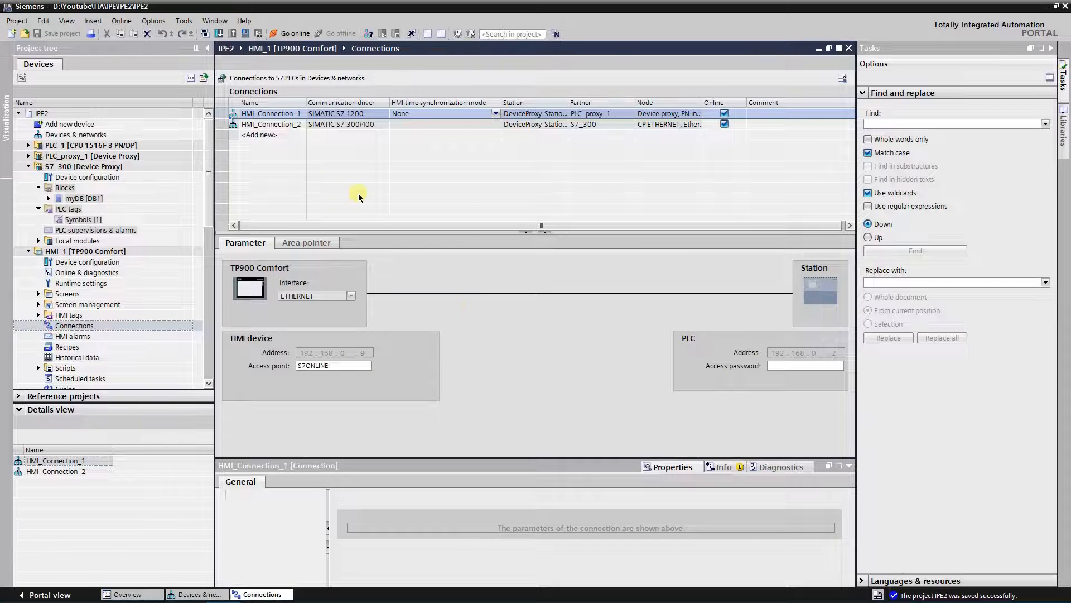
left_click(226, 124)
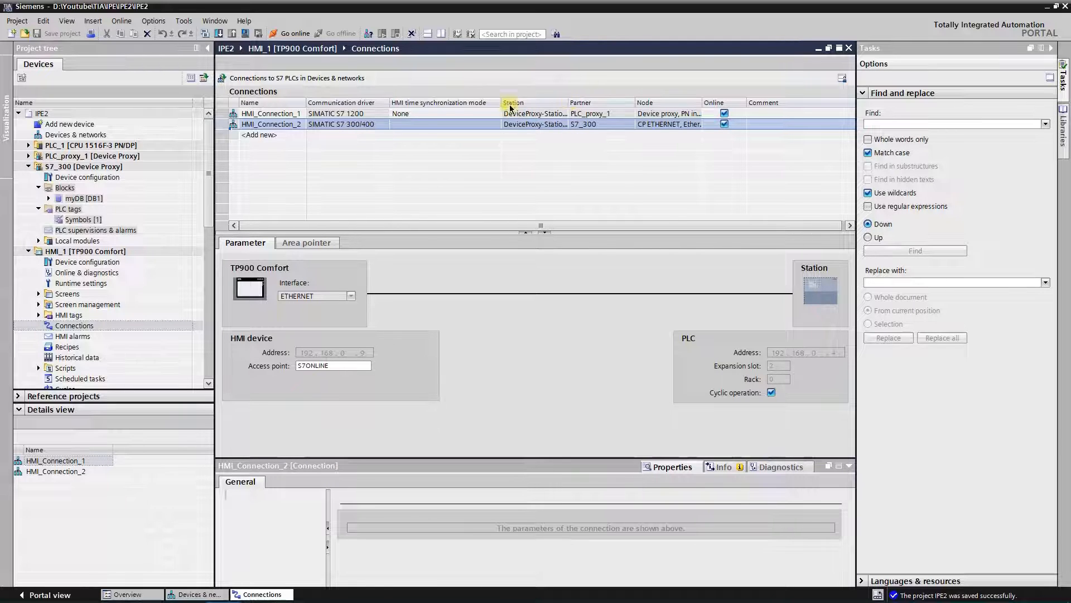
left_click_drag(502, 102, 487, 103)
left_click_drag(554, 103, 579, 103)
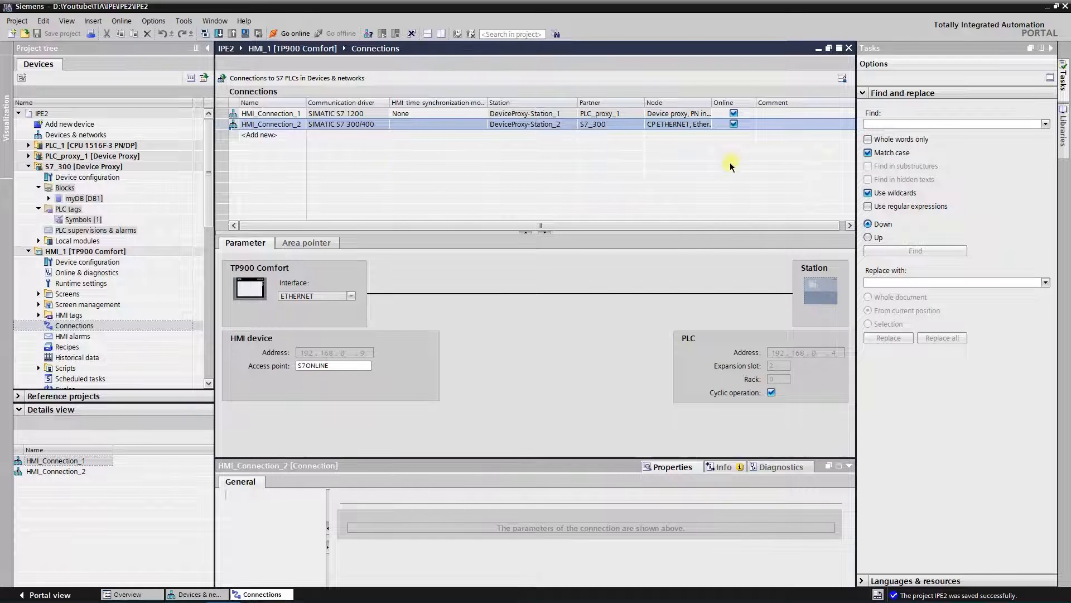
left_click(849, 48)
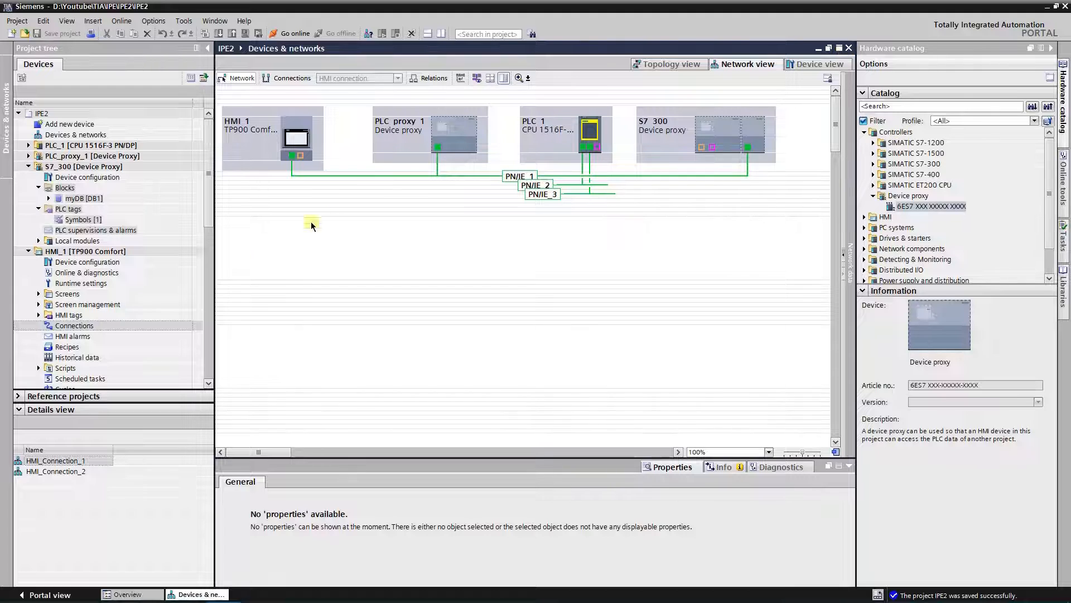
- Add the S7_300 PLC tag Inc and the myDB element M1 as HMI tags in HMI_1's default tag table
left_click(38, 315)
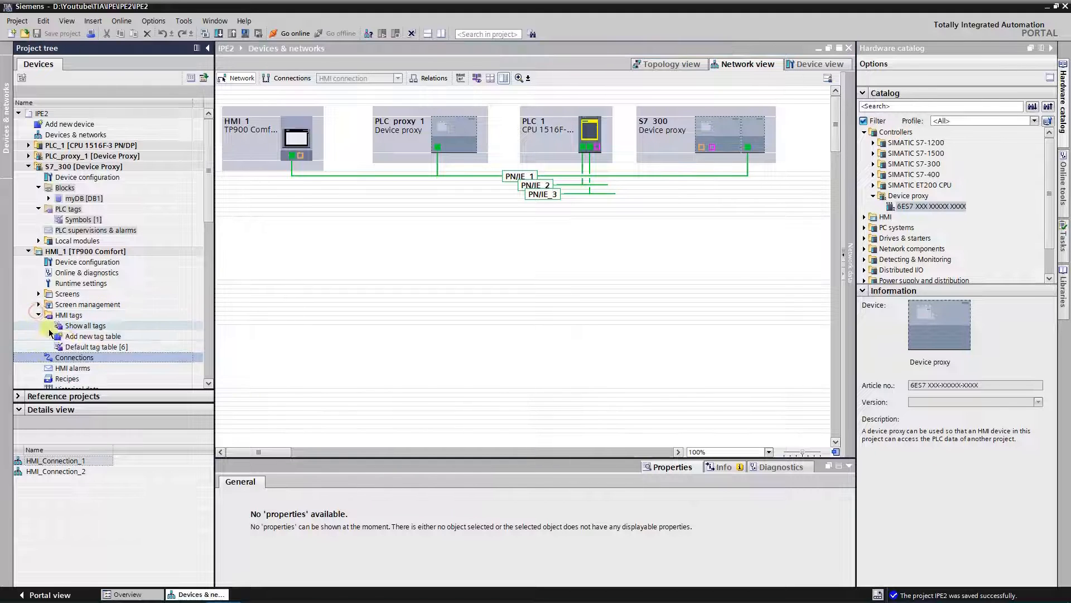
double_click(78, 347)
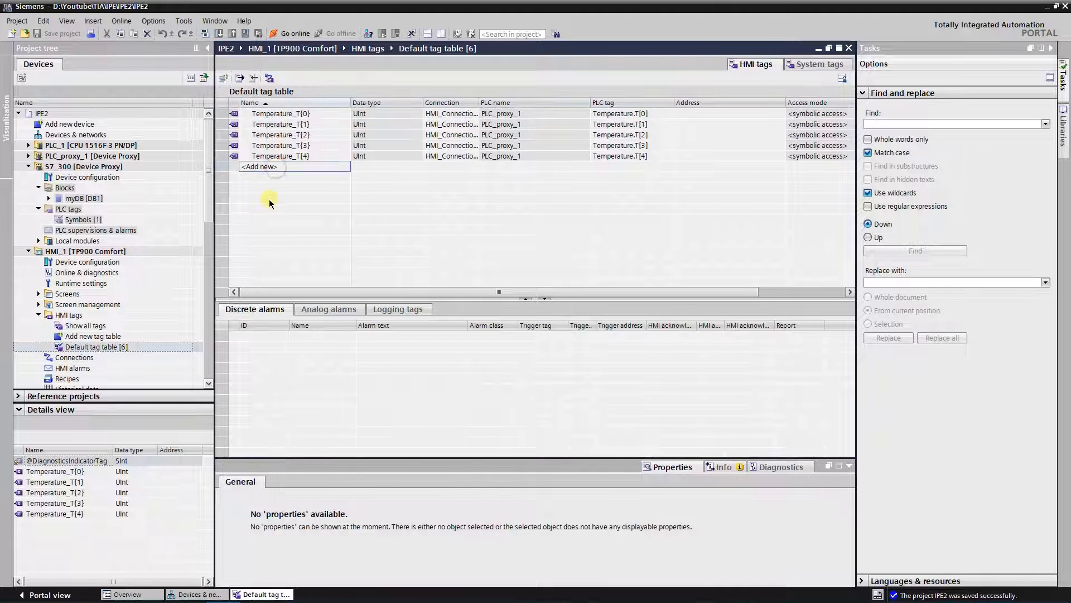
left_click(89, 220)
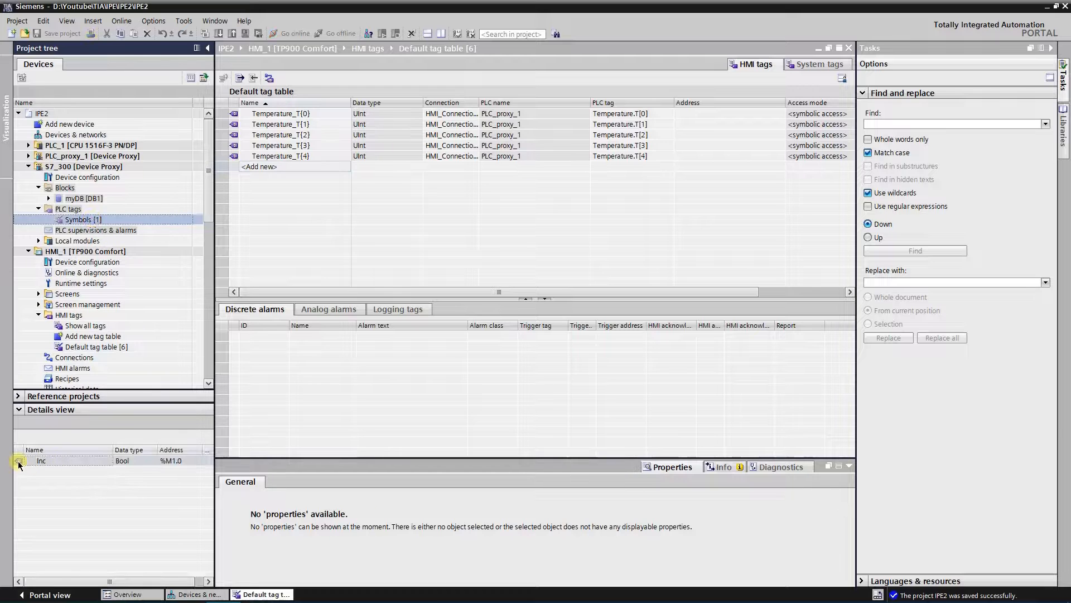
left_click_drag(19, 463, 276, 170)
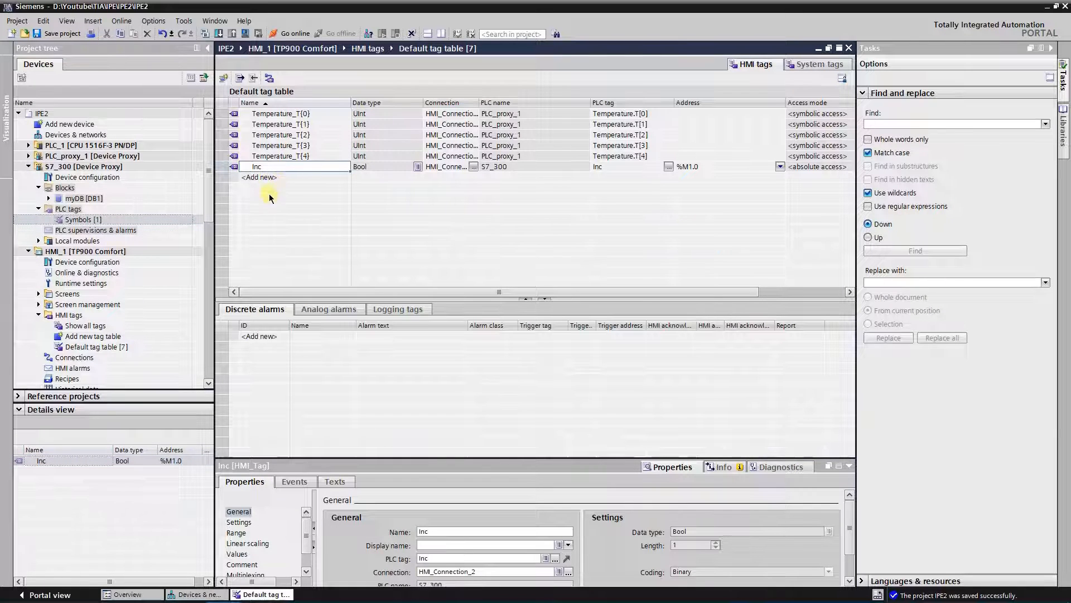
left_click(83, 198)
left_click_drag(42, 461, 266, 184)
- Set the acquisition cycle of HMI tag myDB_M1 to 500 ms
left_click_drag(376, 290, 494, 288)
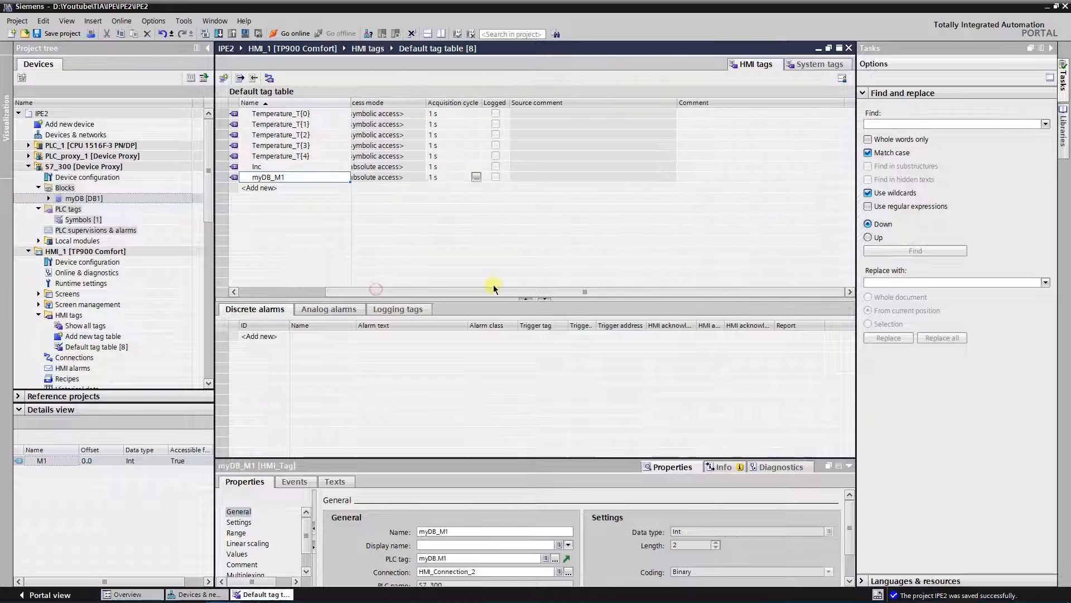
left_click(476, 177)
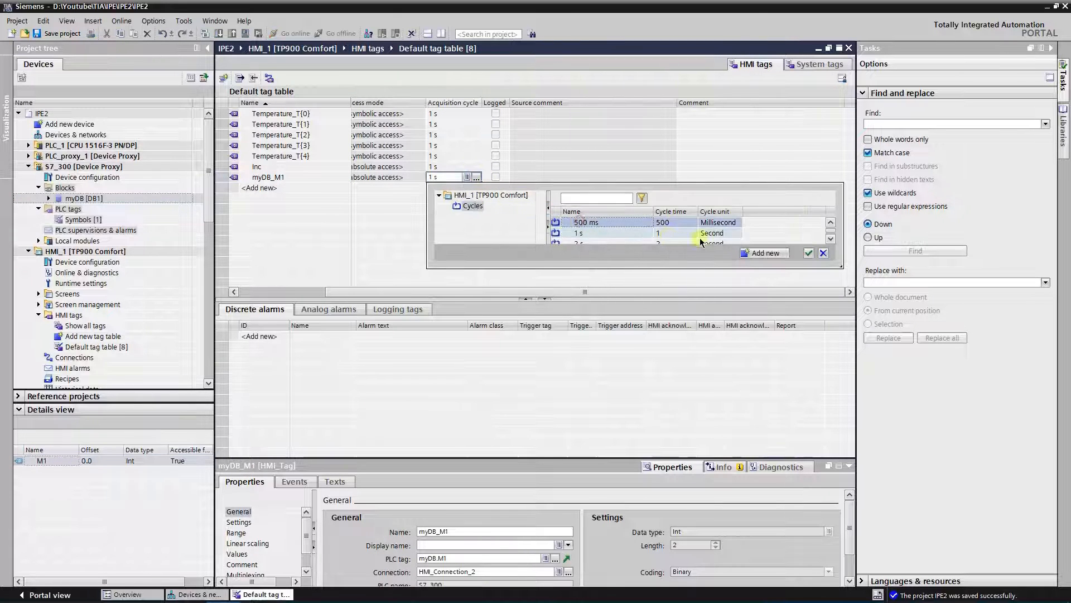
left_click(808, 253)
left_click_drag(750, 292, 665, 291)
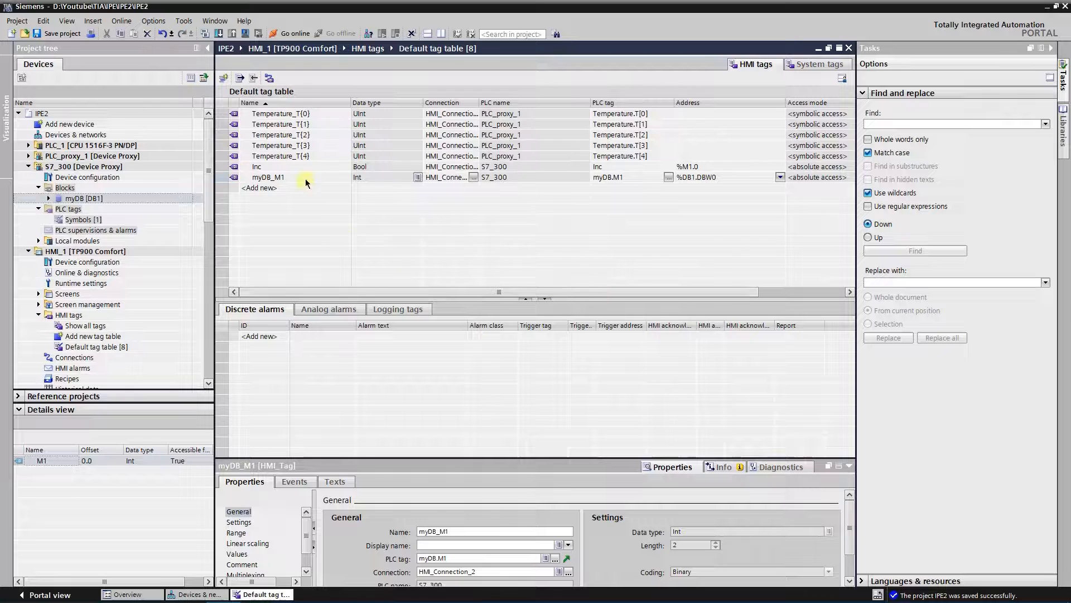
- Compile HMI_1, save the project and close the default tag table
left_click(204, 34)
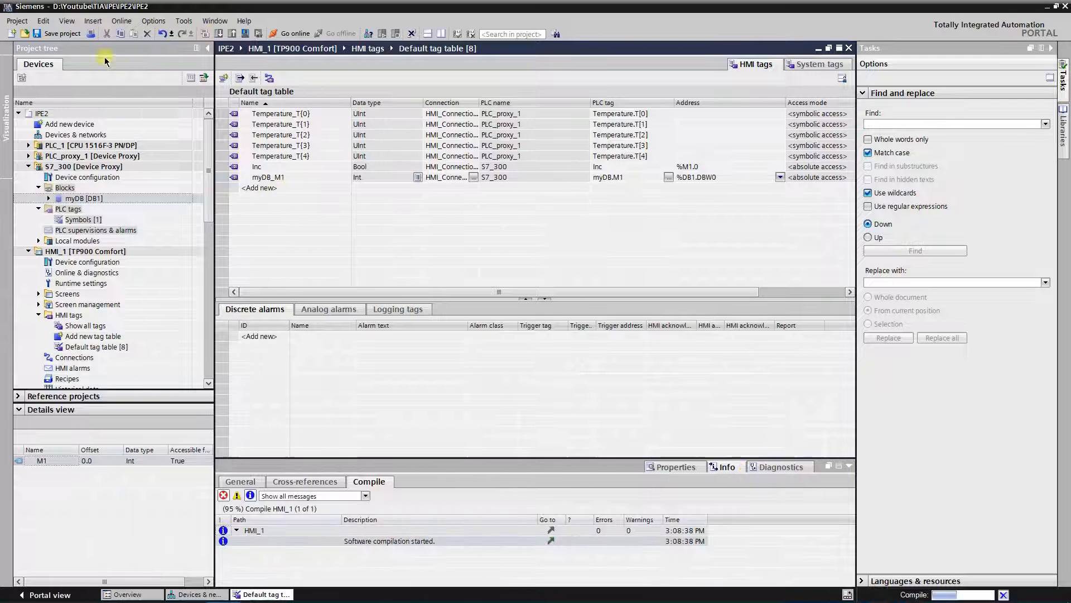
left_click(66, 35)
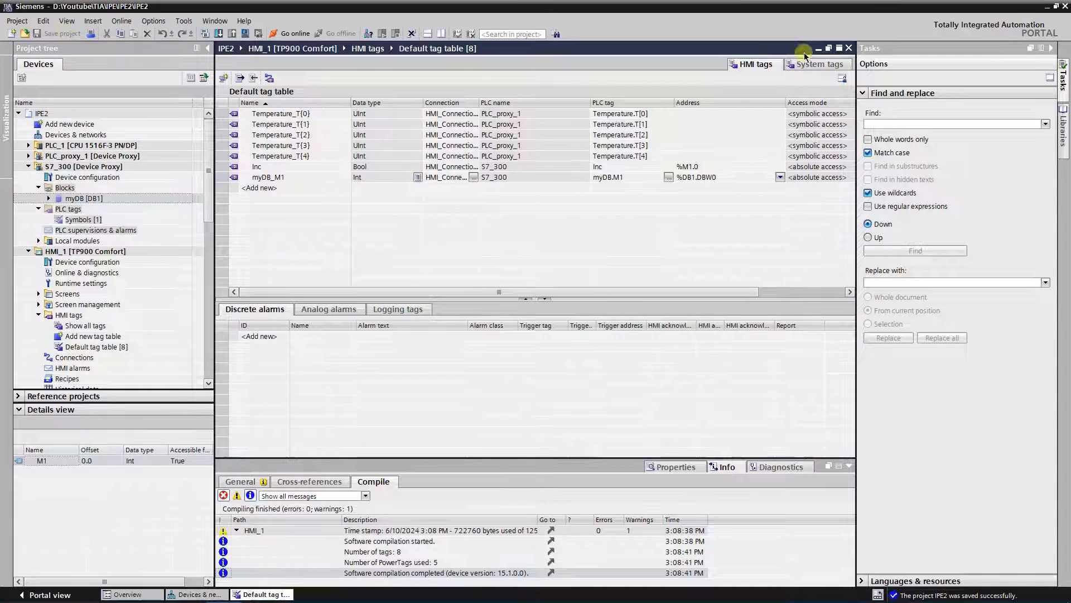
left_click(849, 49)
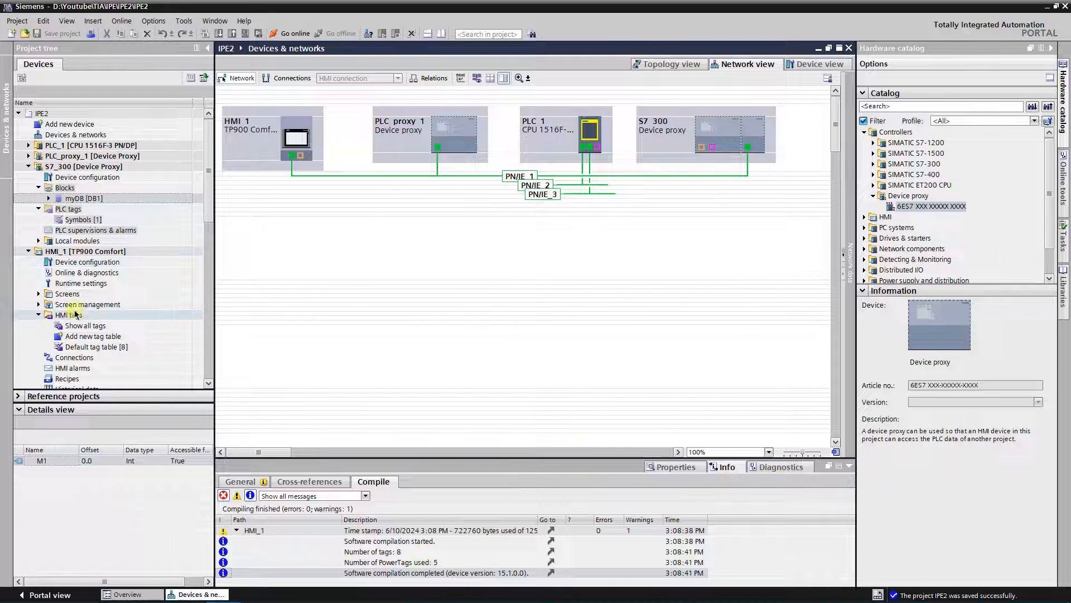
- Open HMI_1's Root screen for editing
left_click(38, 294)
left_click(38, 294)
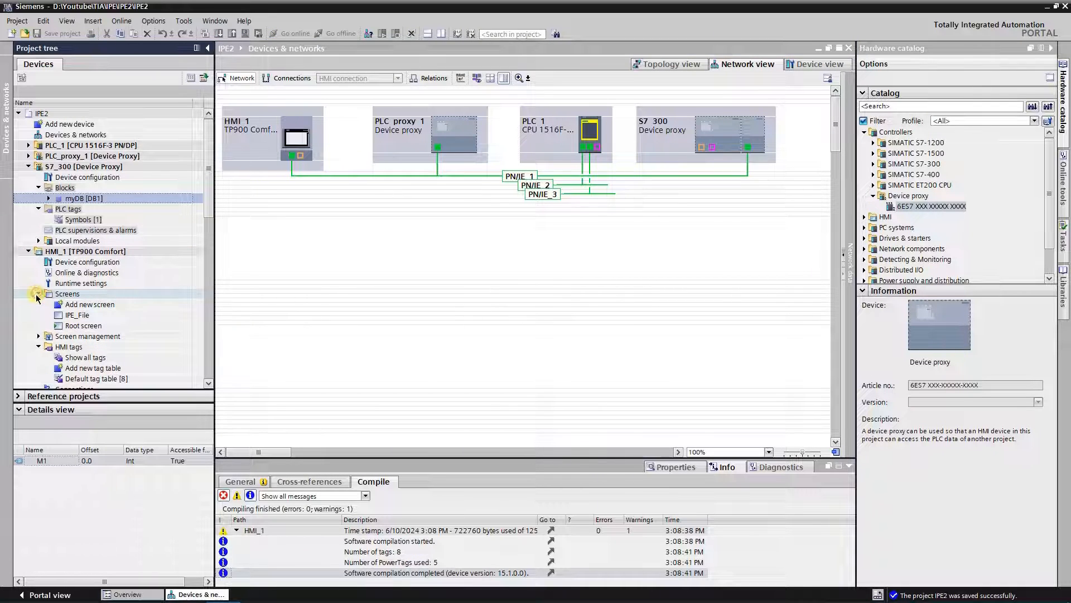
double_click(78, 326)
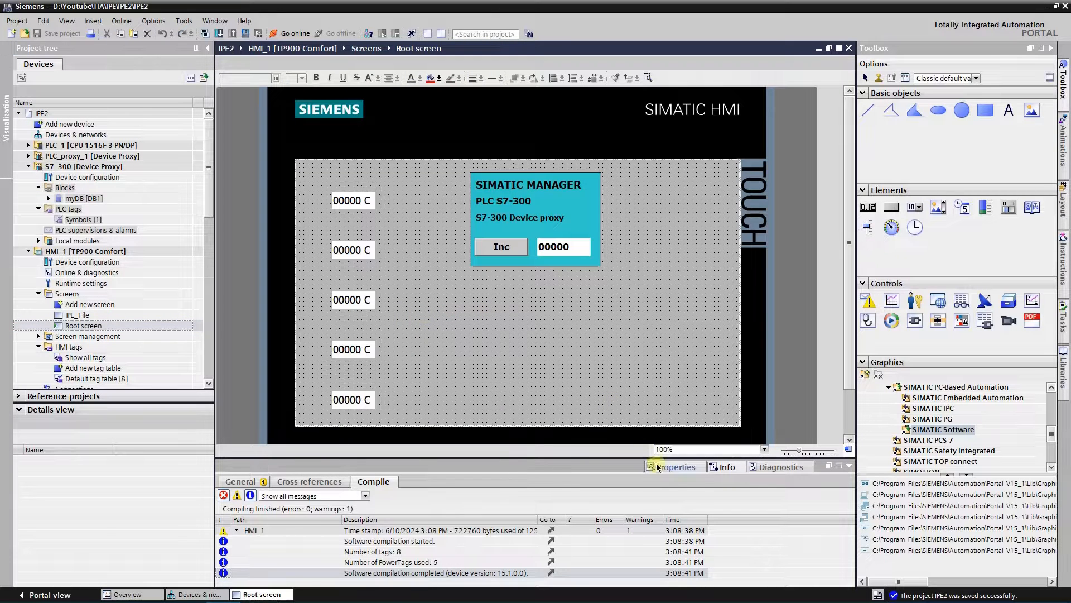
left_click(486, 310)
- Add an Appearance animation to the Inc button, controlled by HMI tag Inc
left_click(501, 247)
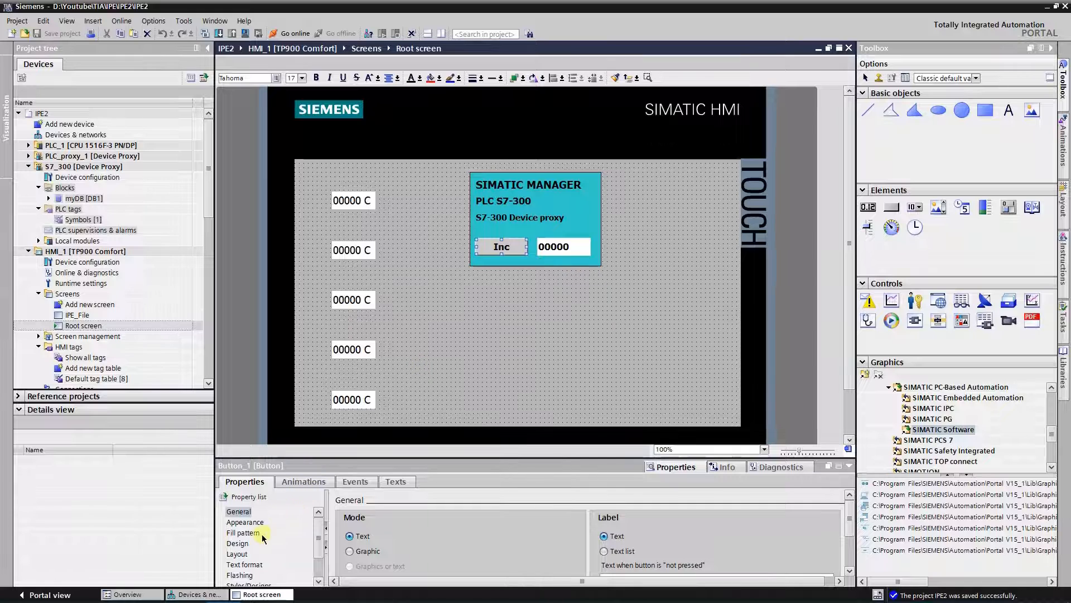
left_click(301, 482)
double_click(265, 542)
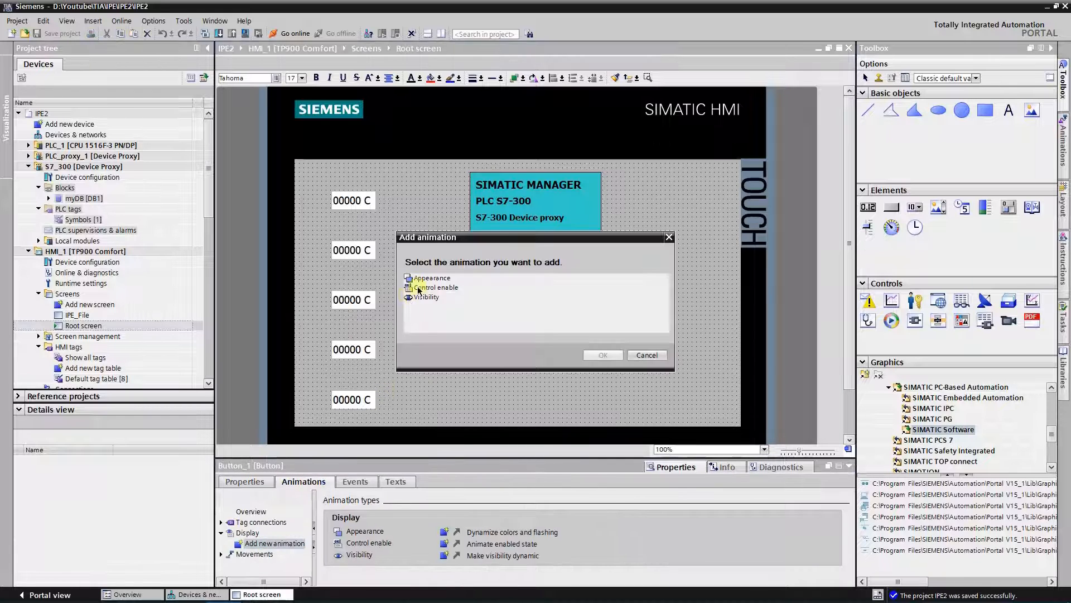
left_click(589, 356)
left_click(569, 531)
left_click(517, 392)
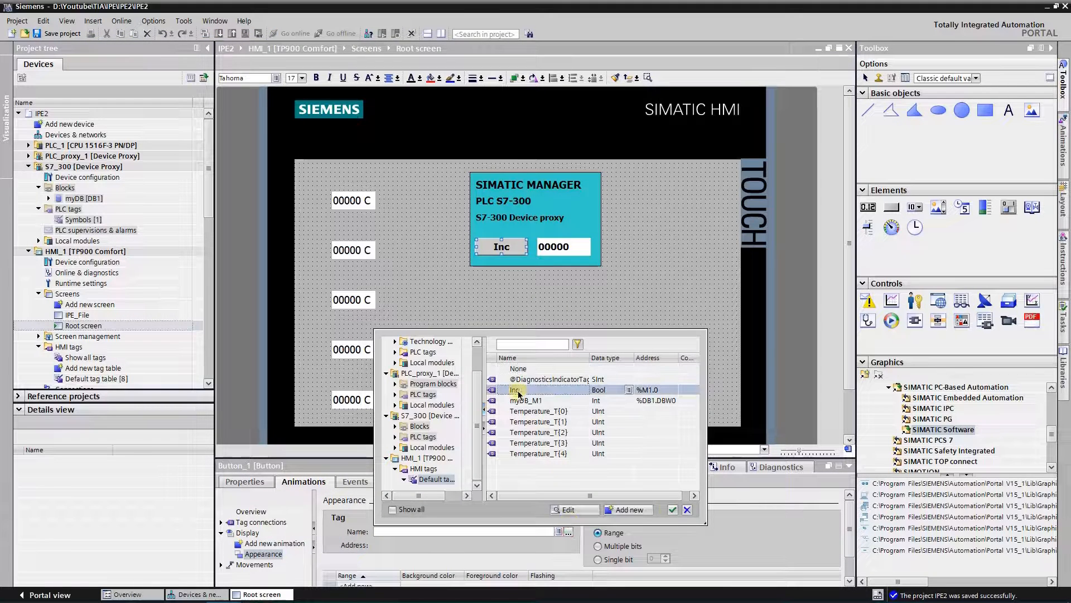
left_click(670, 511)
- Define the button's appearance ranges: yellow background (255, 255, 0) for value 0 and green (0, 255, 0) for value 1
scroll(676, 514, "down", 2)
left_click(357, 556)
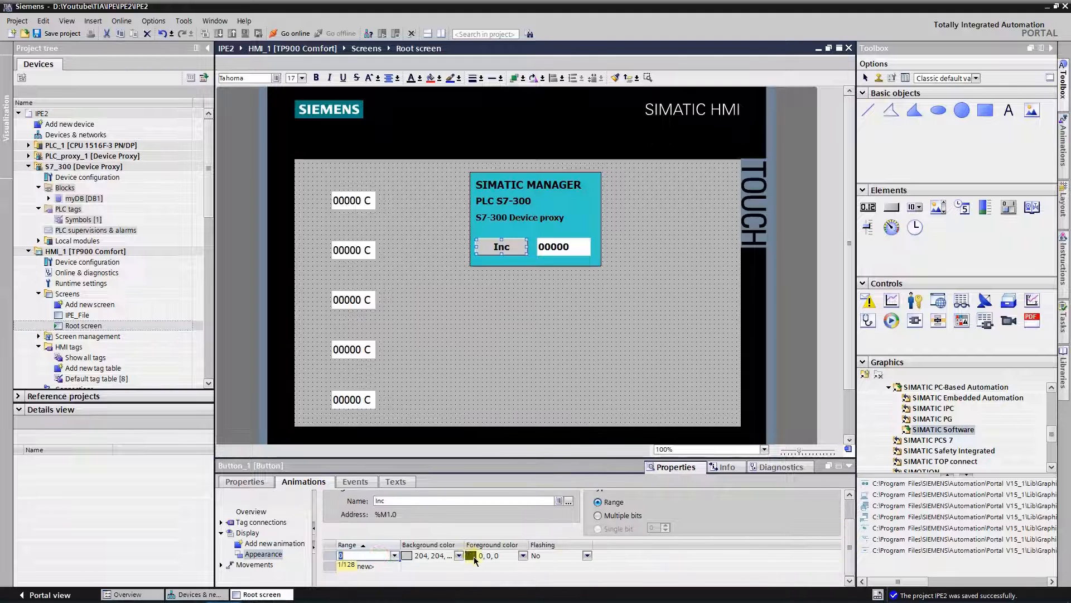
left_click(459, 556)
left_click(425, 496)
left_click(357, 567)
left_click(459, 566)
left_click(434, 506)
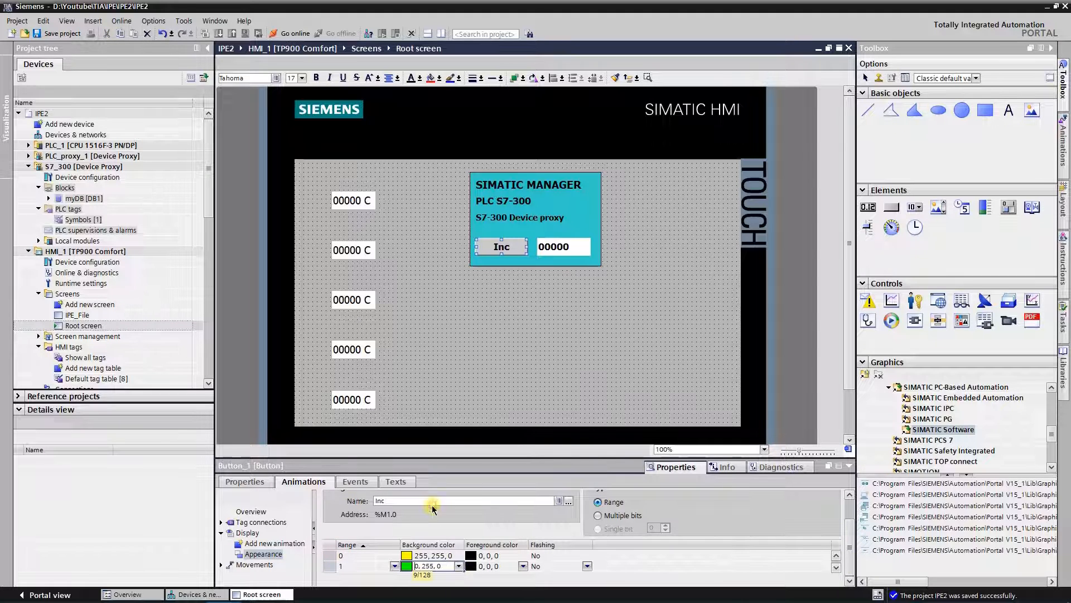
- Assign the InvertBit function with tag Inc to the Inc button's Click event and compile HMI_1
left_click(355, 481)
left_click(358, 522)
type("inver")
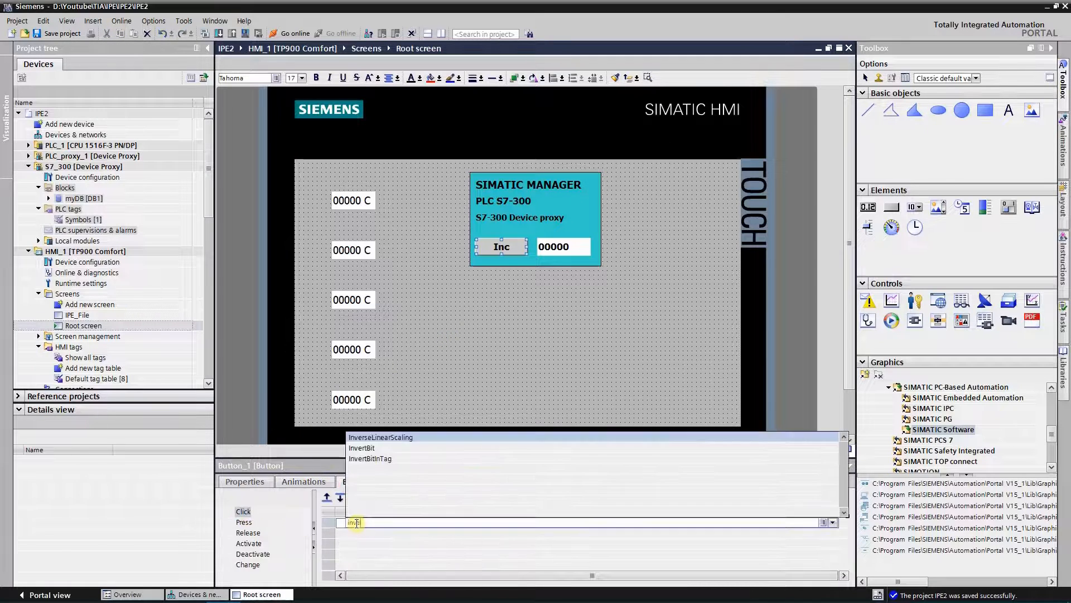
left_click(362, 449)
left_click(664, 533)
left_click(605, 445)
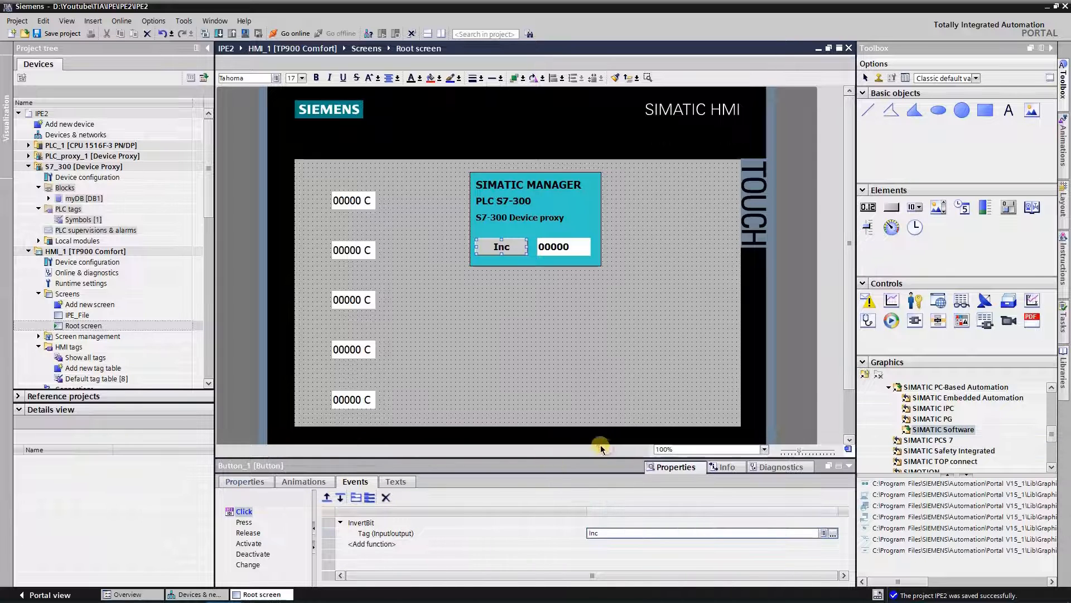
left_click(262, 483)
left_click(204, 33)
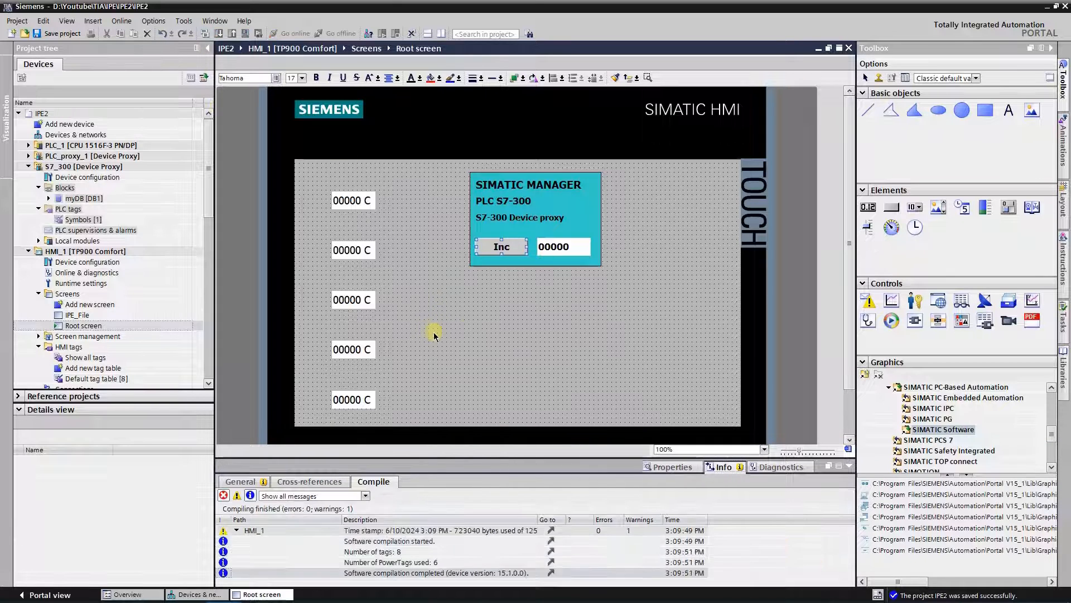
- Link the output field beside the Inc button to HMI tag myDB_M1
left_click(565, 247)
left_click(672, 466)
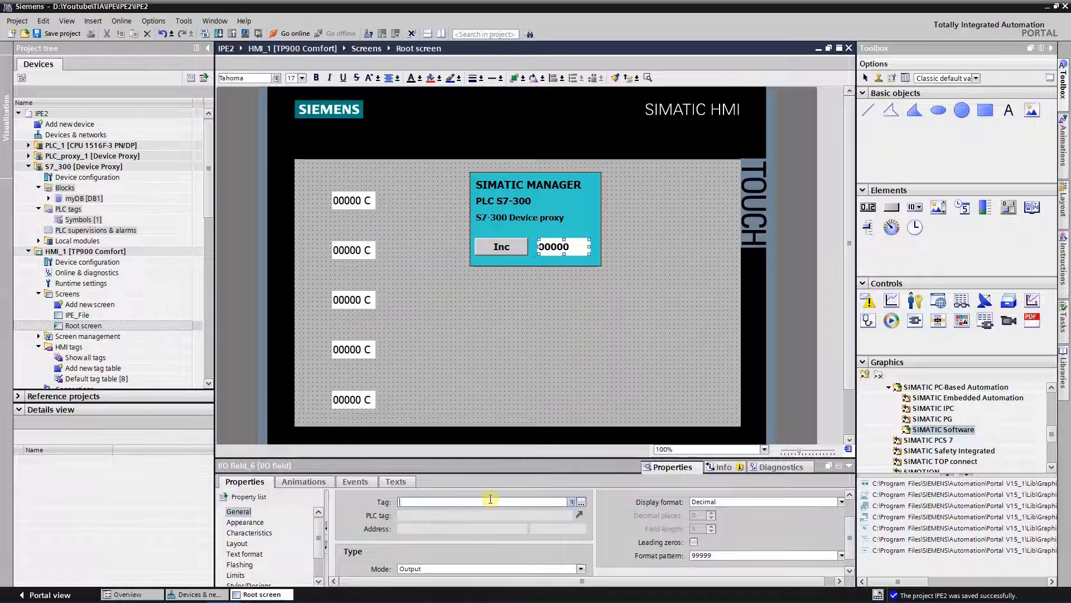
left_click(581, 502)
left_click(558, 369)
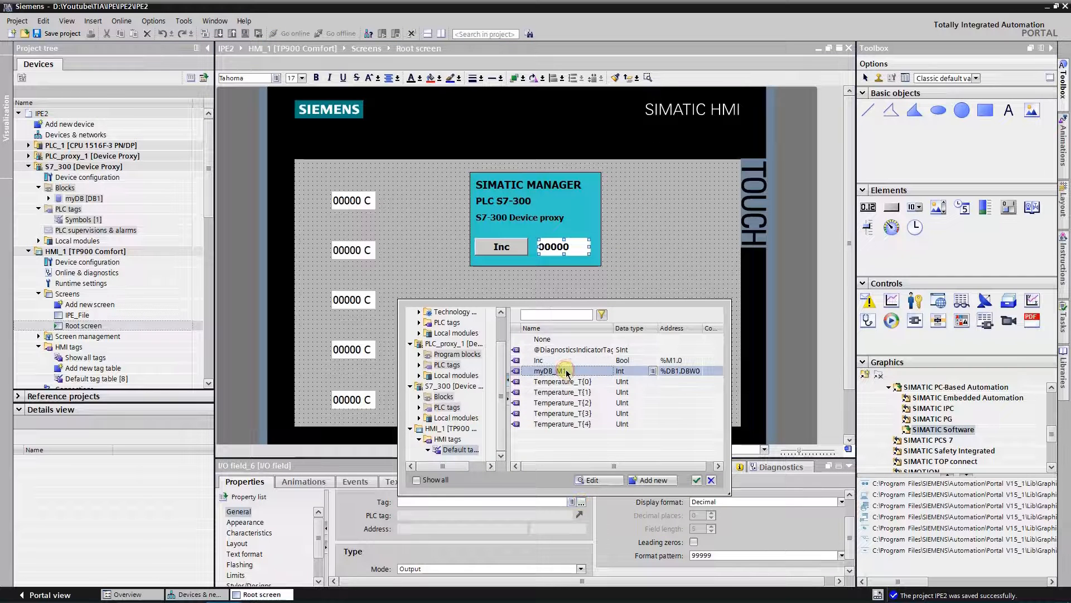
left_click(699, 480)
left_click(605, 399)
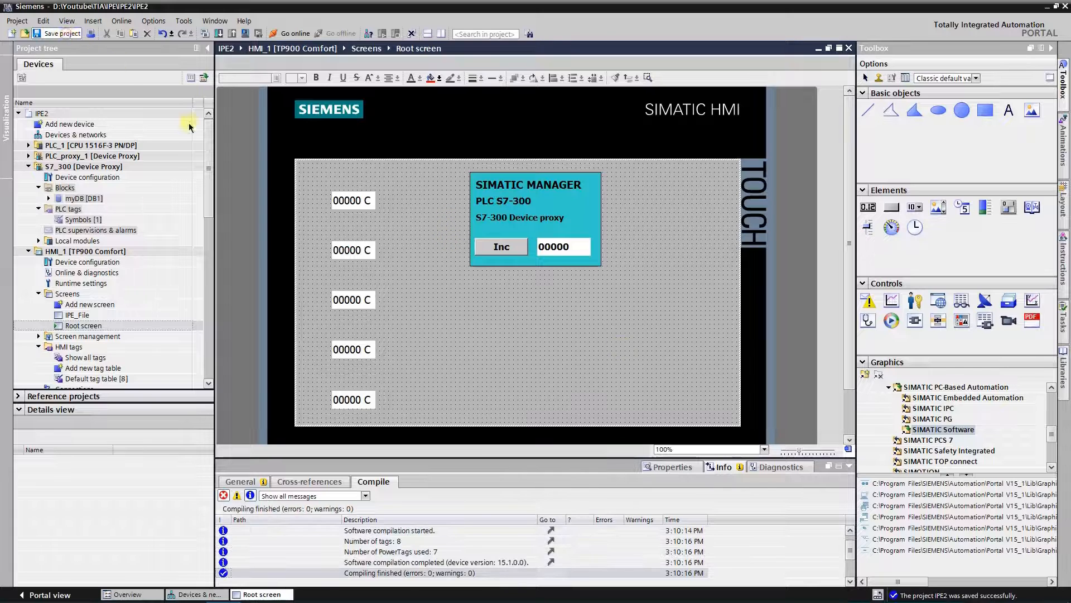
- Start the HMI_1 runtime simulation from the Root screen and move the runtime window towards the middle of the display
left_click(659, 468)
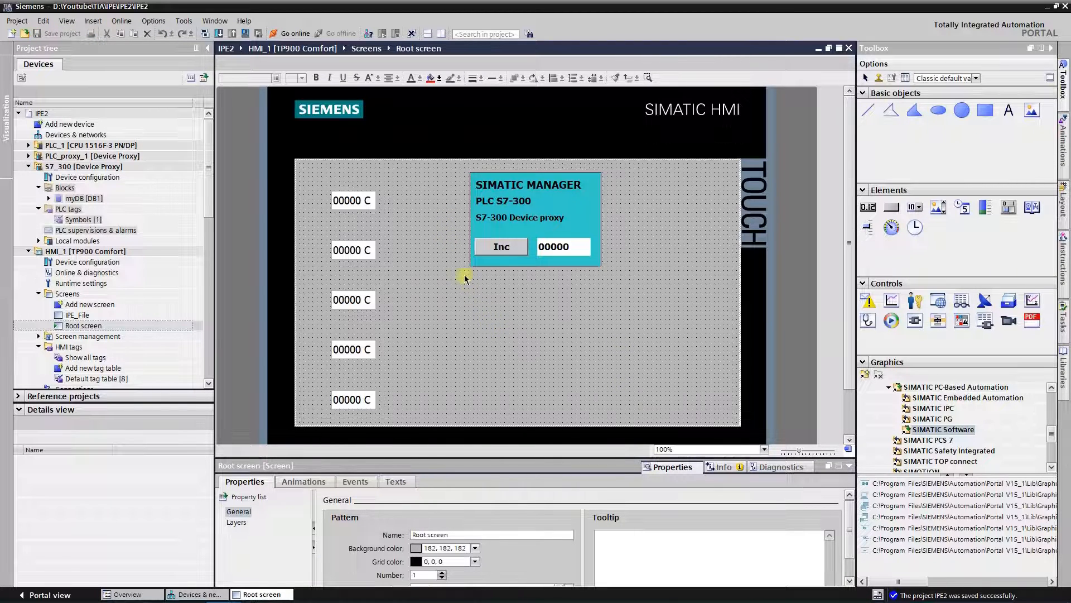
left_click(246, 35)
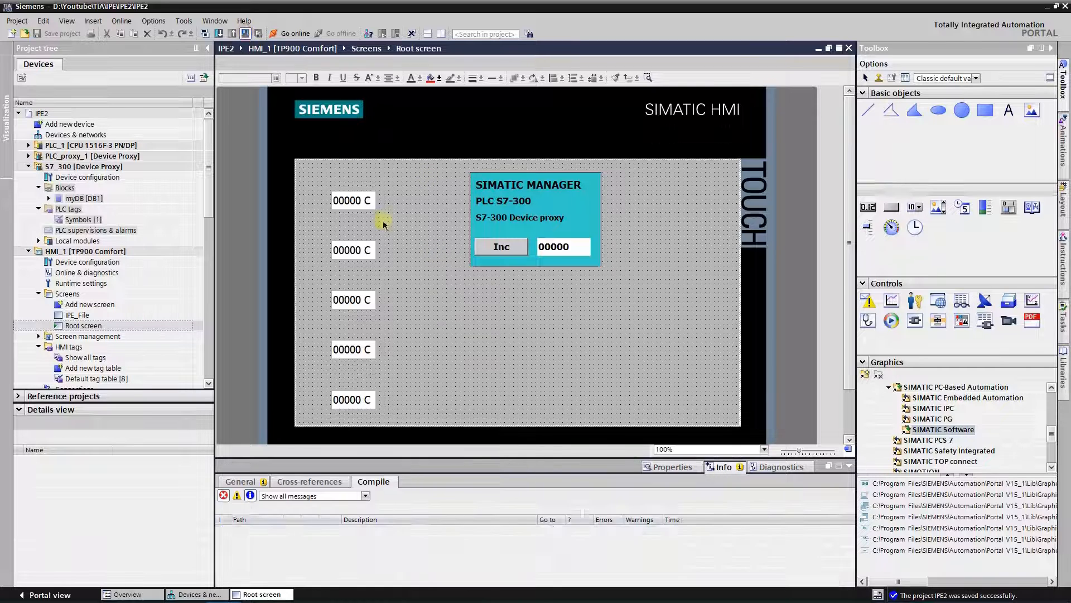
left_click(614, 339)
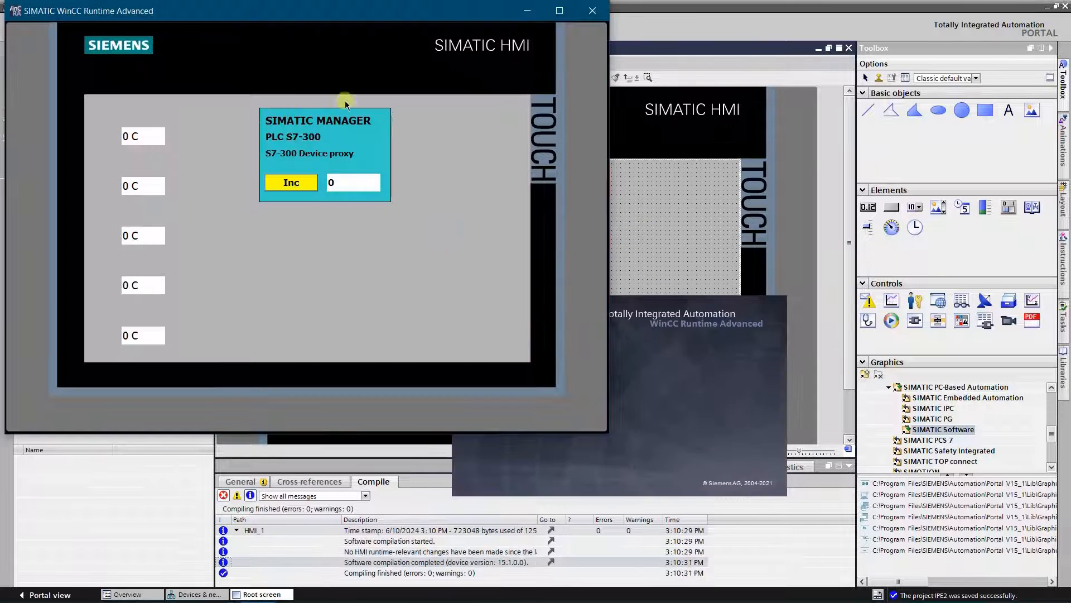
left_click_drag(330, 22, 459, 52)
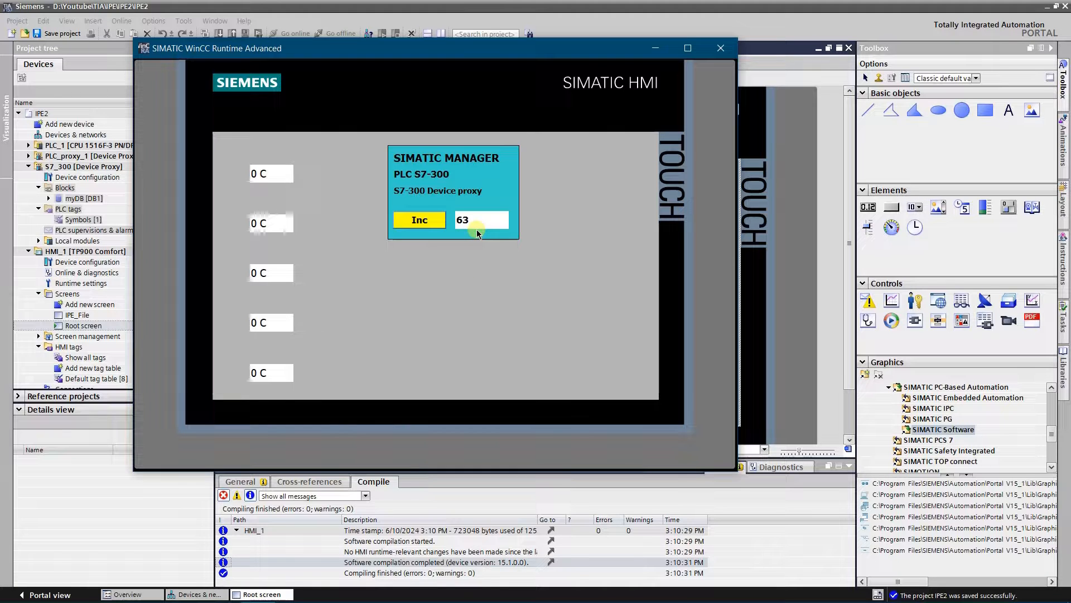
- Toggle the Inc button on and off several times in the running HMI to test its colour change and the output field
left_click(426, 231)
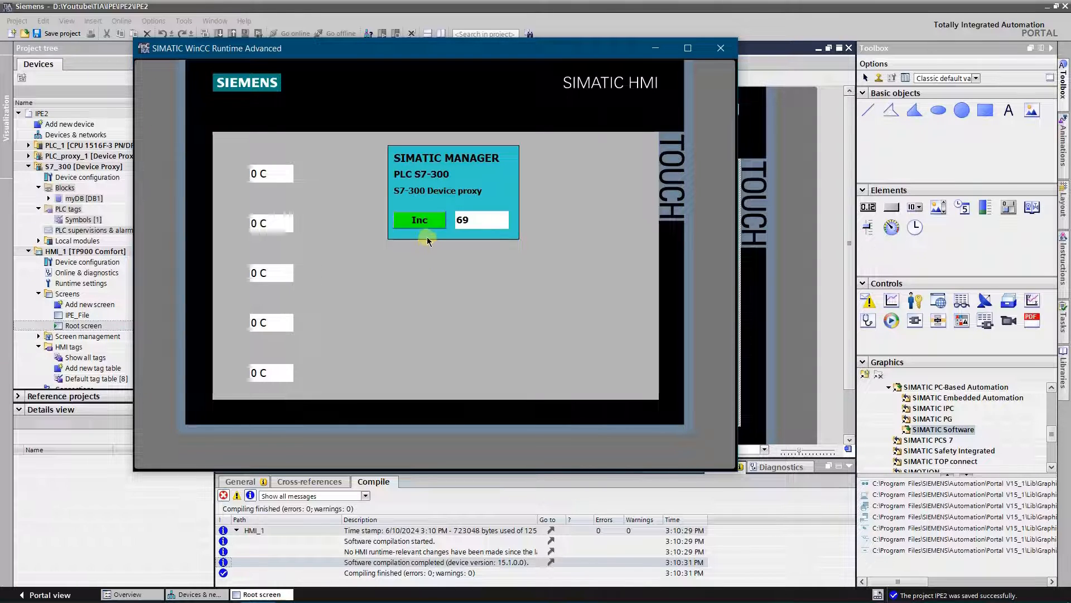
left_click(423, 221)
left_click(424, 221)
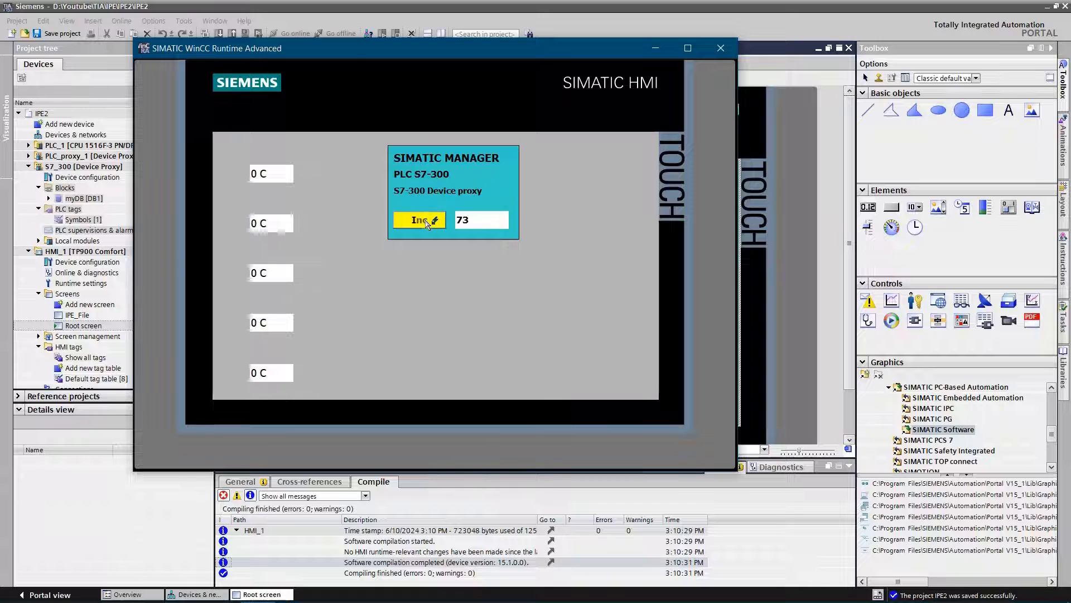
left_click(427, 225)
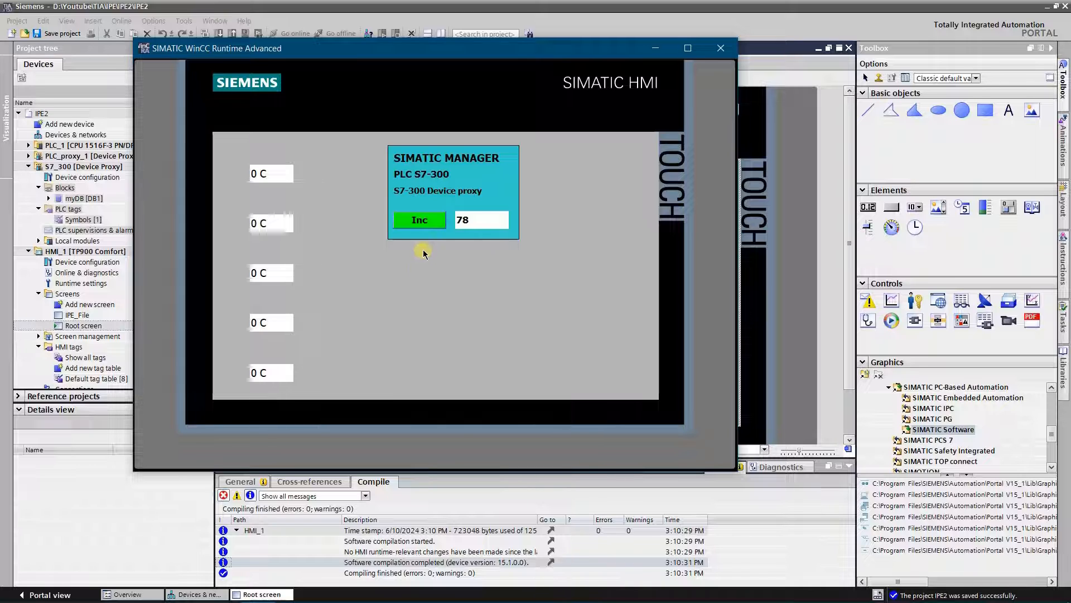
left_click(425, 226)
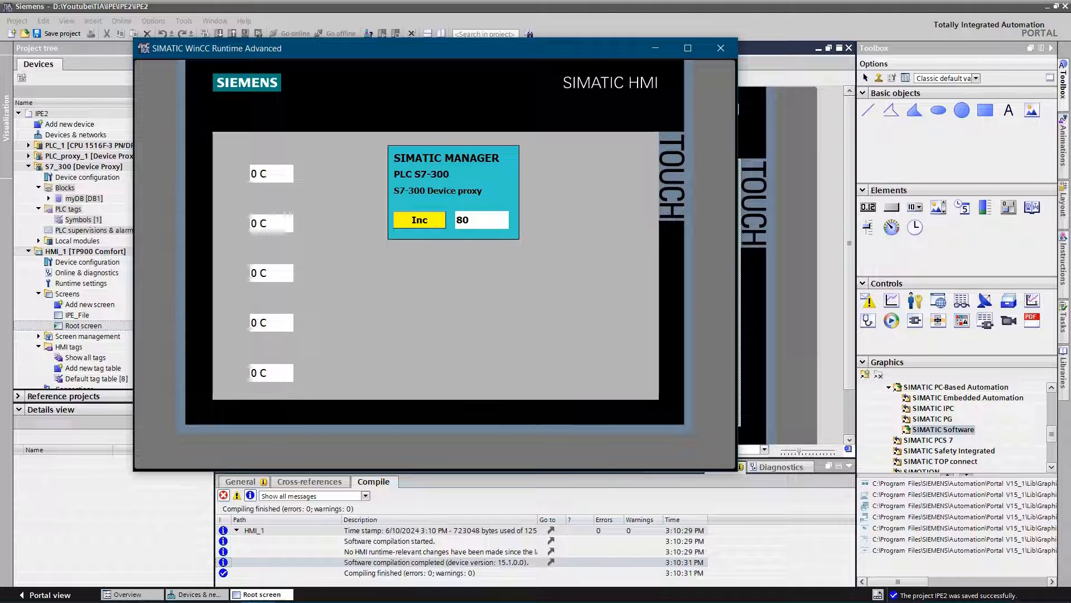
- Switch to the STEP 7 online view of DB1 and arrange it beside the HMI runtime window so its actual value shows
key("alt+Tab")
left_click_drag(1043, 82, 891, 129)
left_click_drag(1070, 132, 933, 173)
left_click_drag(635, 58, 592, 58)
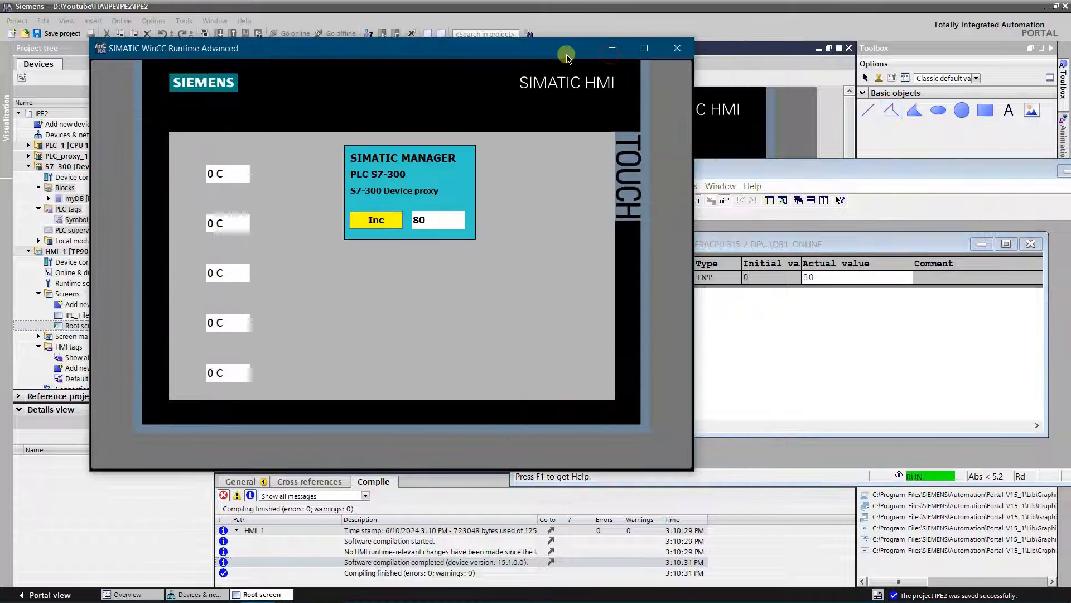
- Toggle Inc repeatedly in the runtime and compare the HMI output field with the actual value in online DB1
left_click(384, 221)
left_click(384, 221)
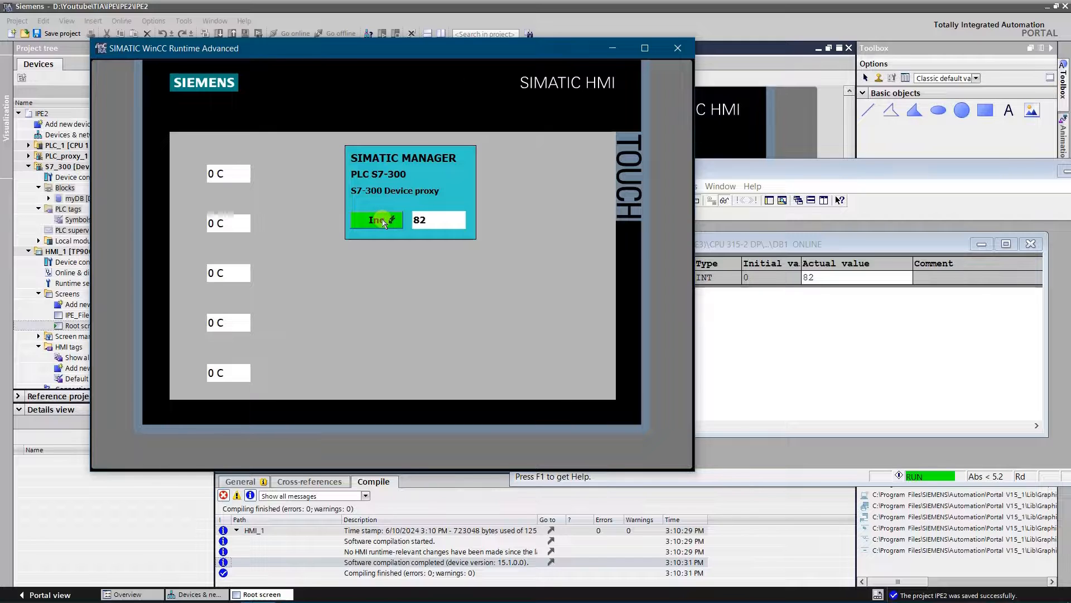
left_click(384, 221)
left_click(383, 221)
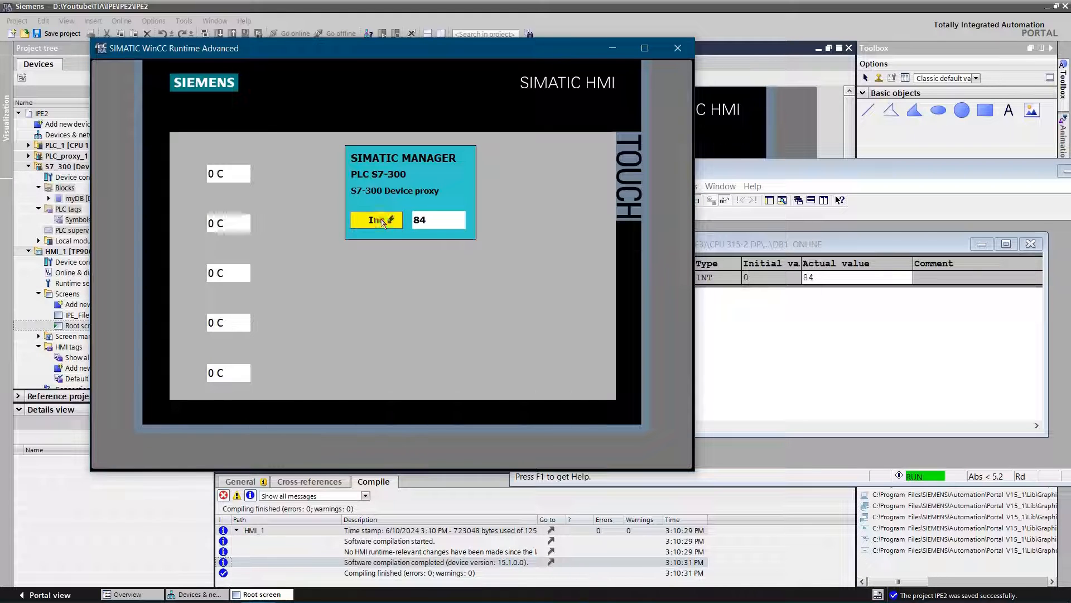
left_click(377, 221)
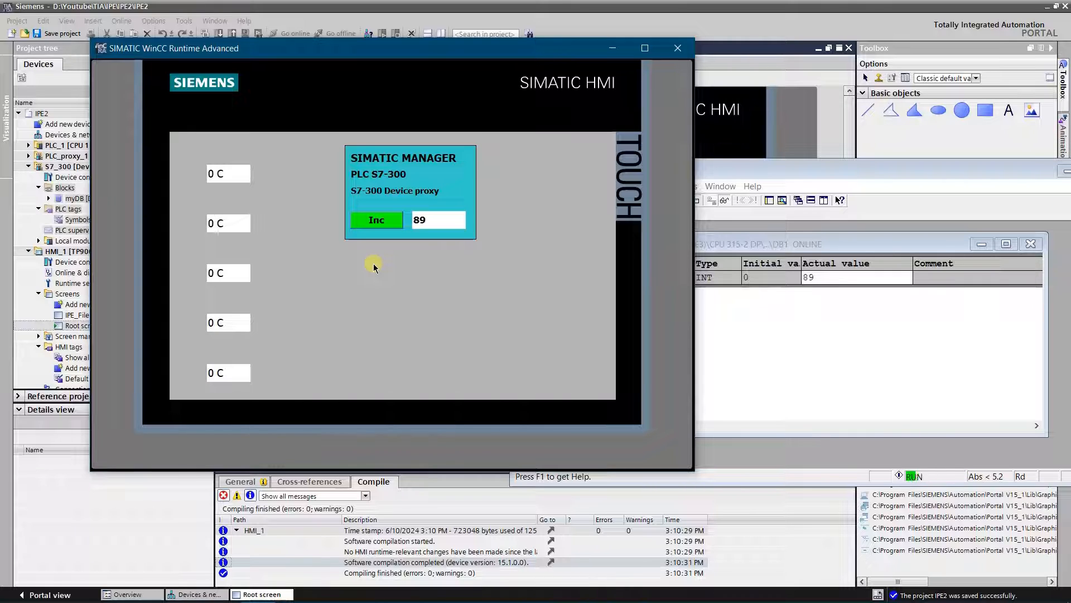
left_click(379, 221)
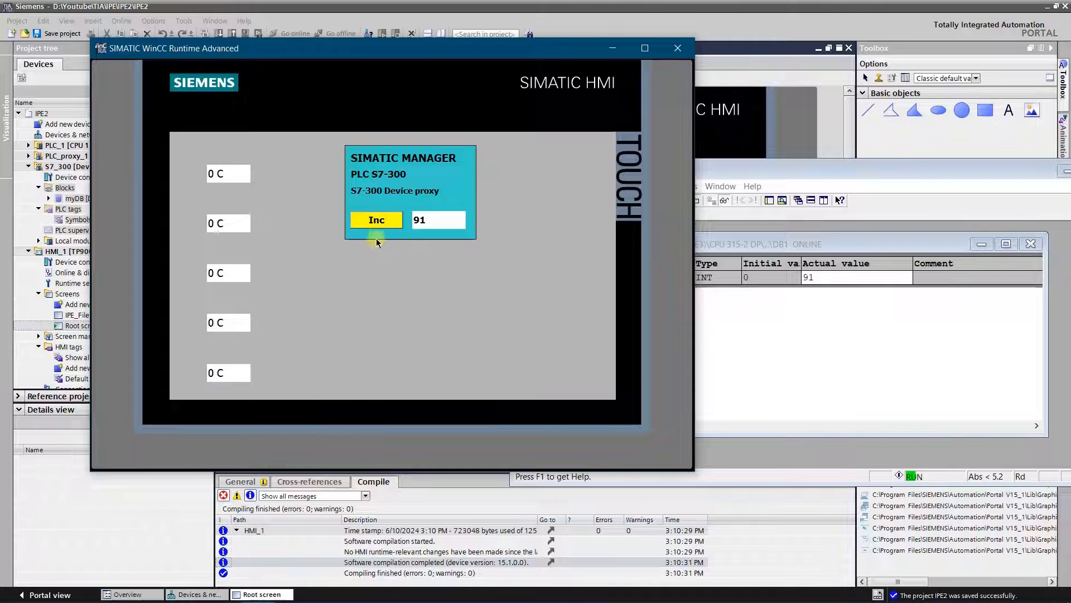
left_click(377, 222)
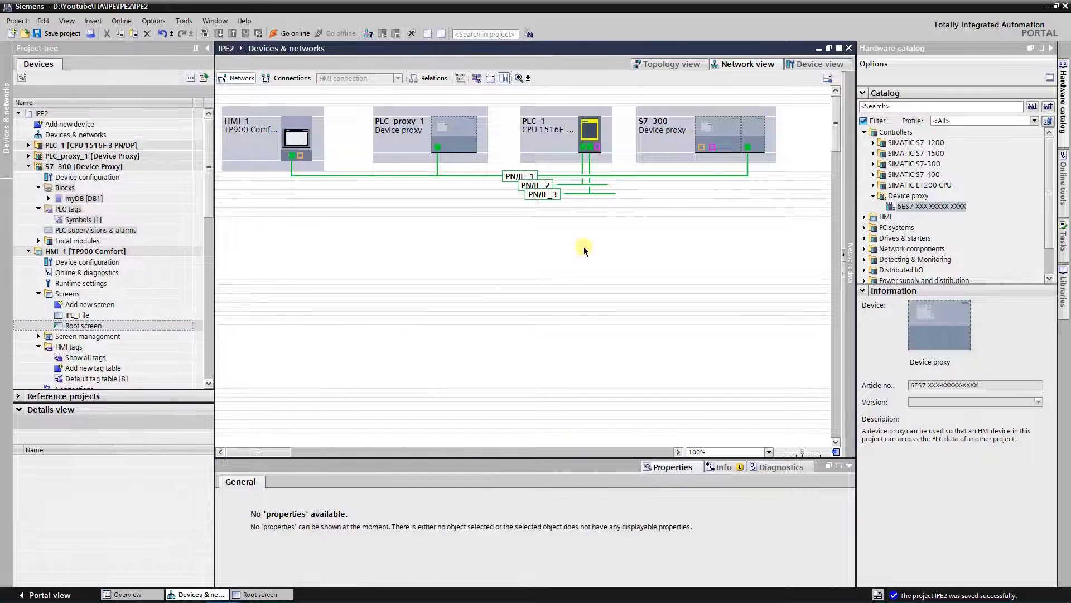
- Open the data update for the S7_300 device proxy in the network view and browse the Ipe3 project folder as source
left_click(725, 125)
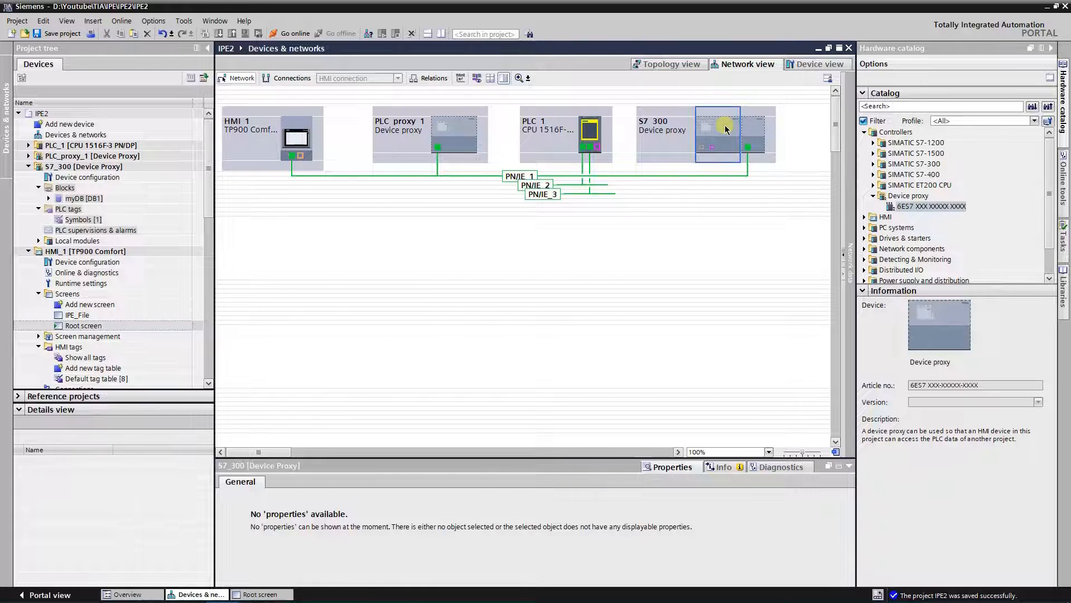
right_click(718, 129)
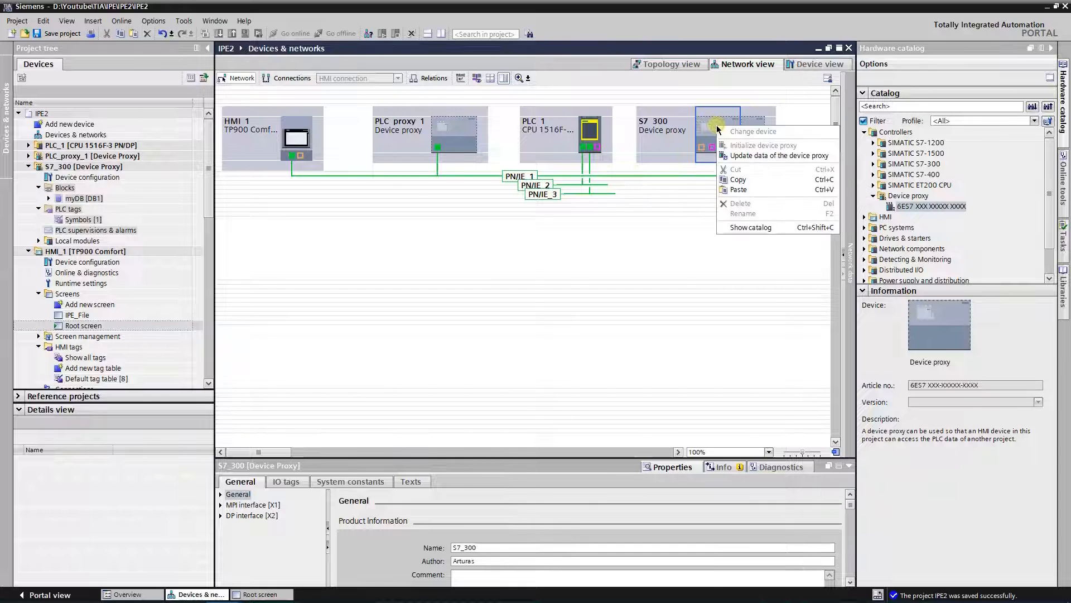
left_click(757, 156)
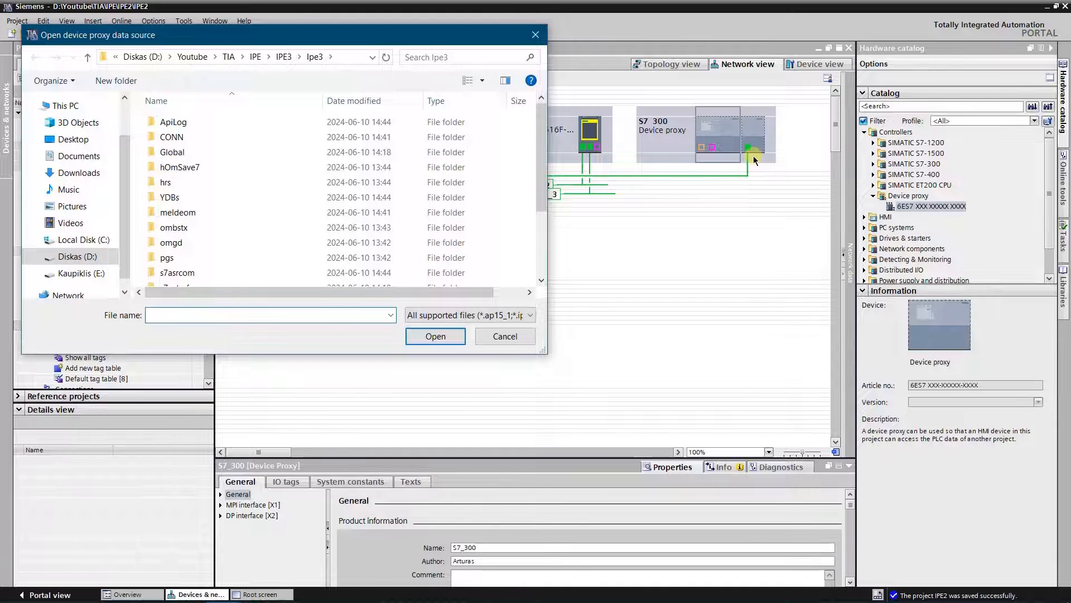
left_click_drag(542, 124, 548, 226)
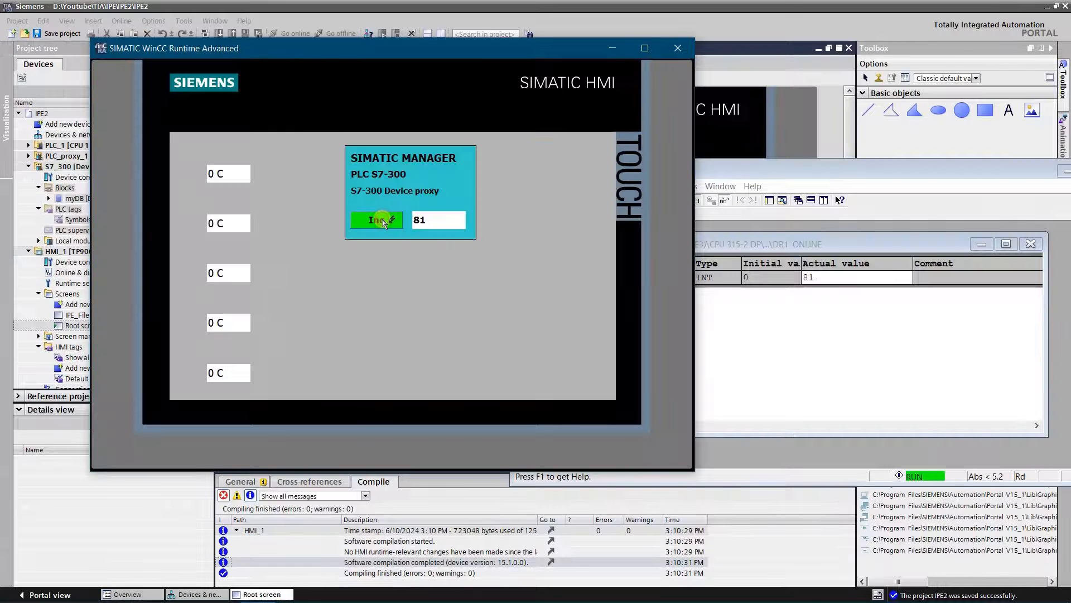
- Switch Inc on and off again in the HMI runtime while checking its counter against the S7-300's online DB1
left_click(382, 222)
left_click(382, 222)
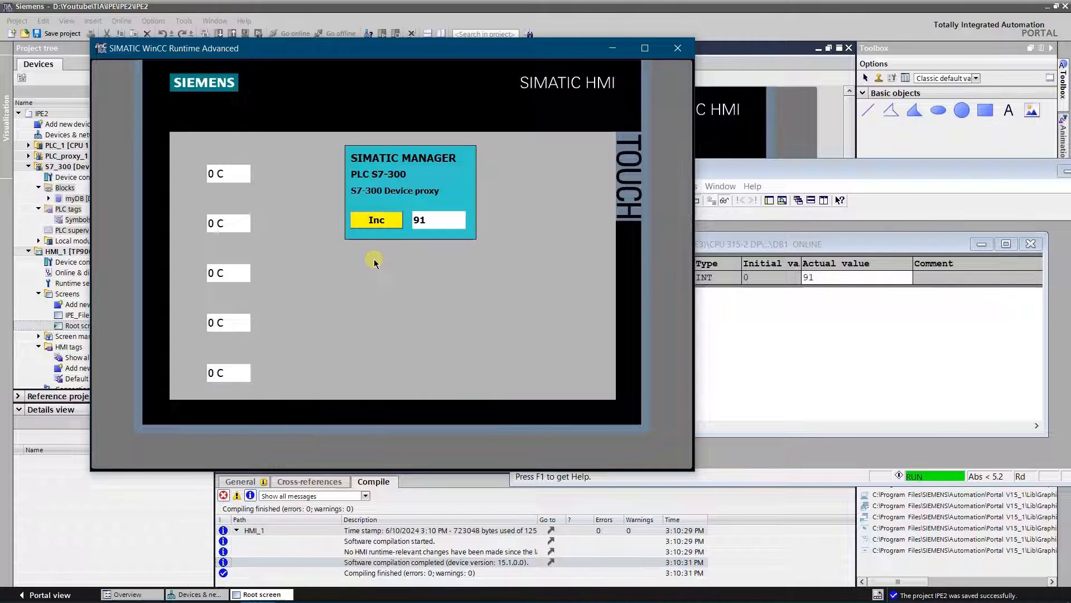
left_click(379, 221)
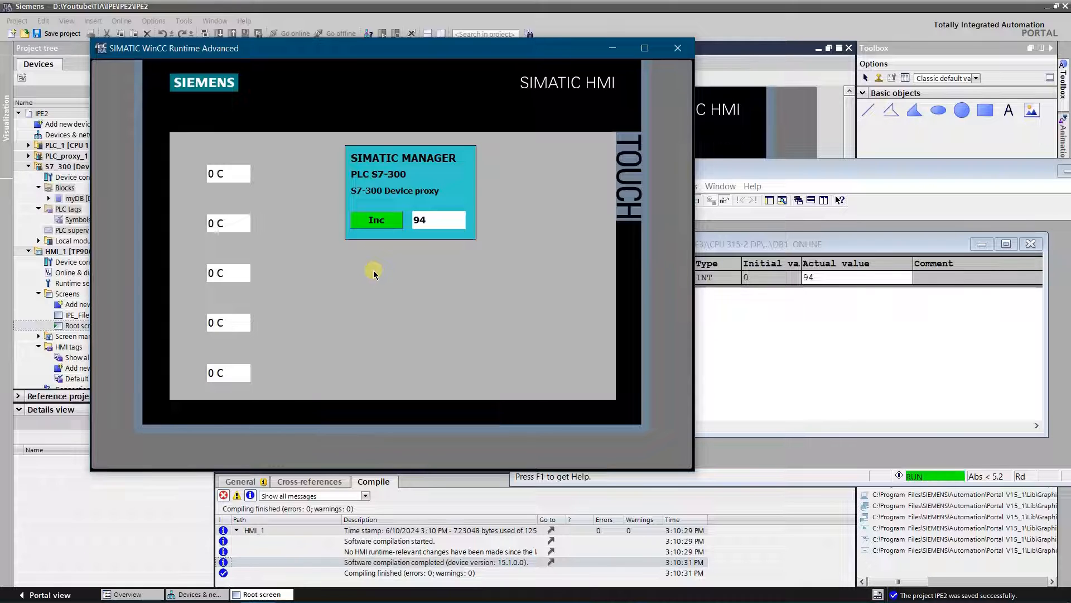
left_click(382, 222)
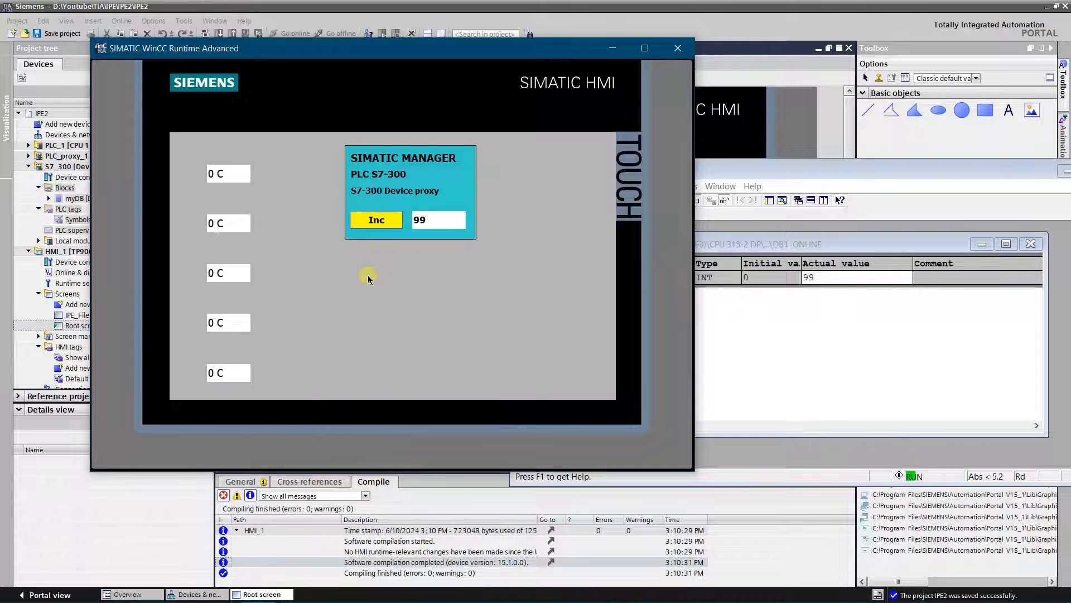